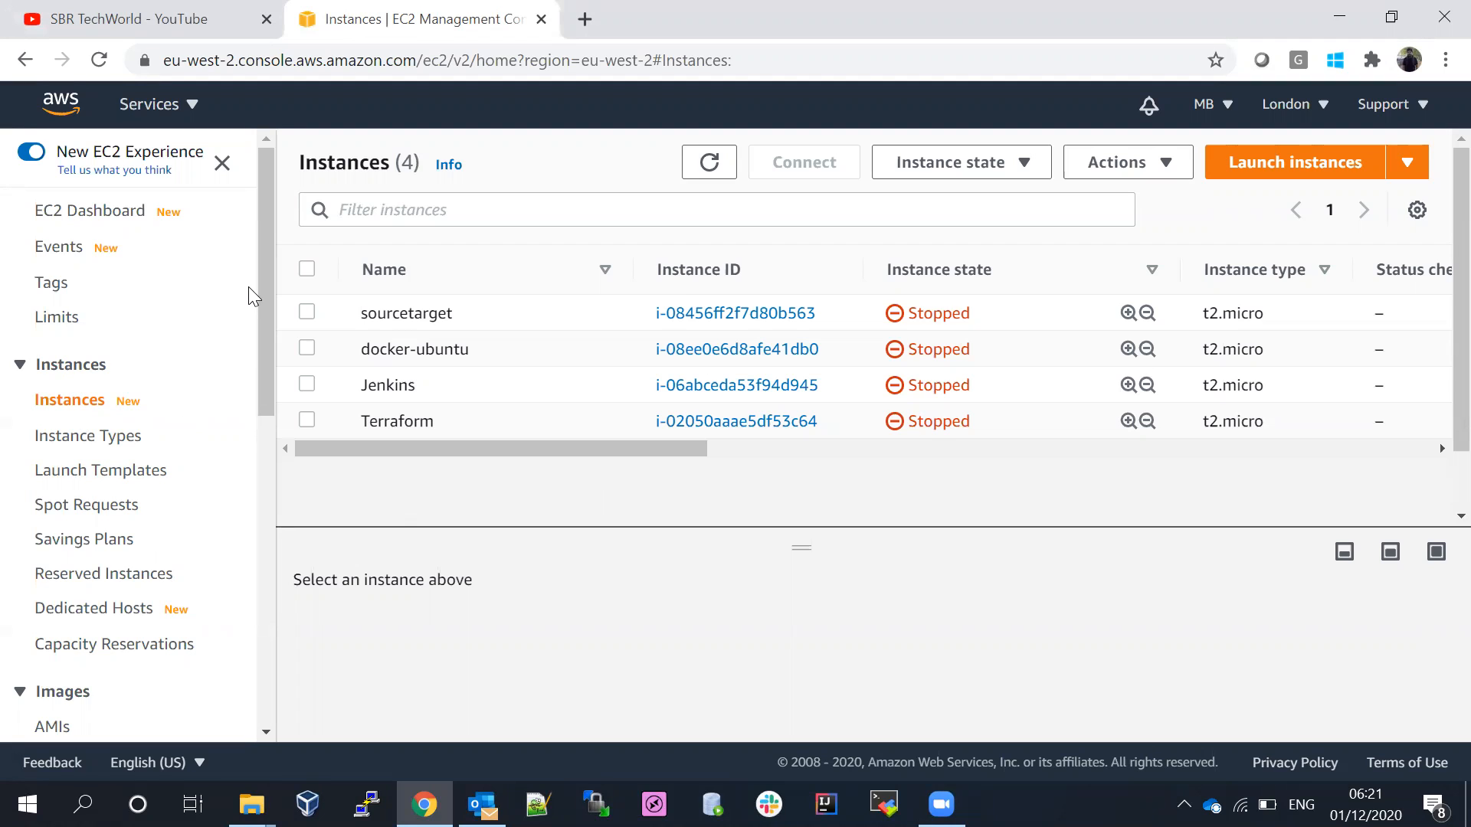
Step: Create an EC2 key pair named youtube-2 in pem file format
drag(276, 276, 272, 530)
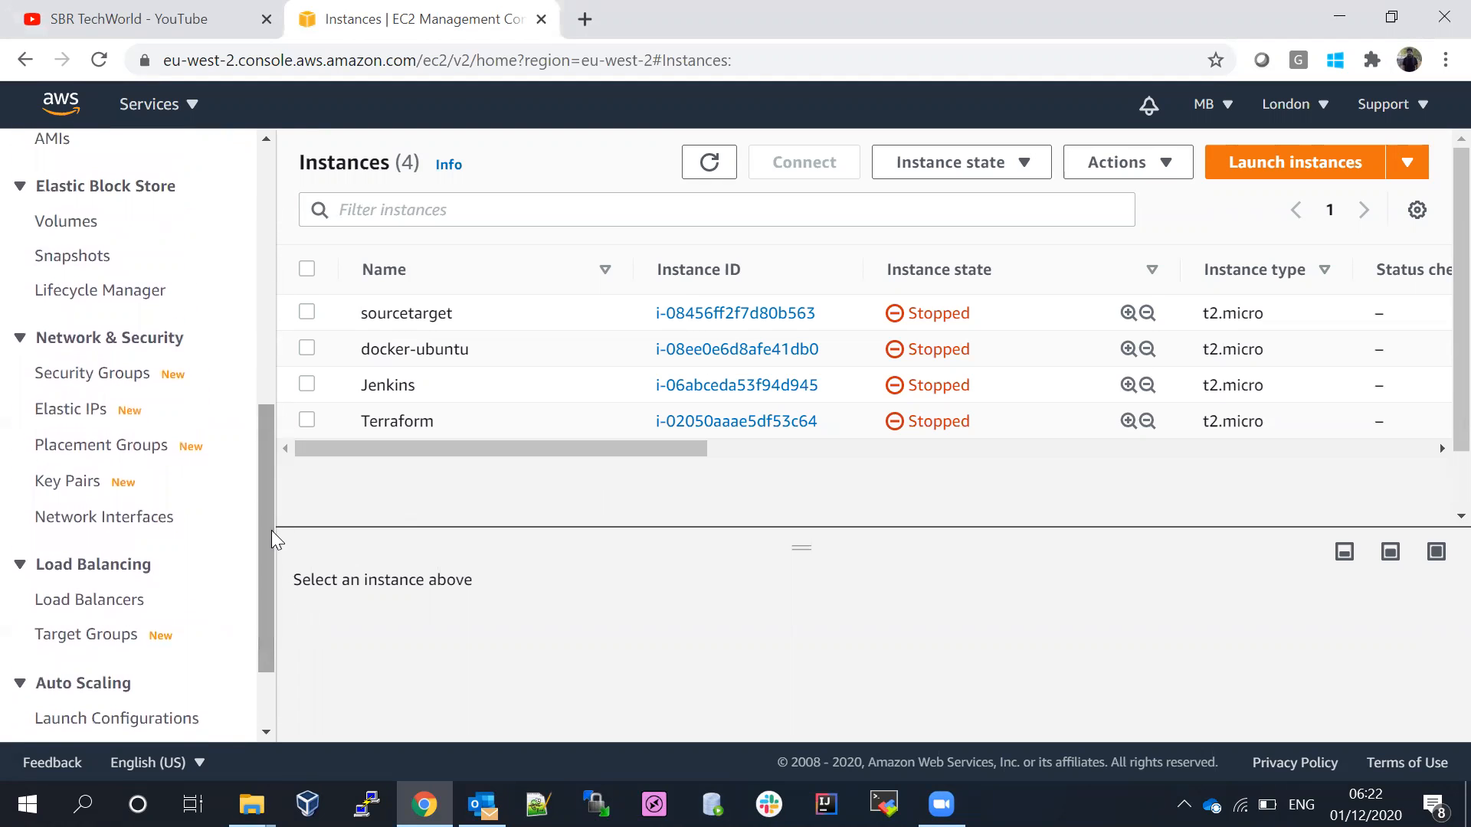
click(55, 487)
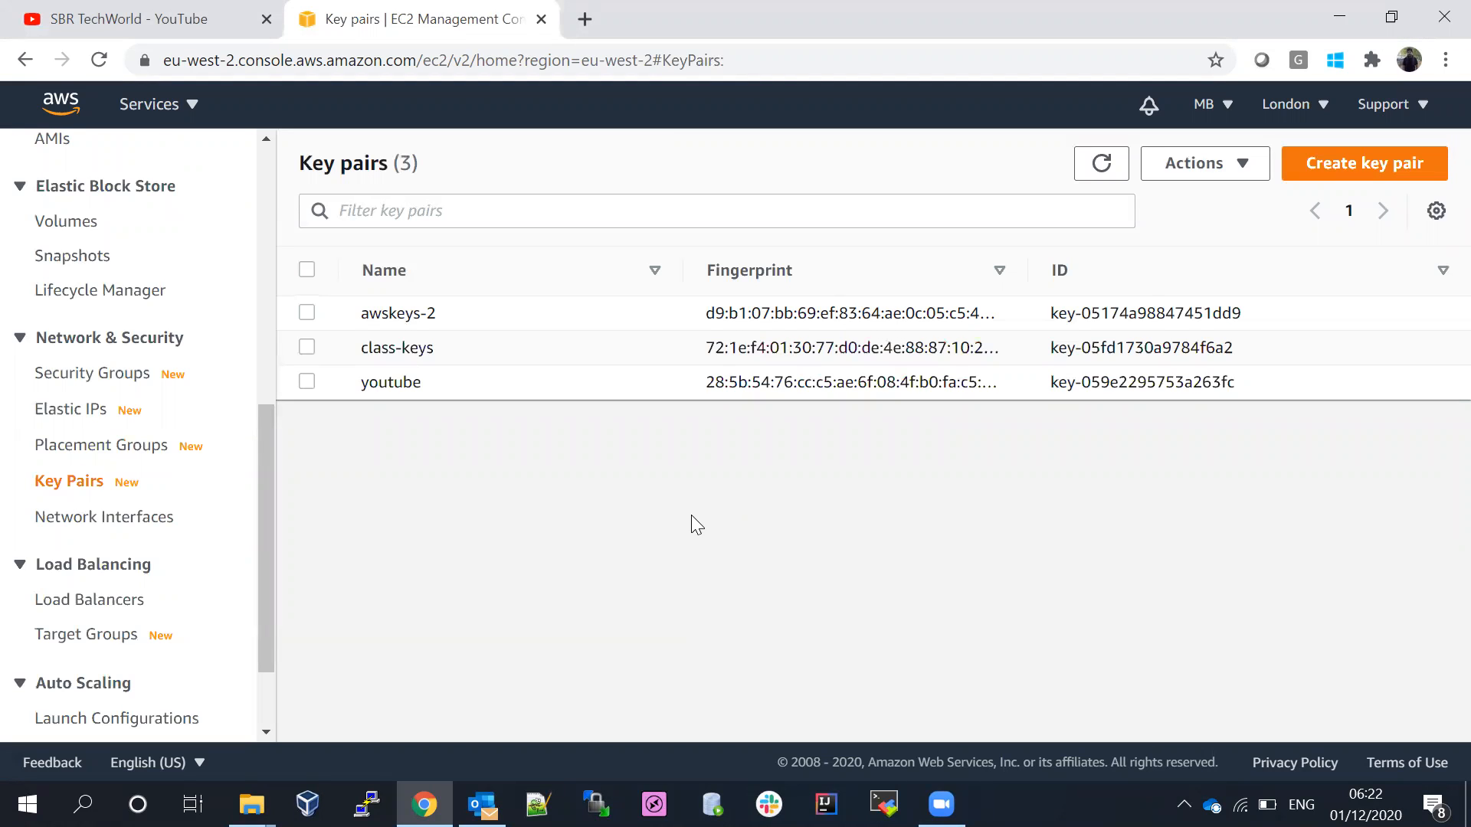
click(1333, 168)
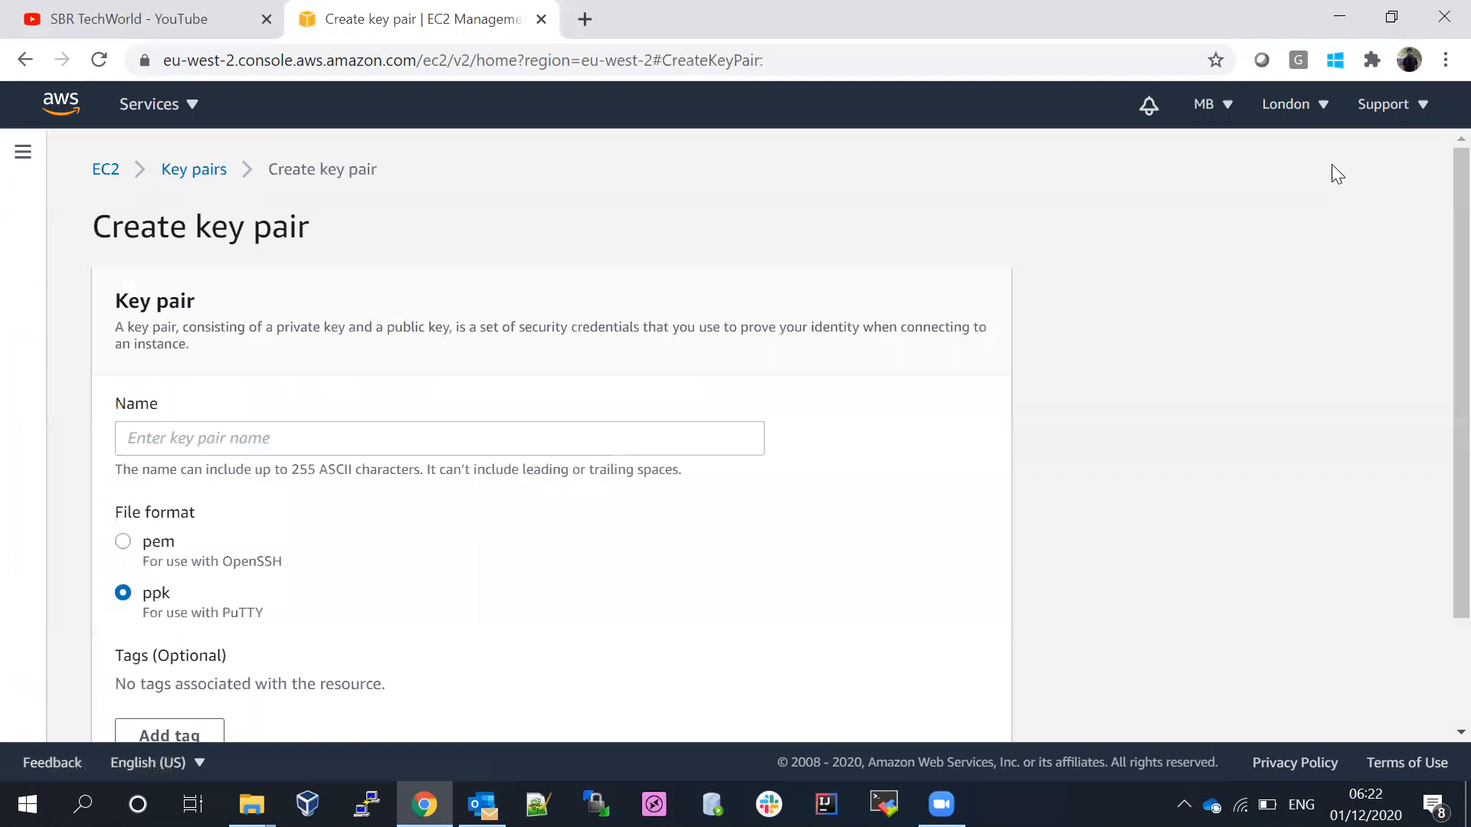
click(304, 446)
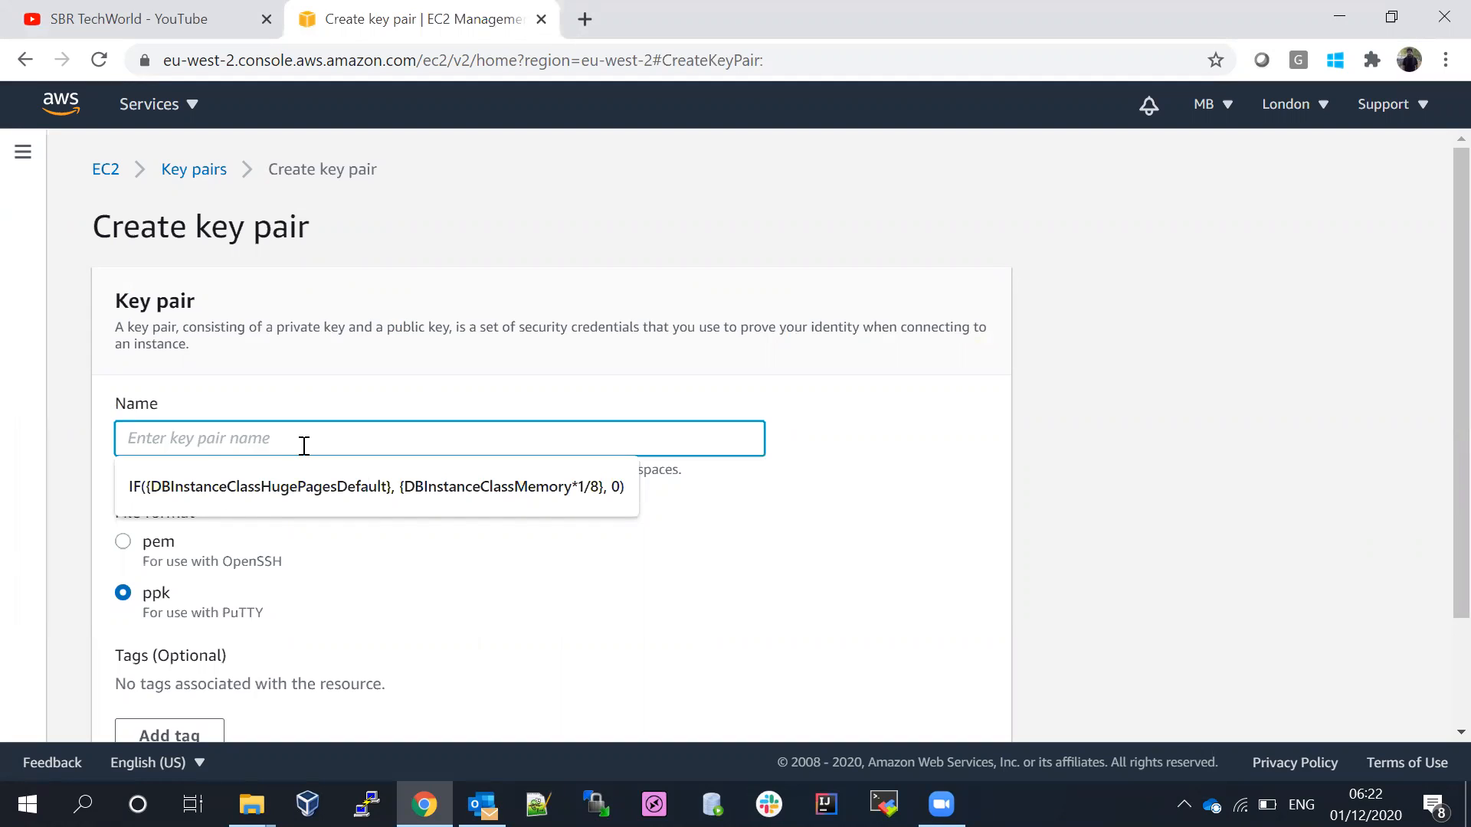
text(youtube-2)
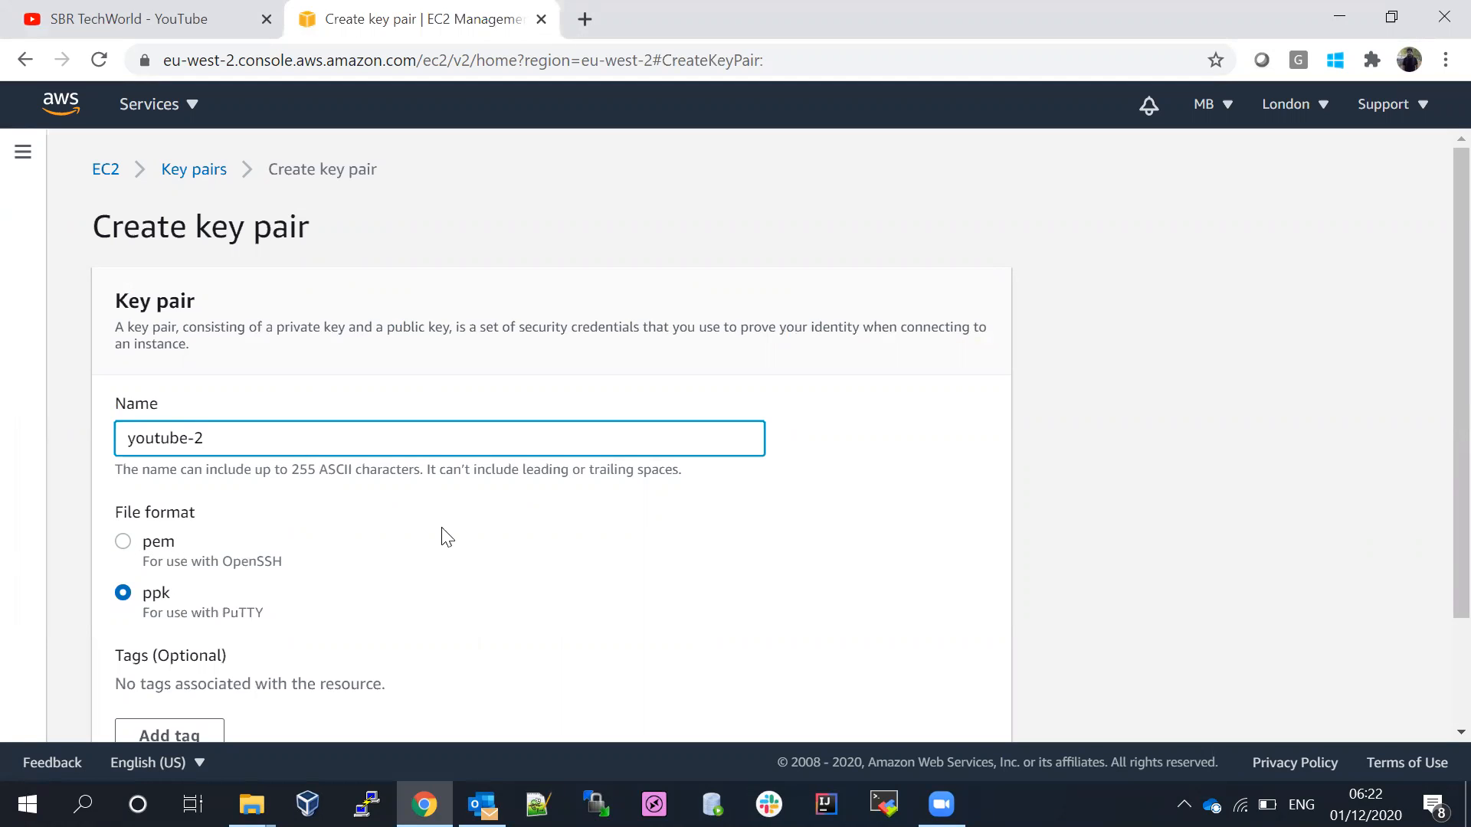
scroll(1439, 372, down, 1)
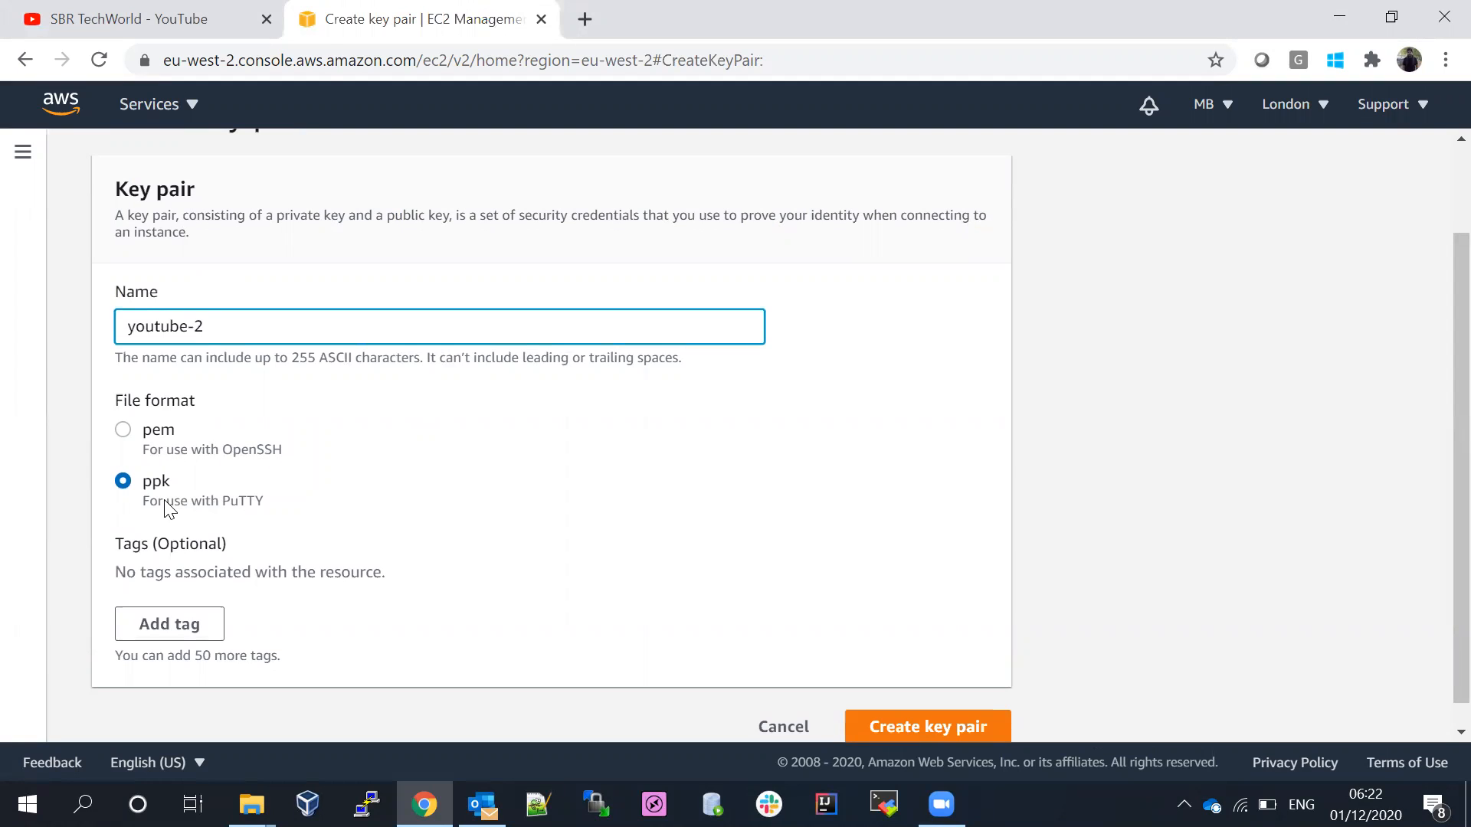
click(123, 430)
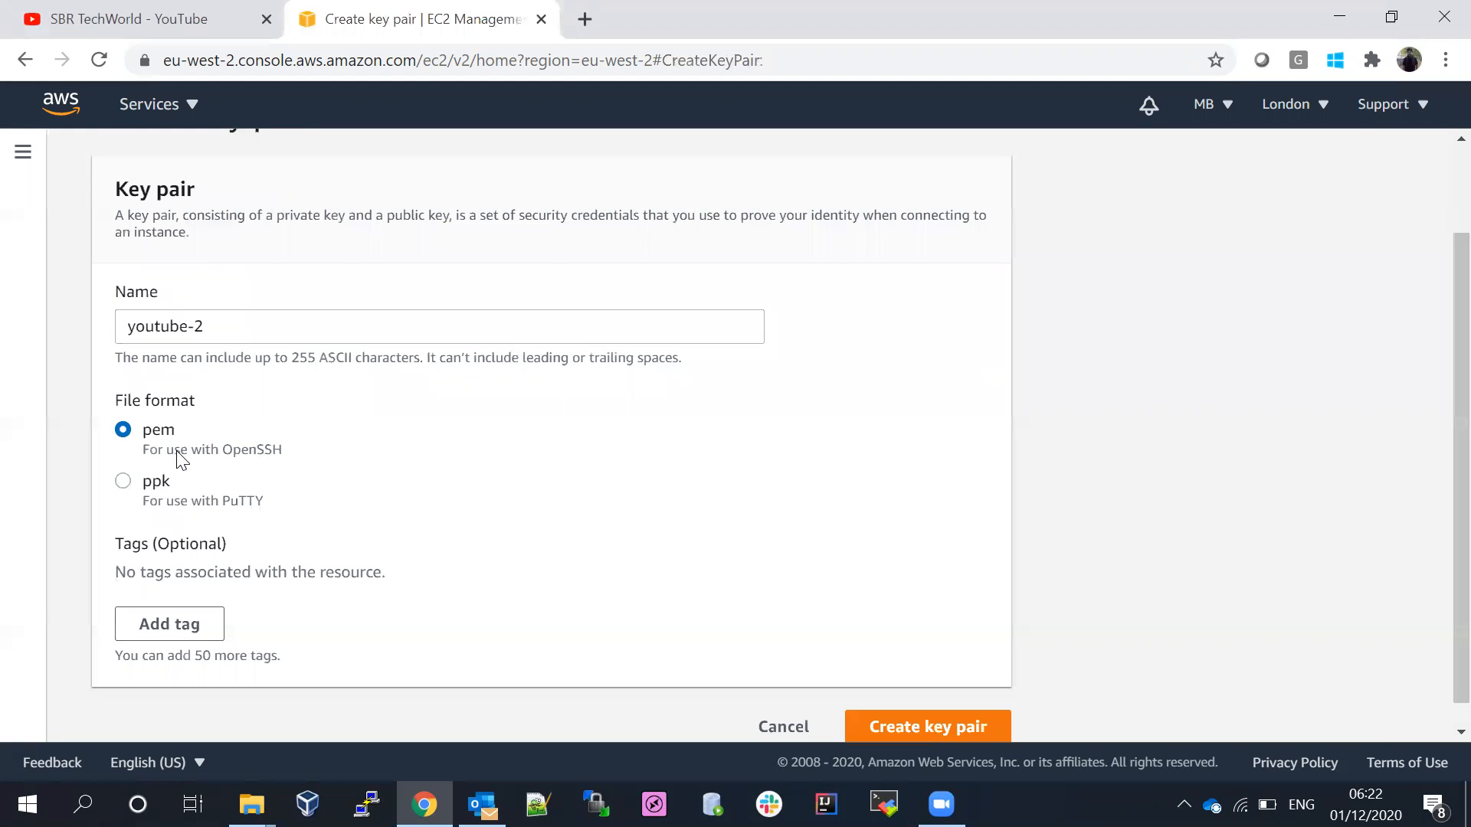
click(123, 482)
click(123, 427)
click(915, 721)
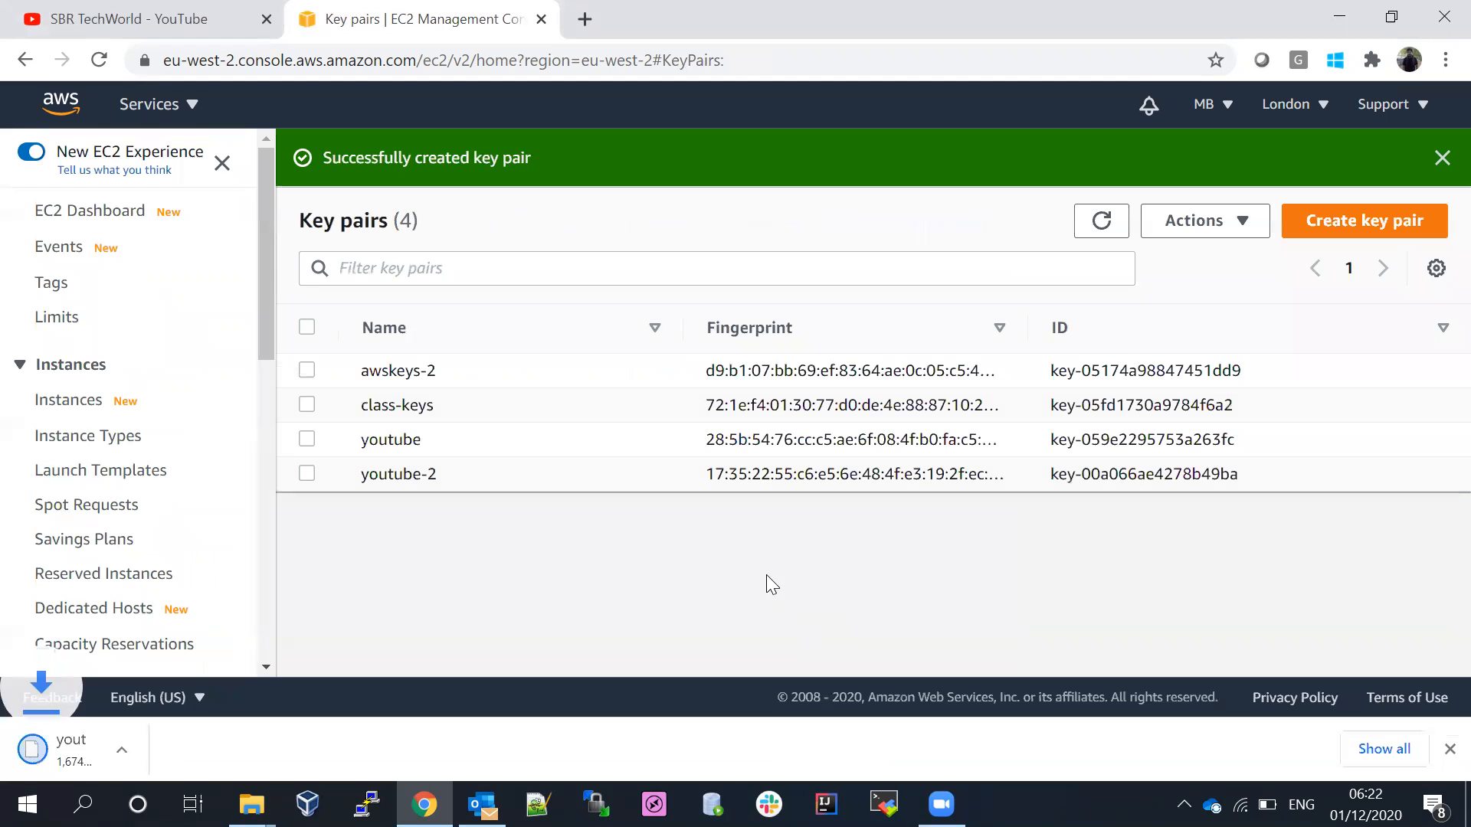
Step: Move the downloaded youtube-2.pem file from the Downloads folder to the desktop
click(245, 753)
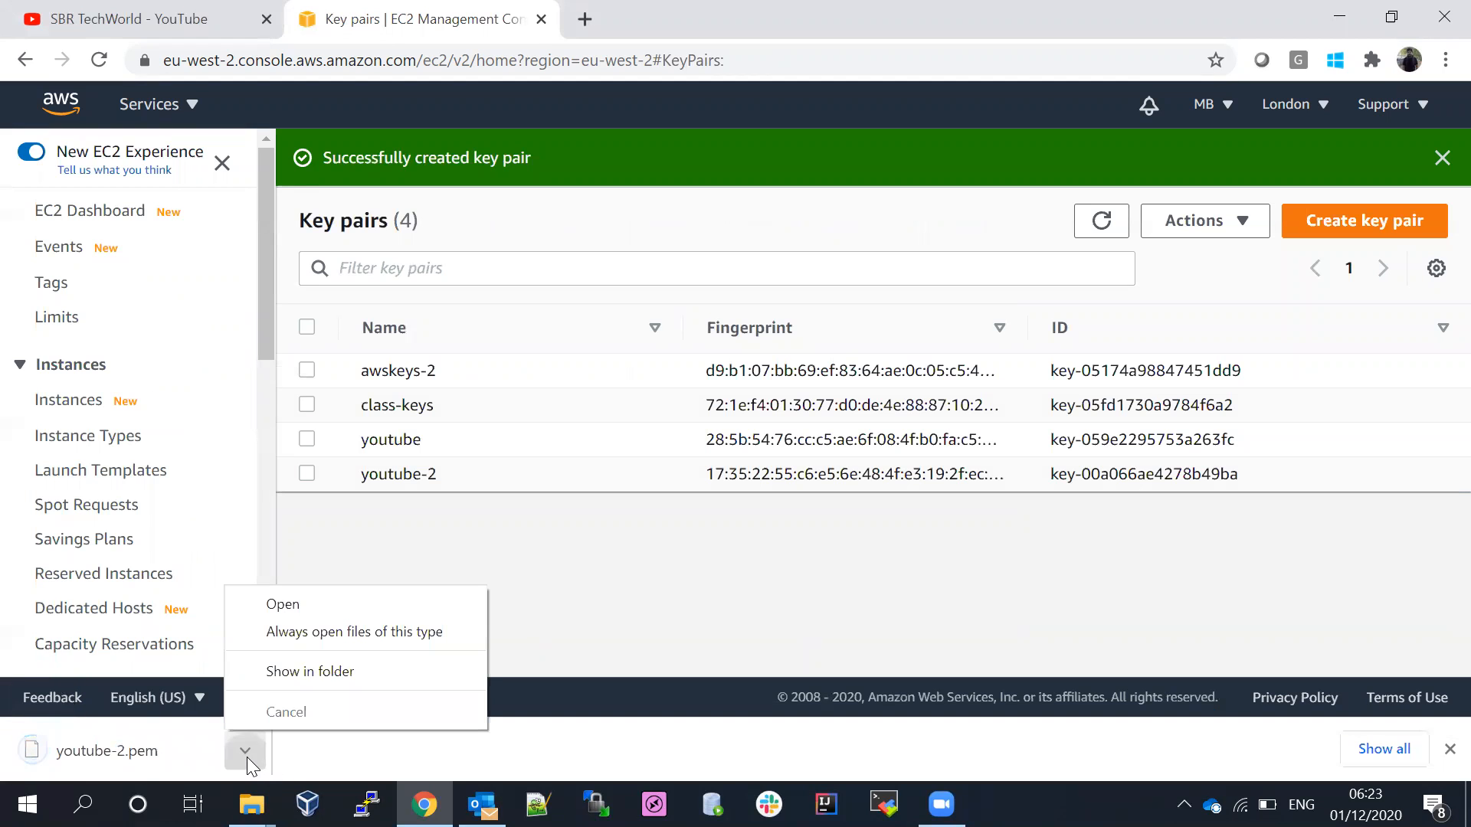
click(329, 671)
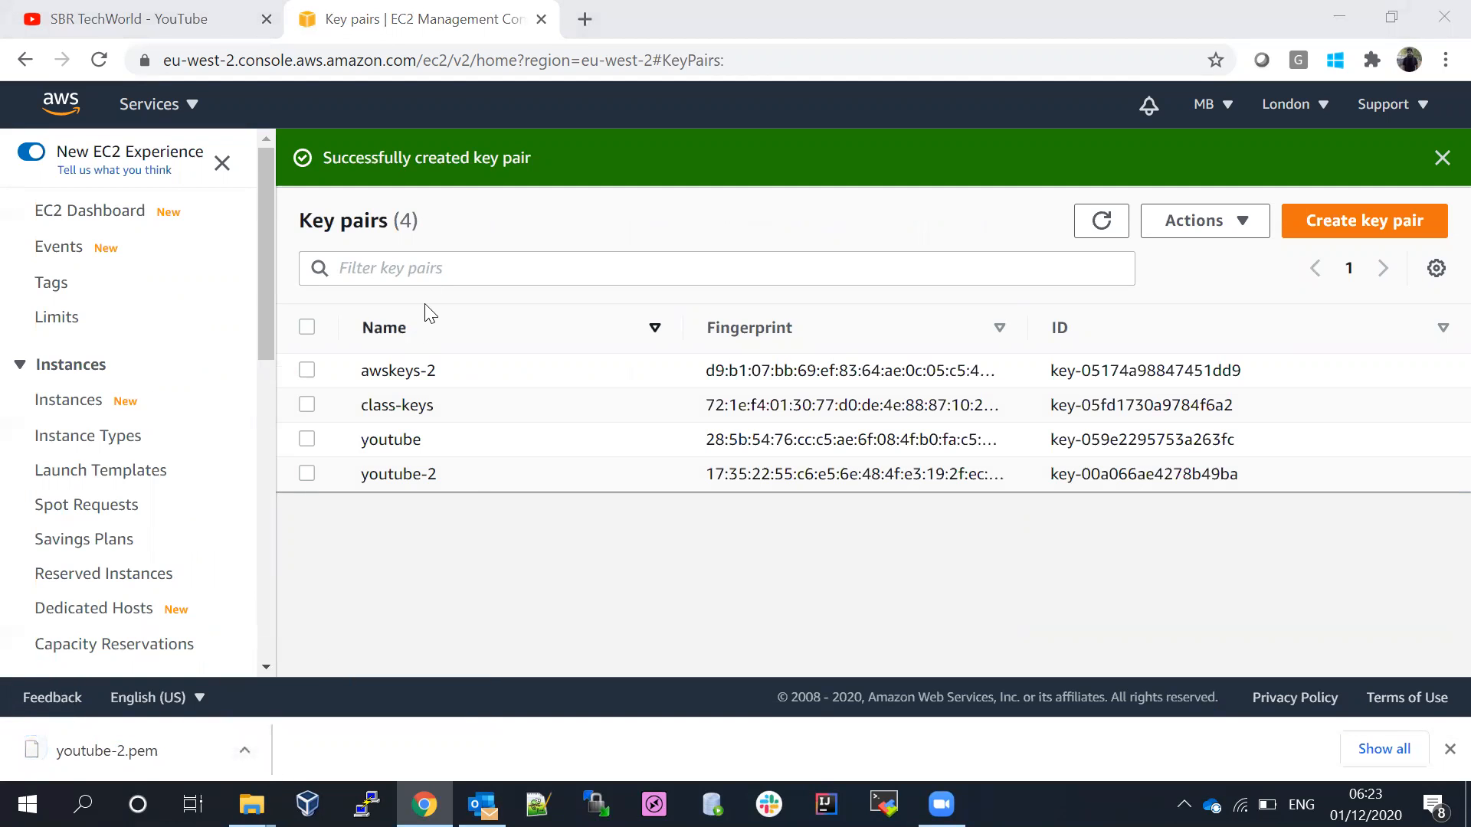
right_click(292, 174)
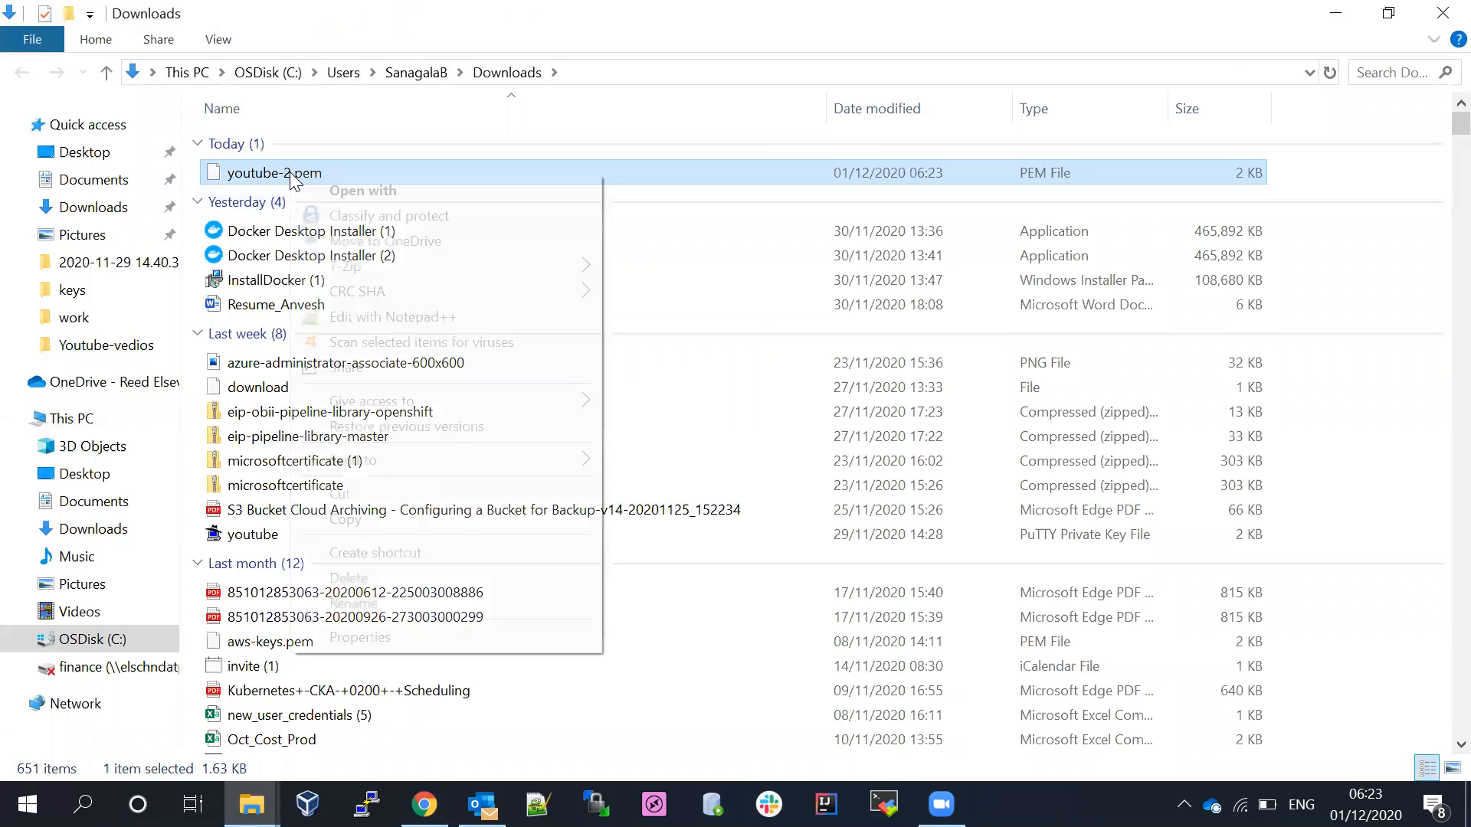
click(359, 493)
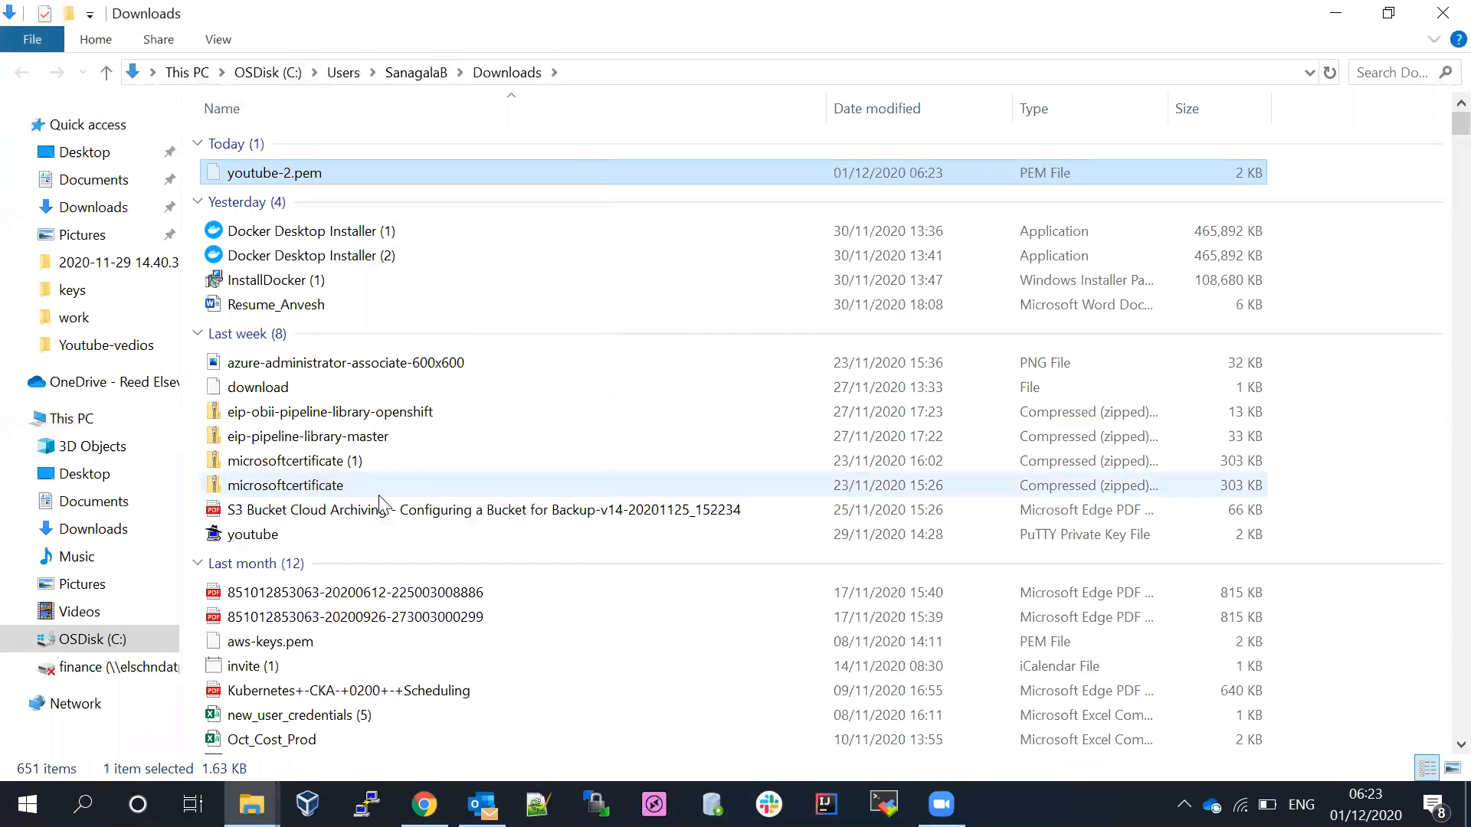
key(super+d)
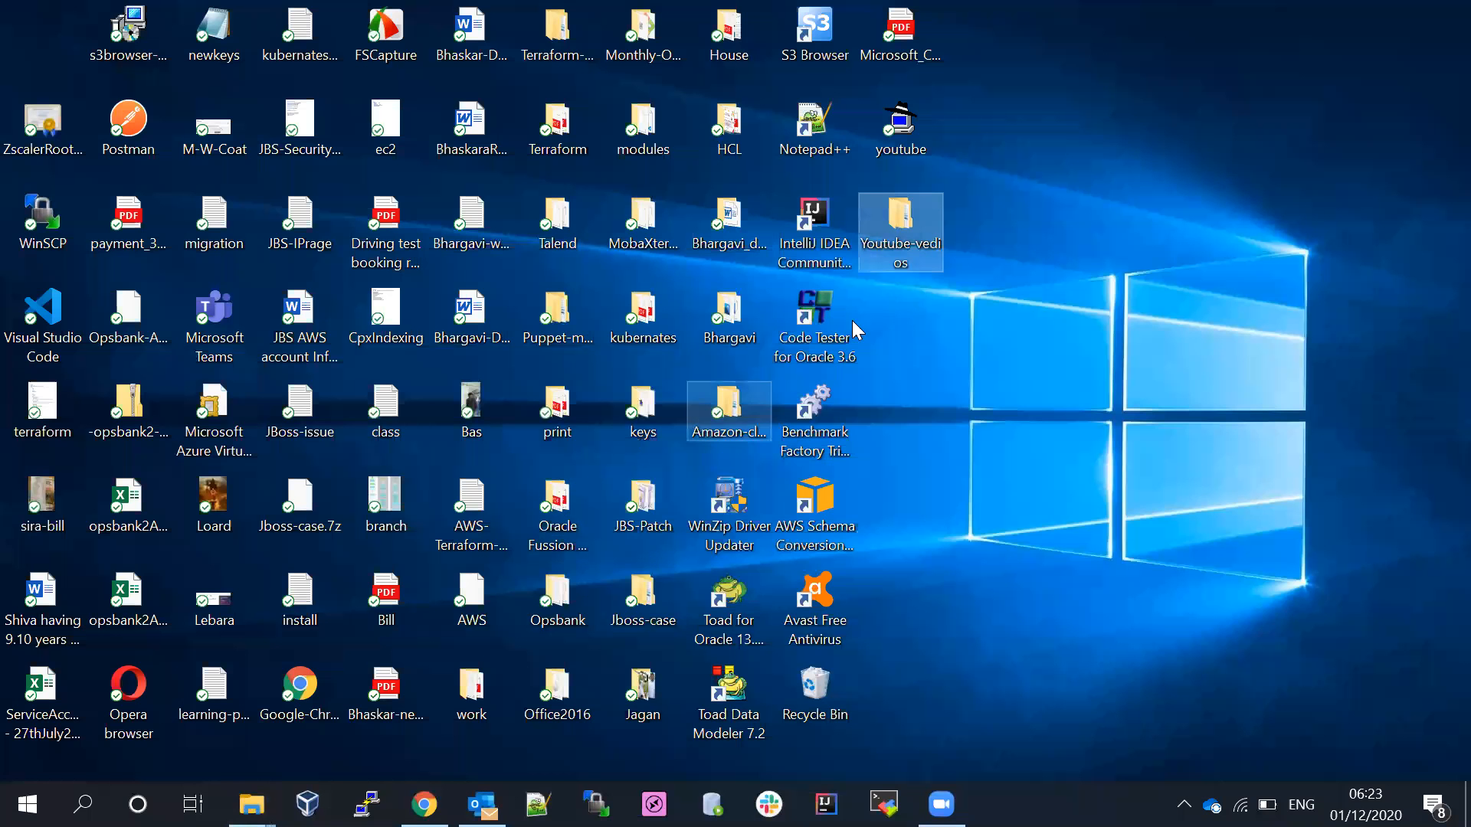
right_click(922, 313)
click(964, 418)
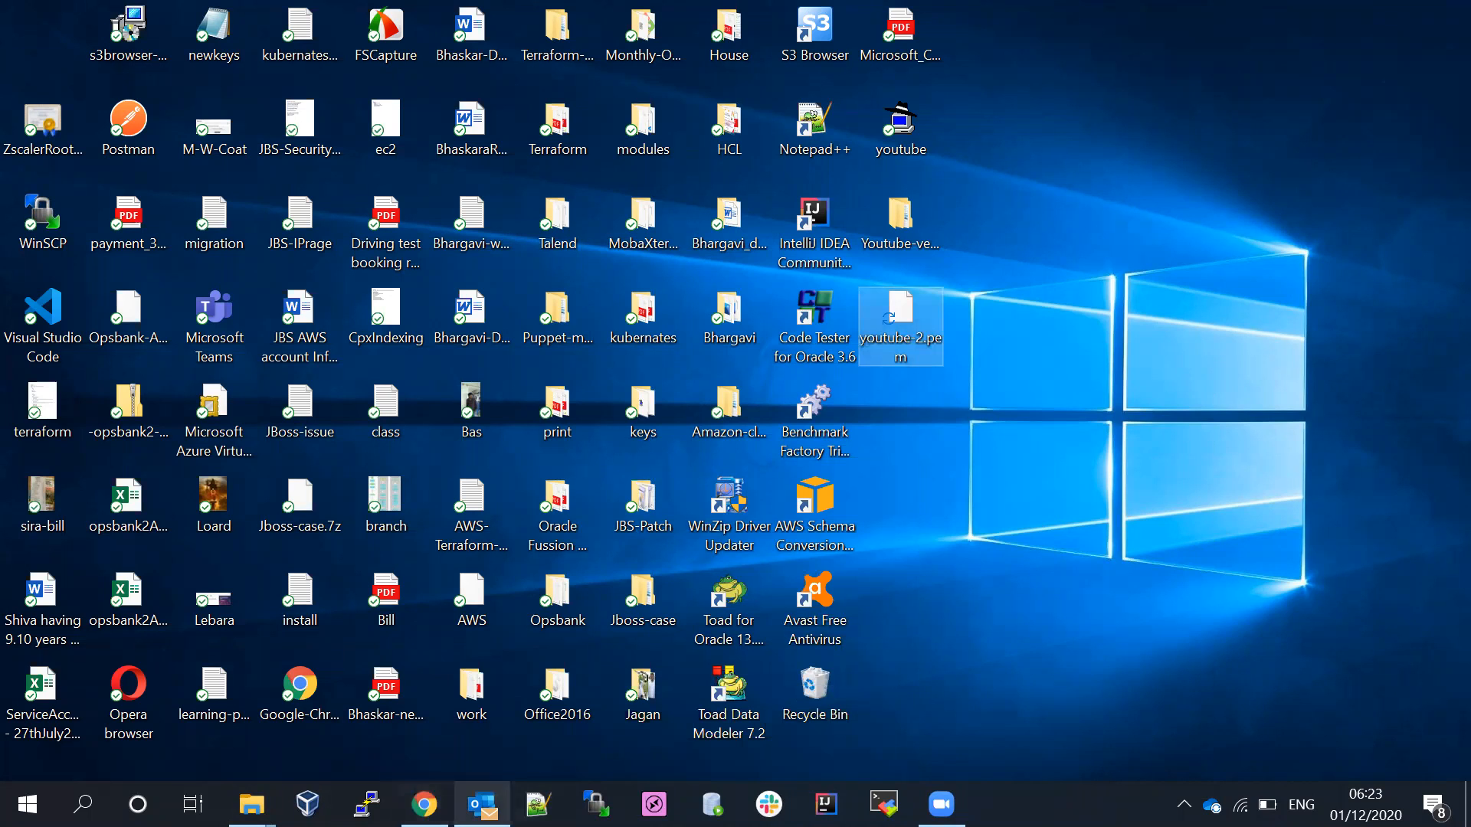
Step: Switch back to Chrome, go to the EC2 instances list and start launching a new instance
click(424, 805)
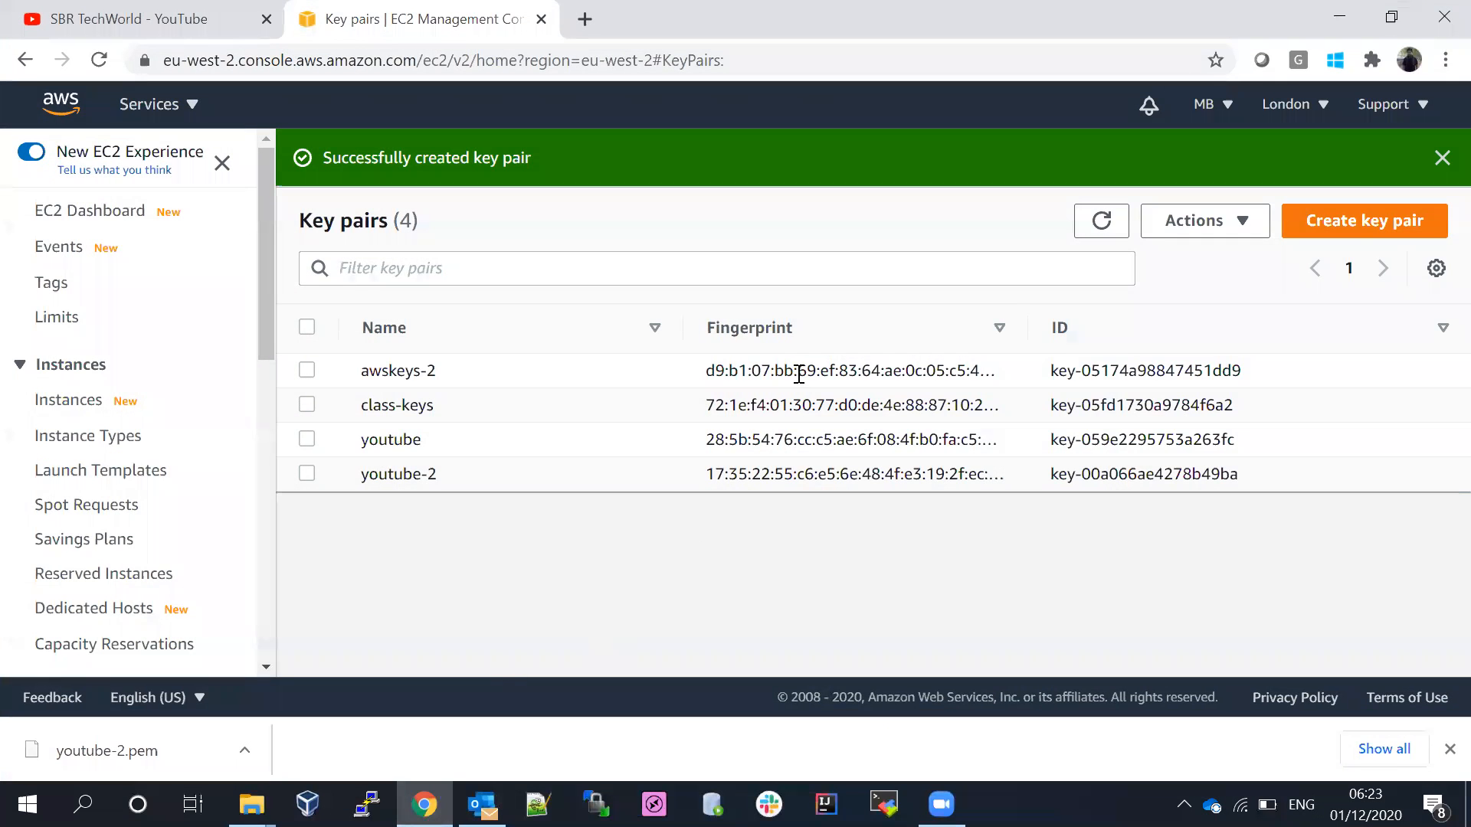
click(69, 400)
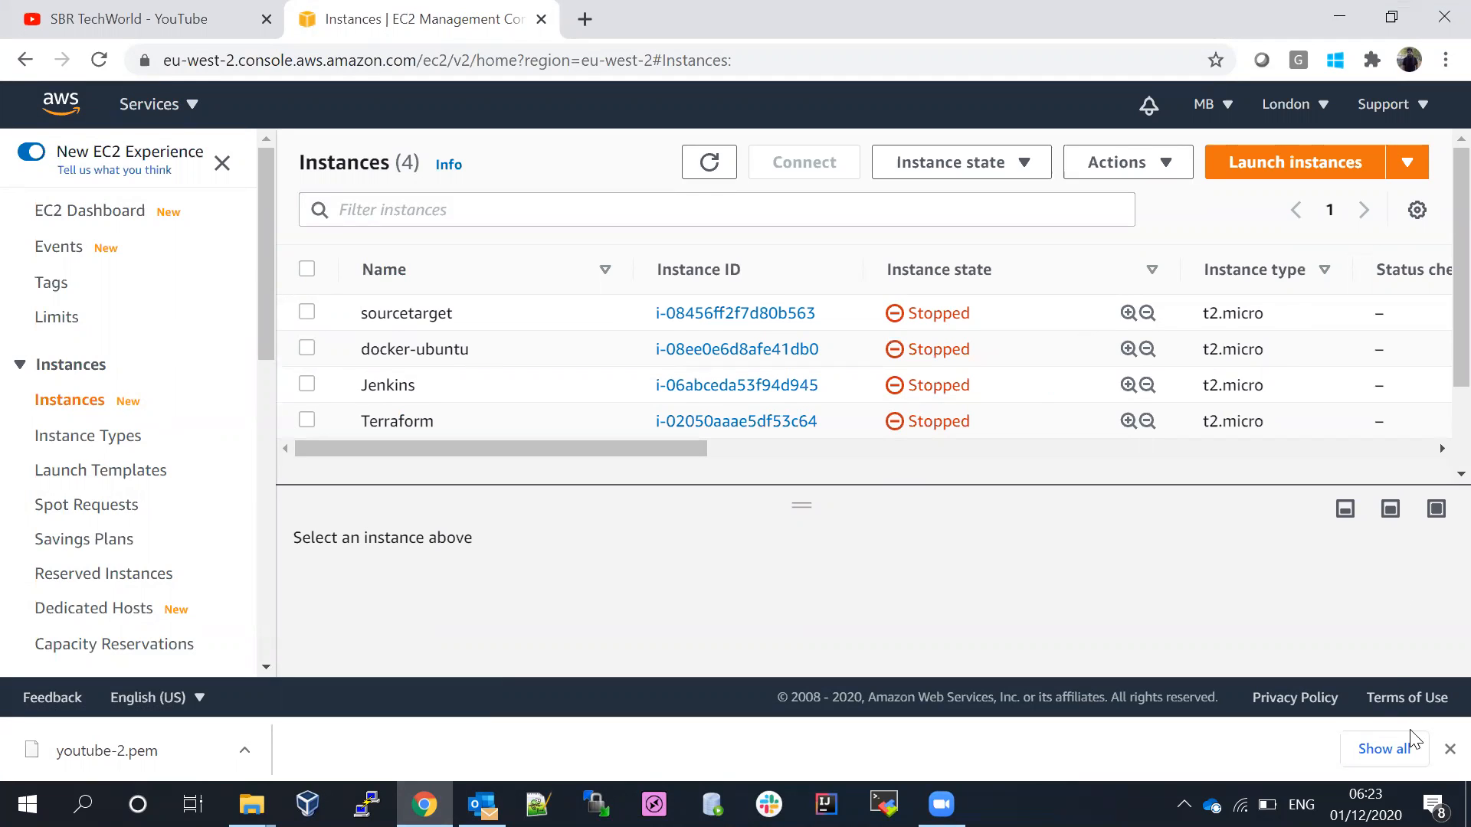
click(1450, 749)
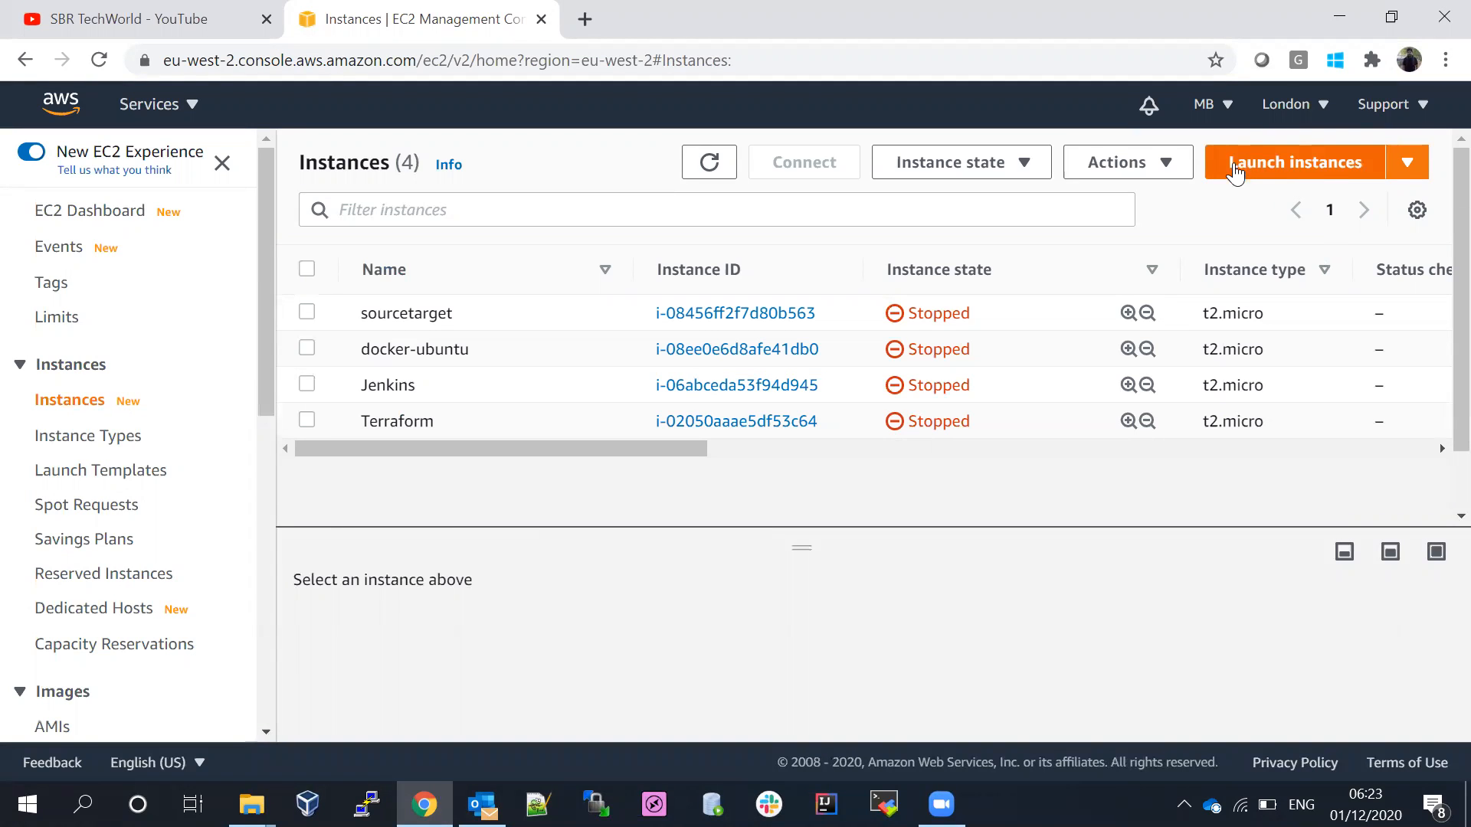
click(1289, 167)
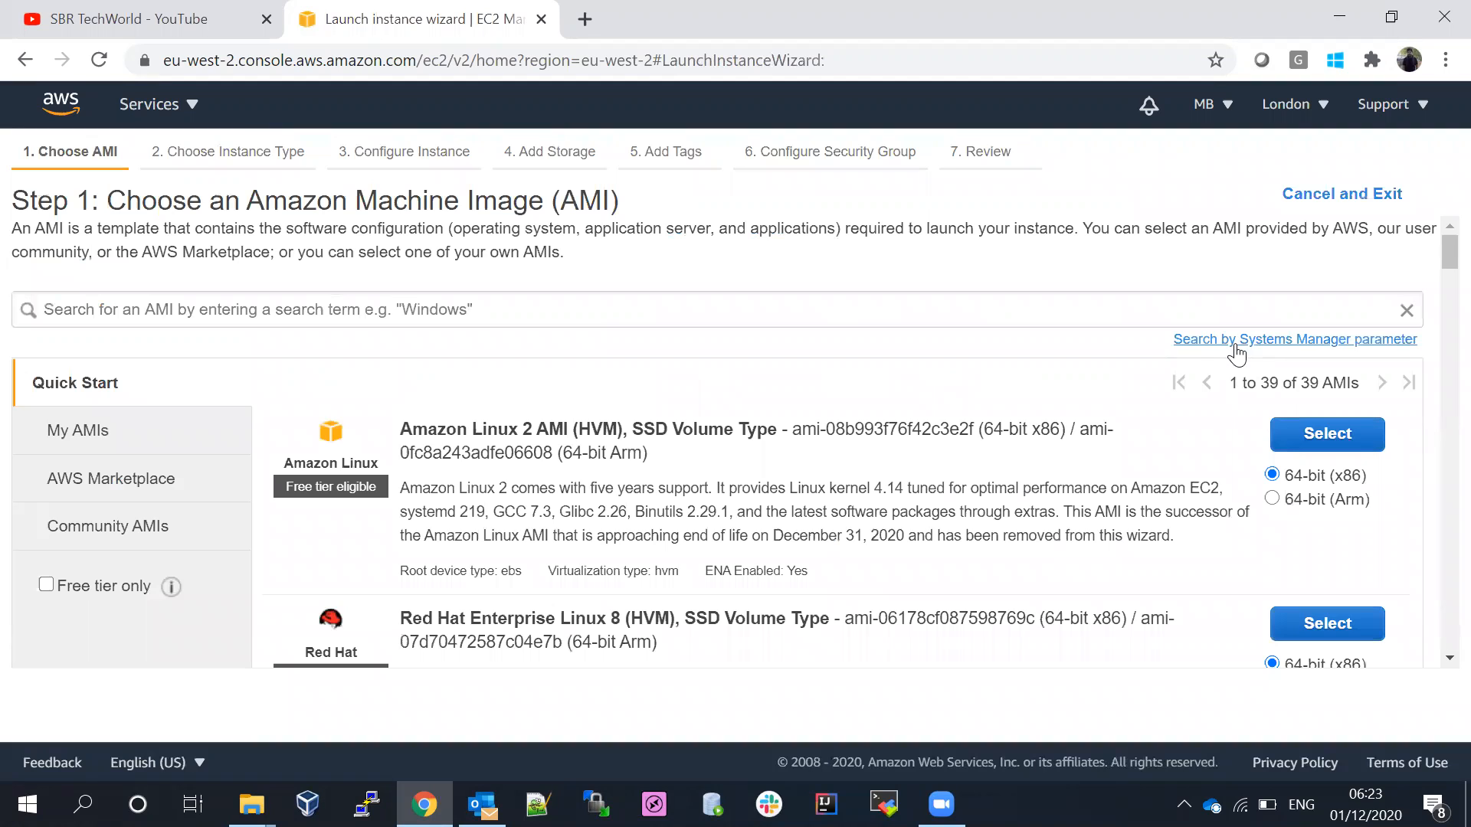
Step: Look through the Quick Start machine images and choose Red Hat Enterprise Linux 8 (HVM), SSD Volume Type, 64-bit (x86)
scroll(1434, 251, down, 1)
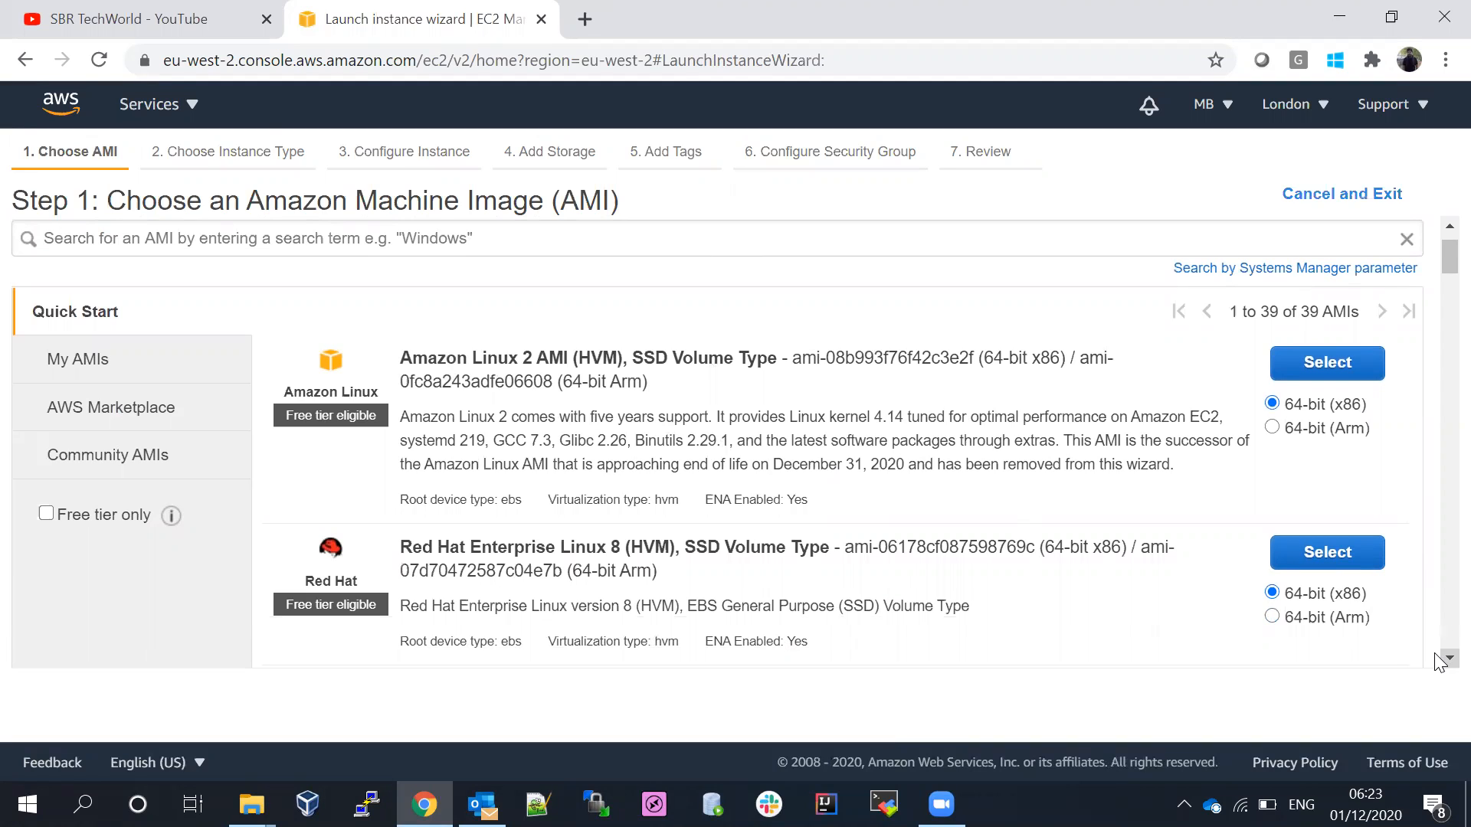
scroll(1436, 656, down, 1)
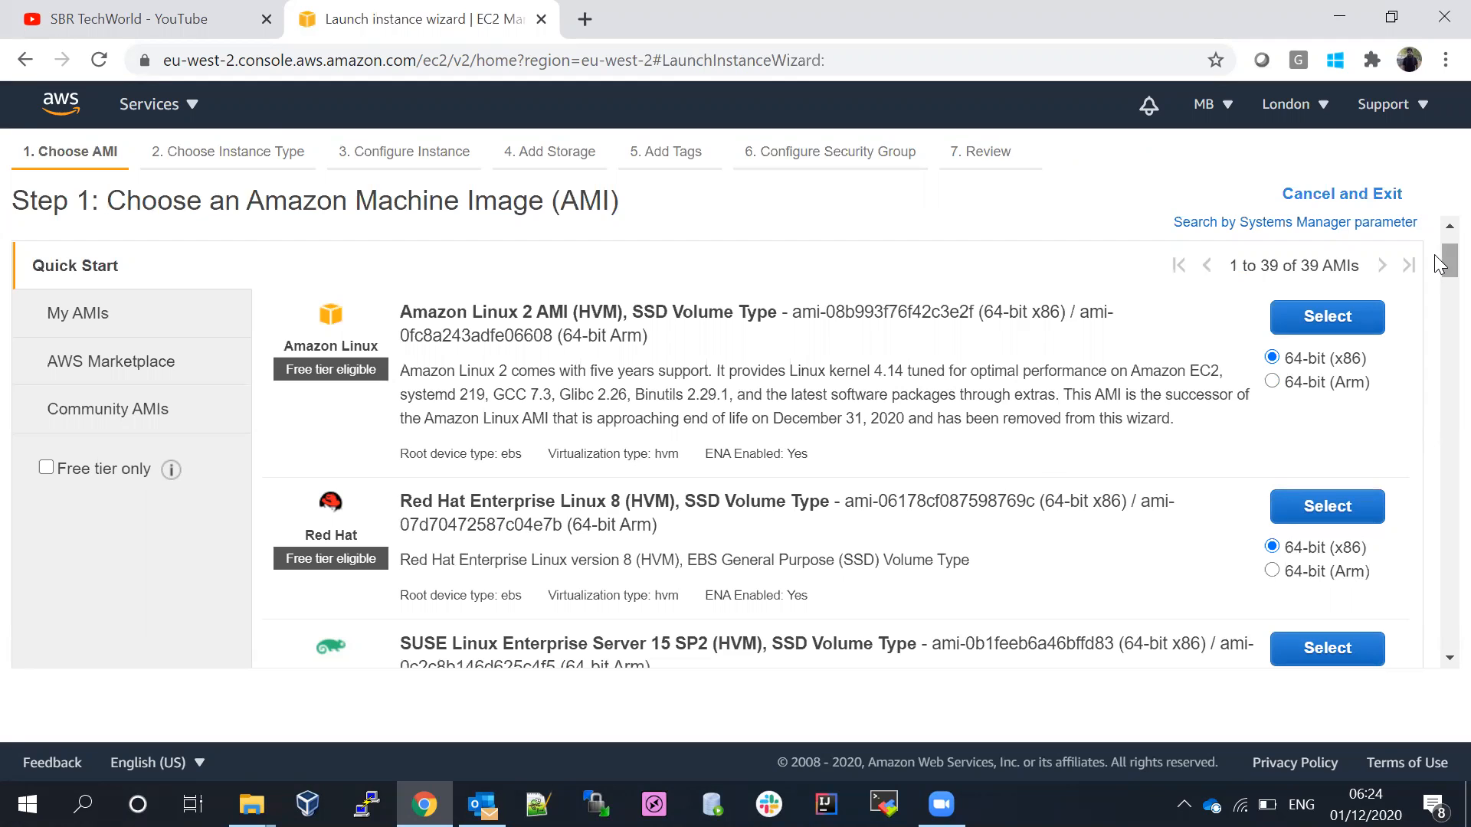
click(1448, 657)
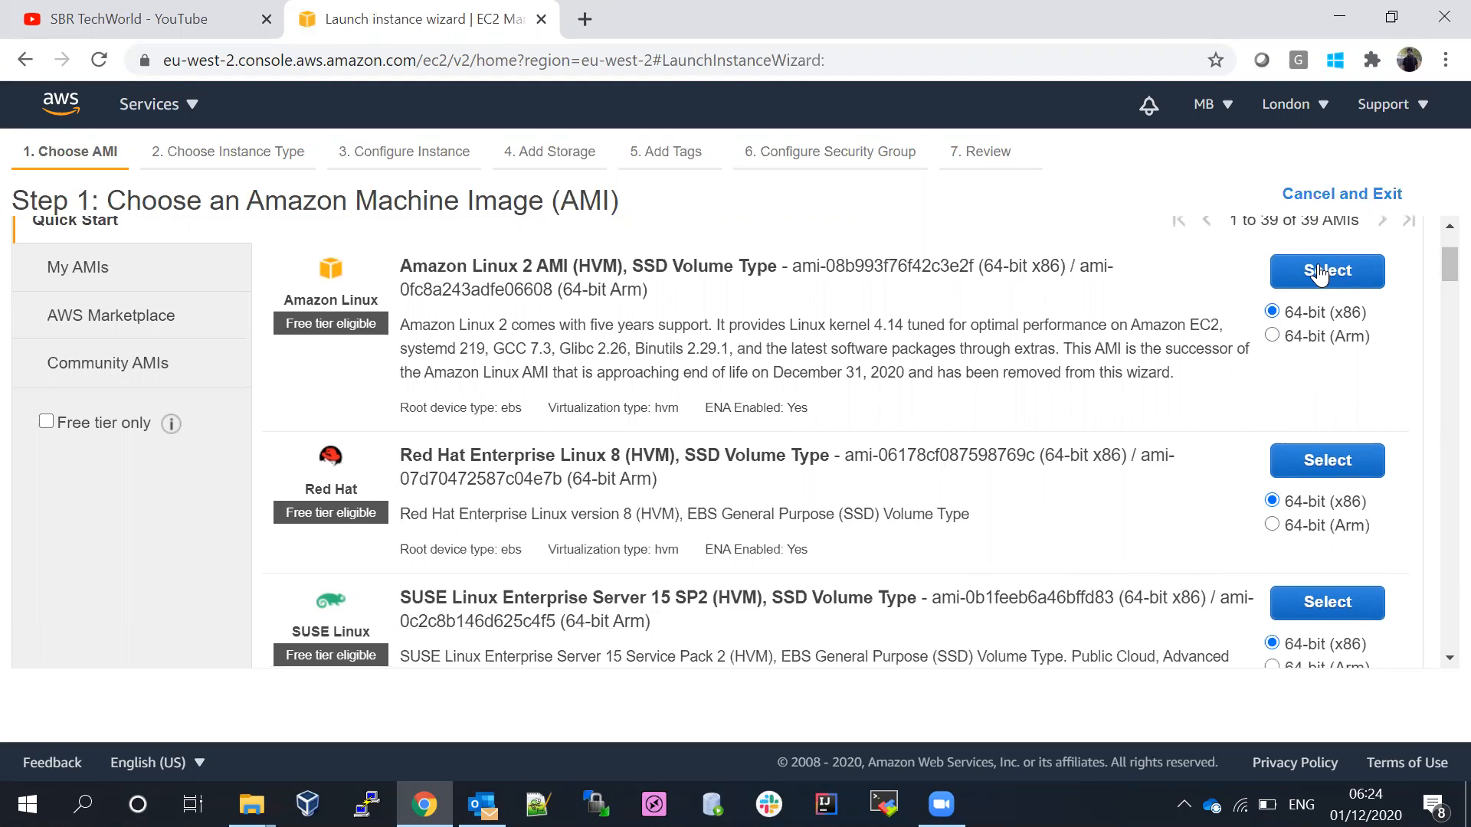
scroll(1439, 260, down, 3)
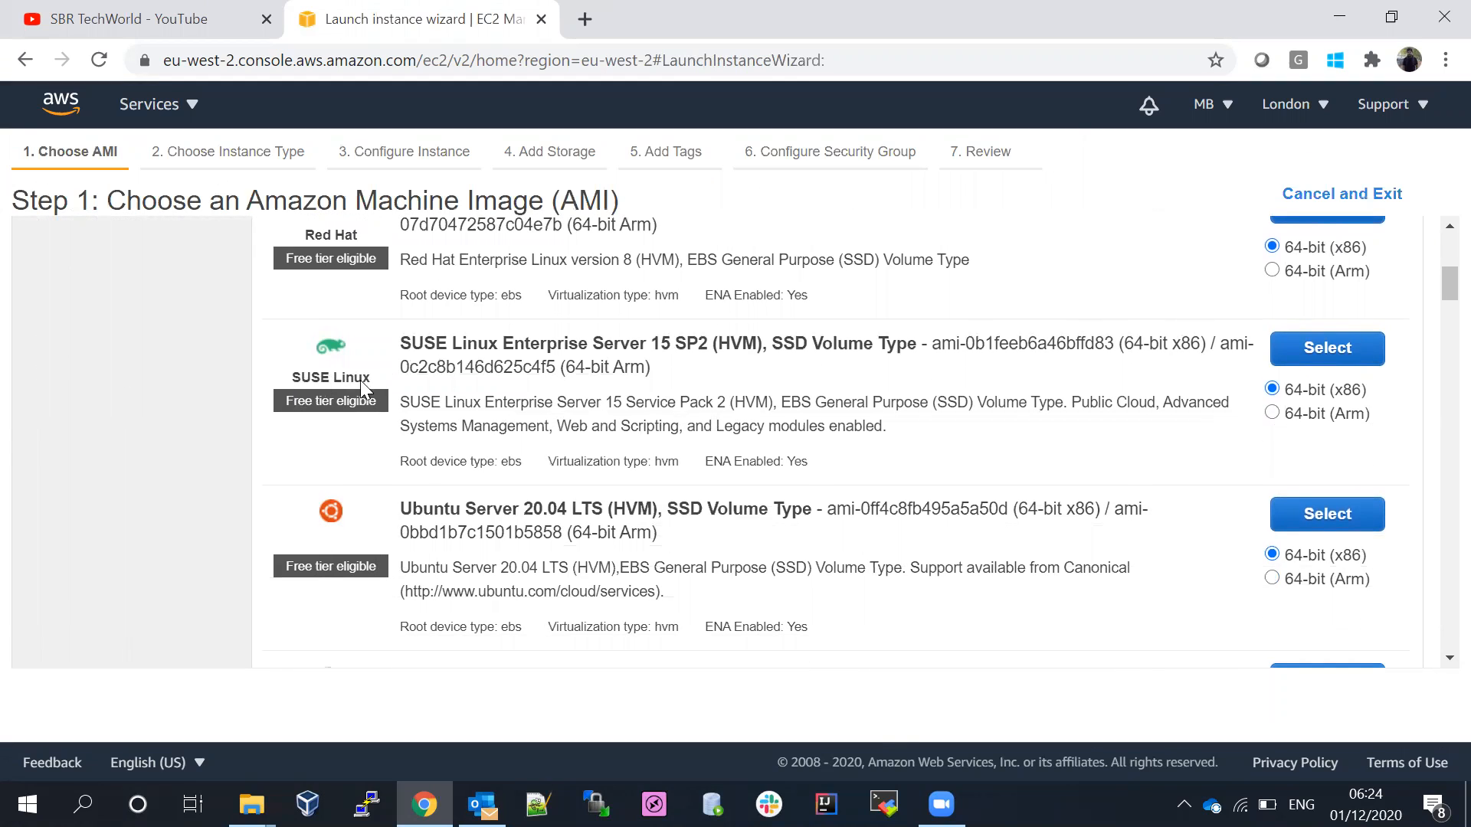
scroll(1433, 280, down, 2)
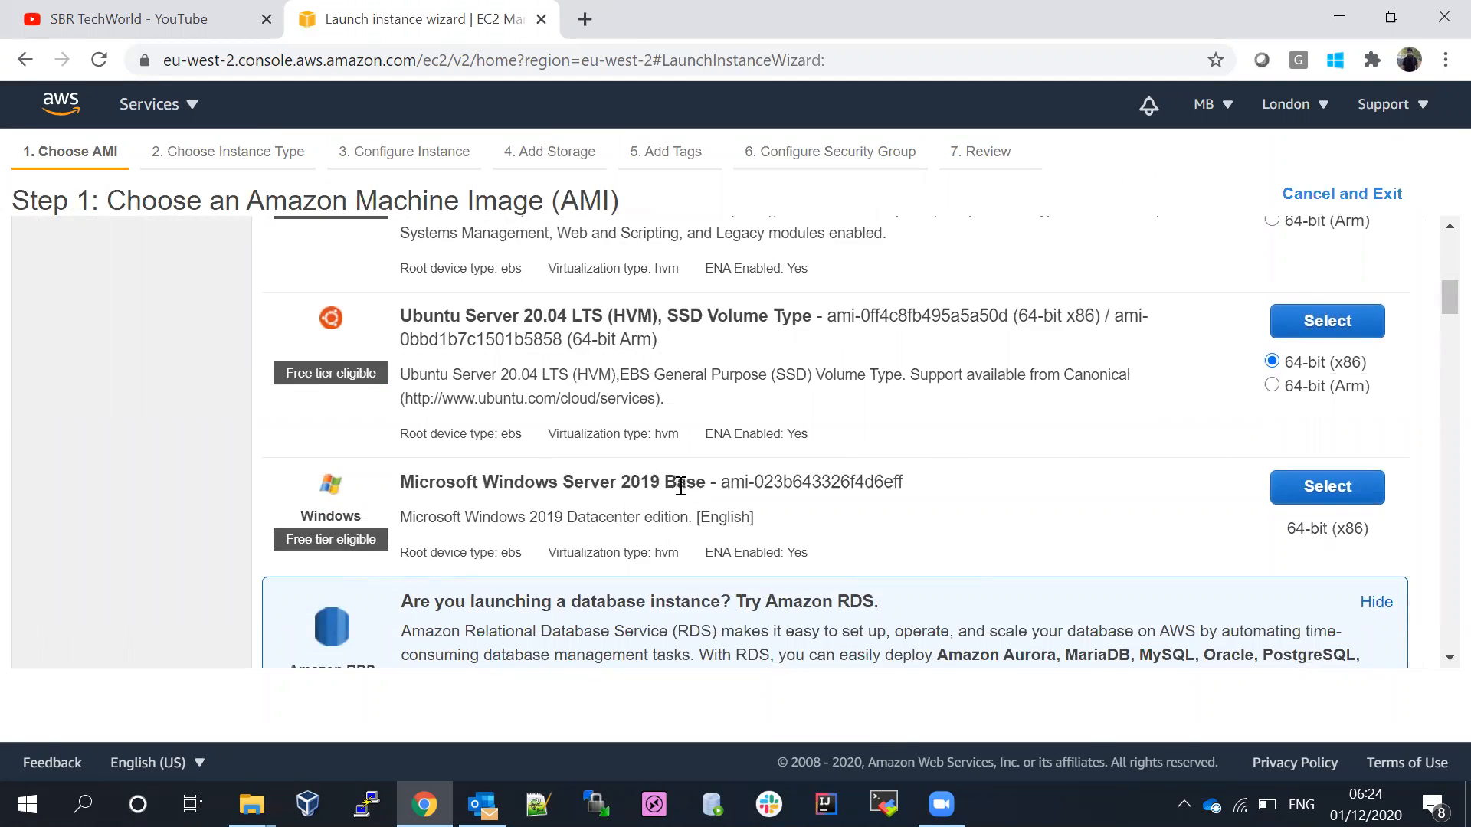
scroll(1440, 317, down, 2)
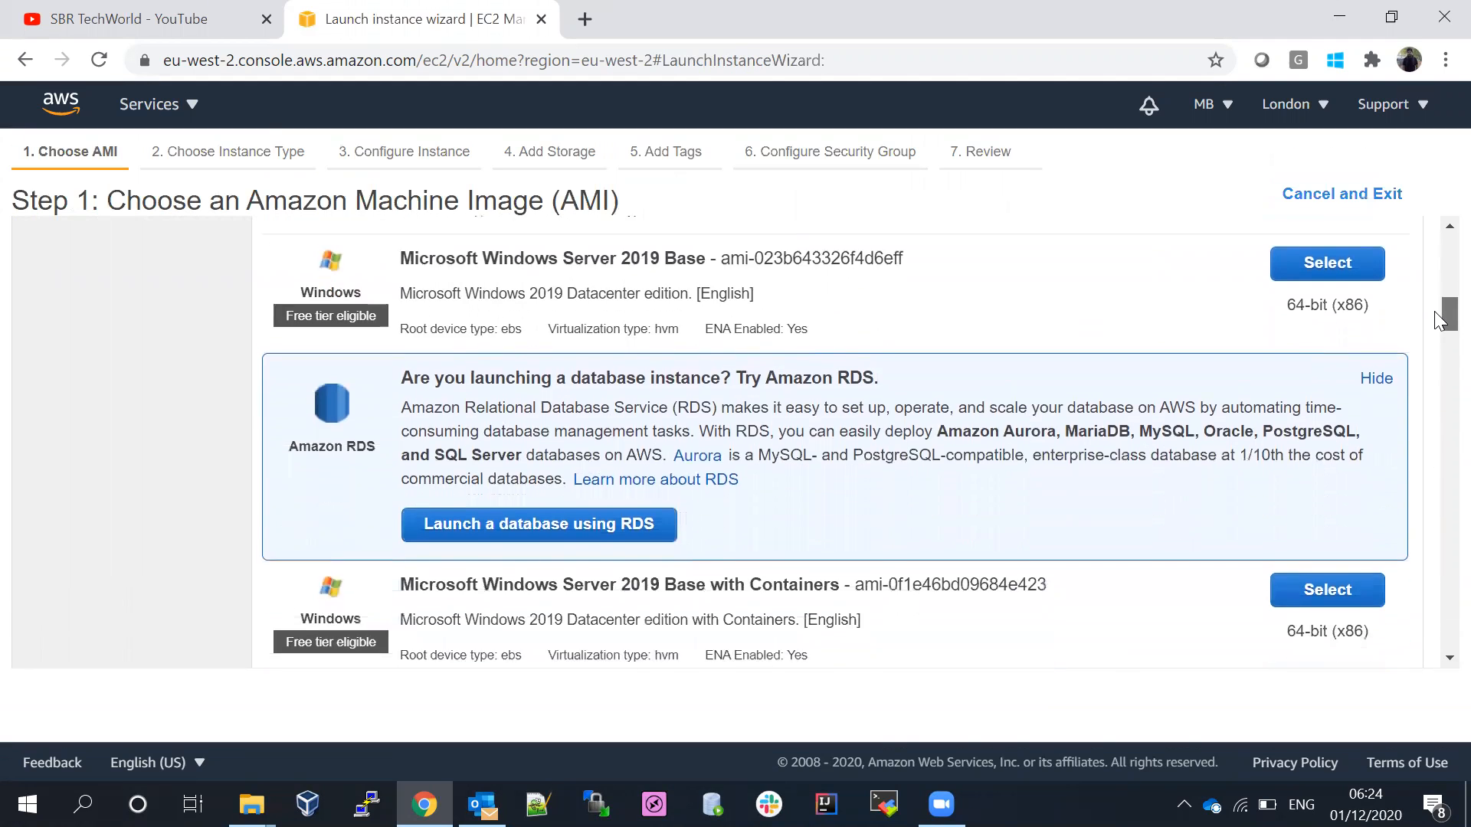
scroll(1441, 317, down, 2)
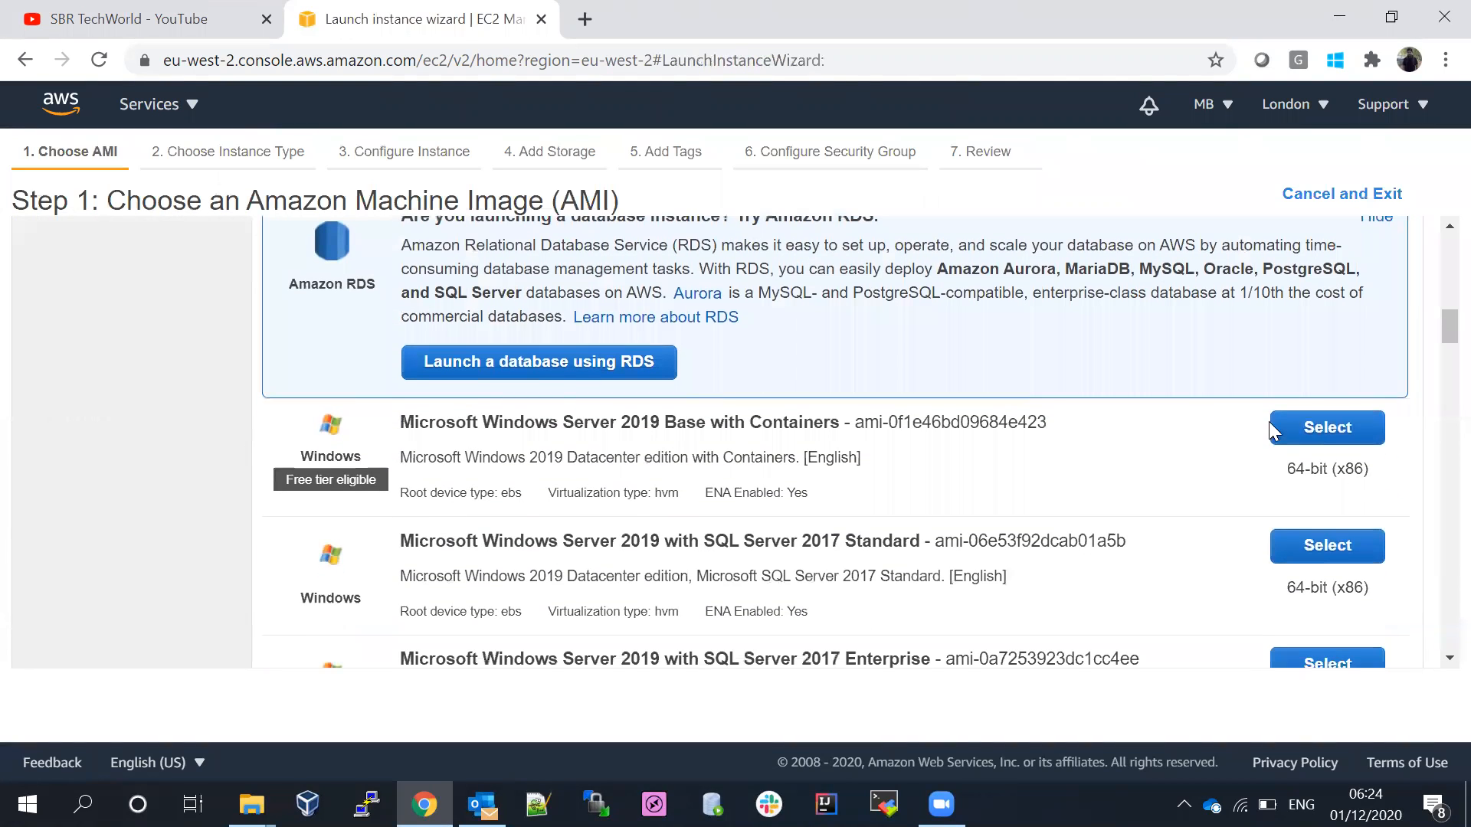
drag(1437, 350, 1439, 247)
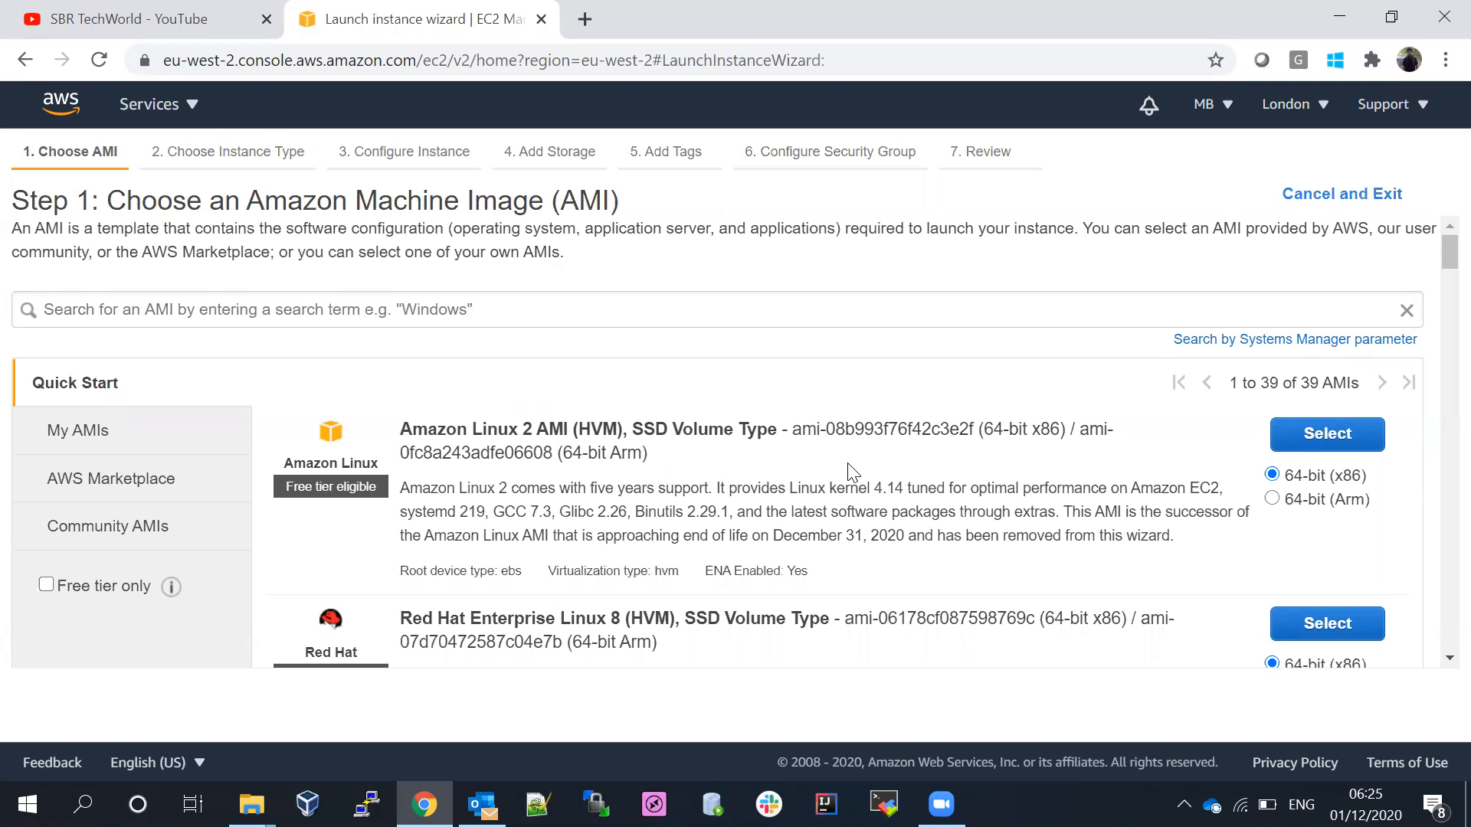
click(1311, 635)
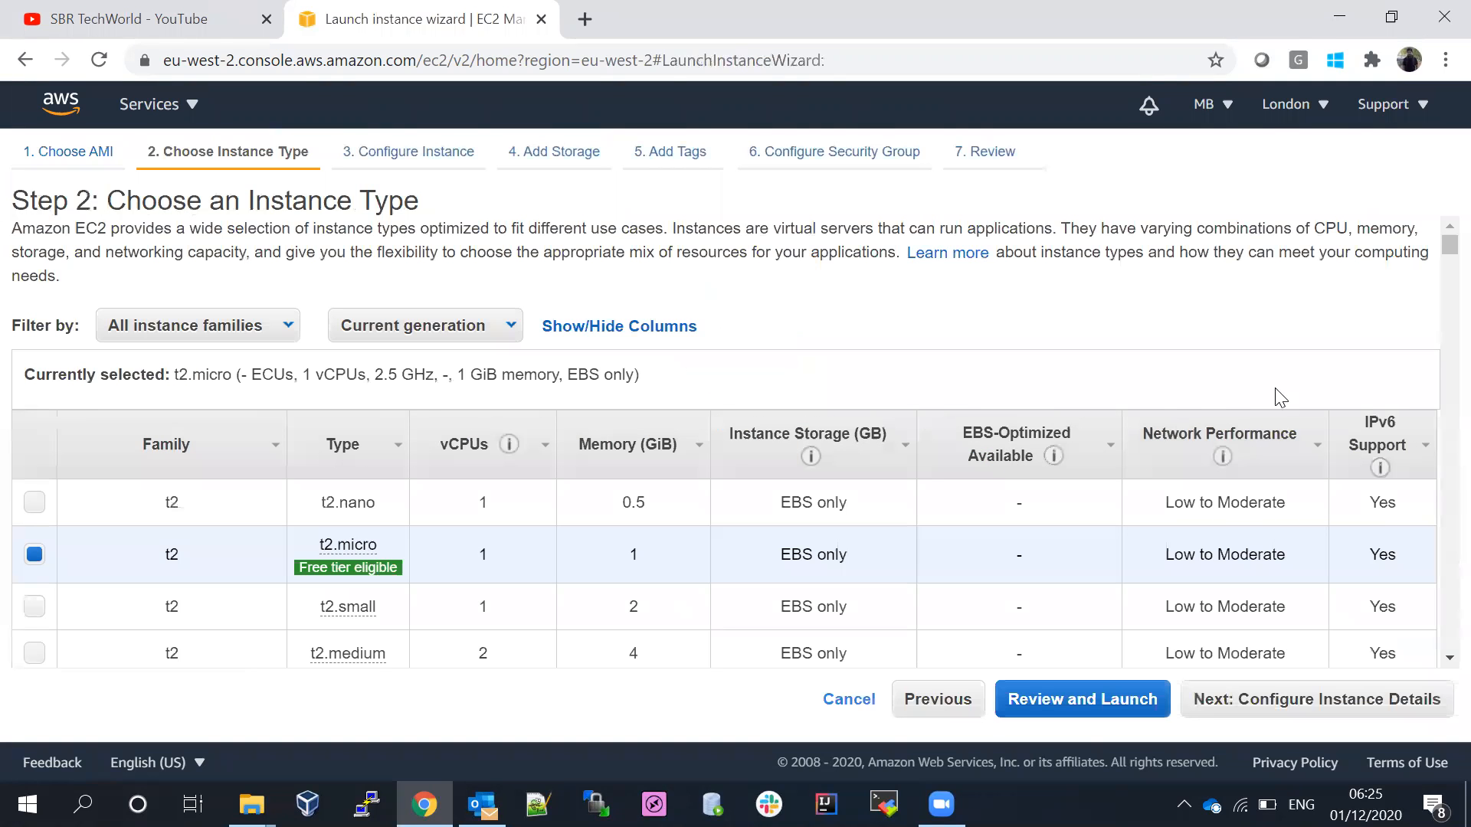
Step: Review the instance types, keep t2.micro and proceed to configuring the instance details
scroll(1439, 660, down, 2)
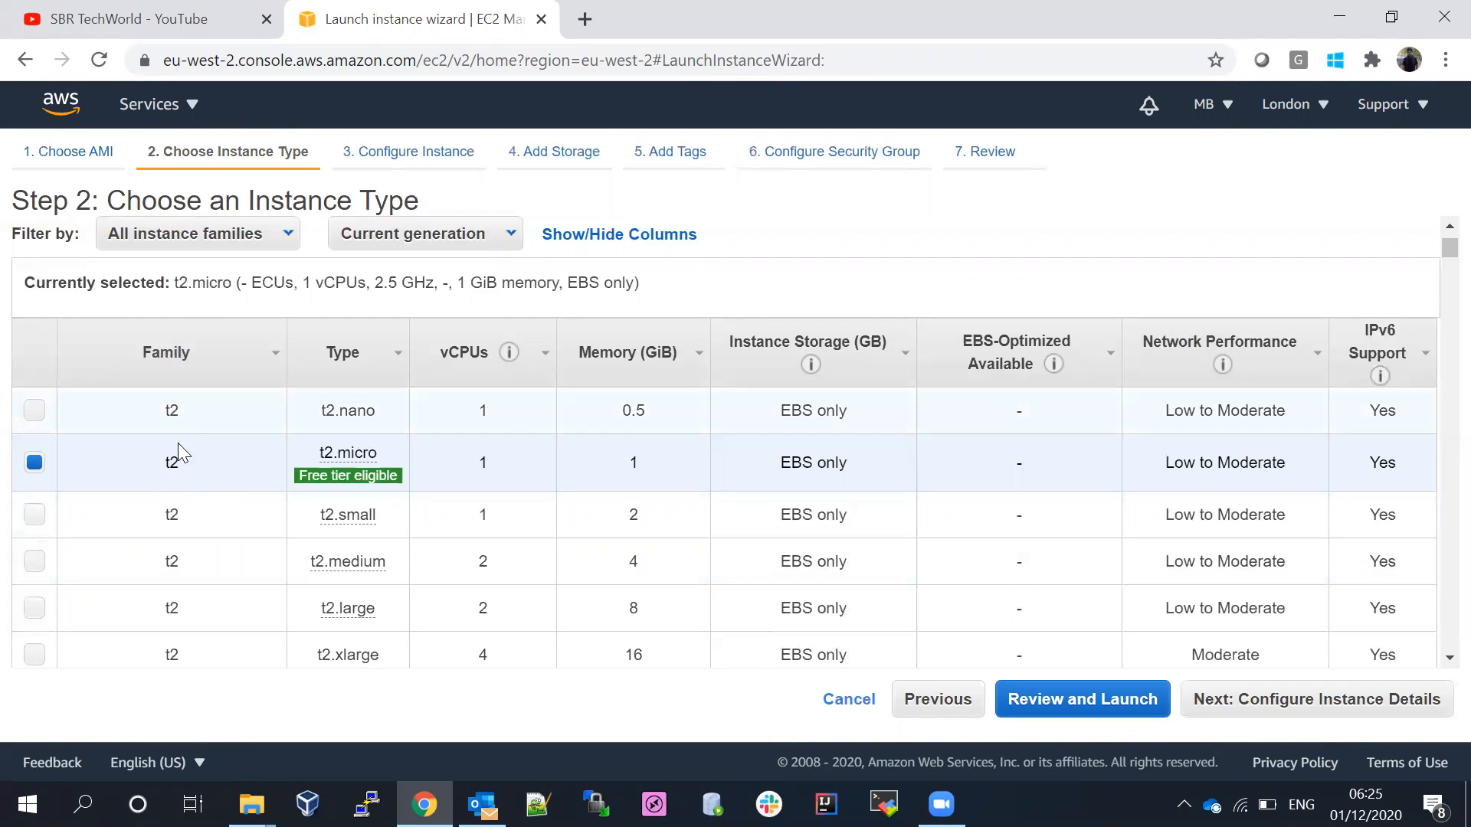
click(1446, 658)
scroll(1436, 664, down, 3)
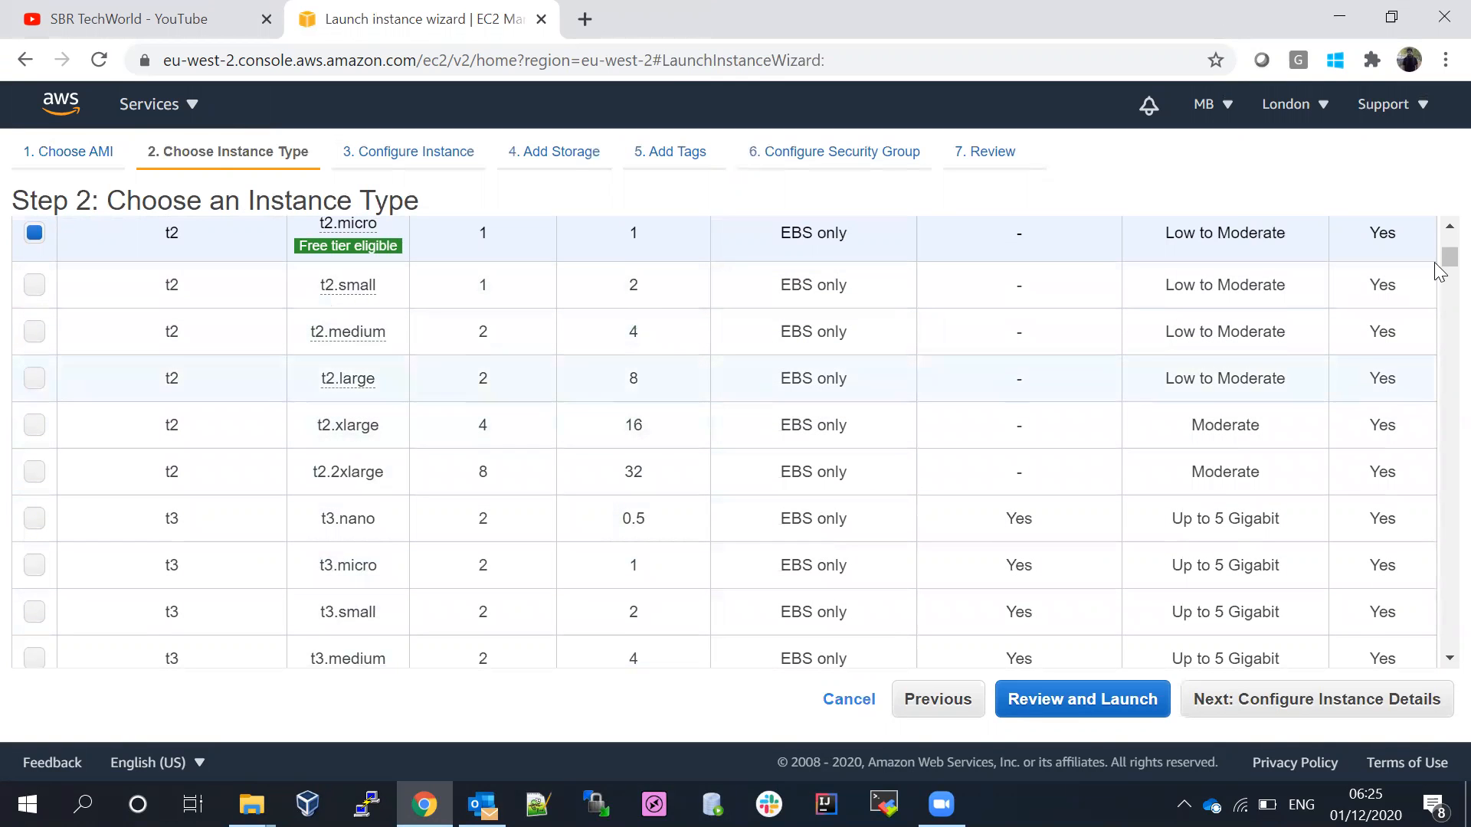
drag(1448, 252, 1441, 486)
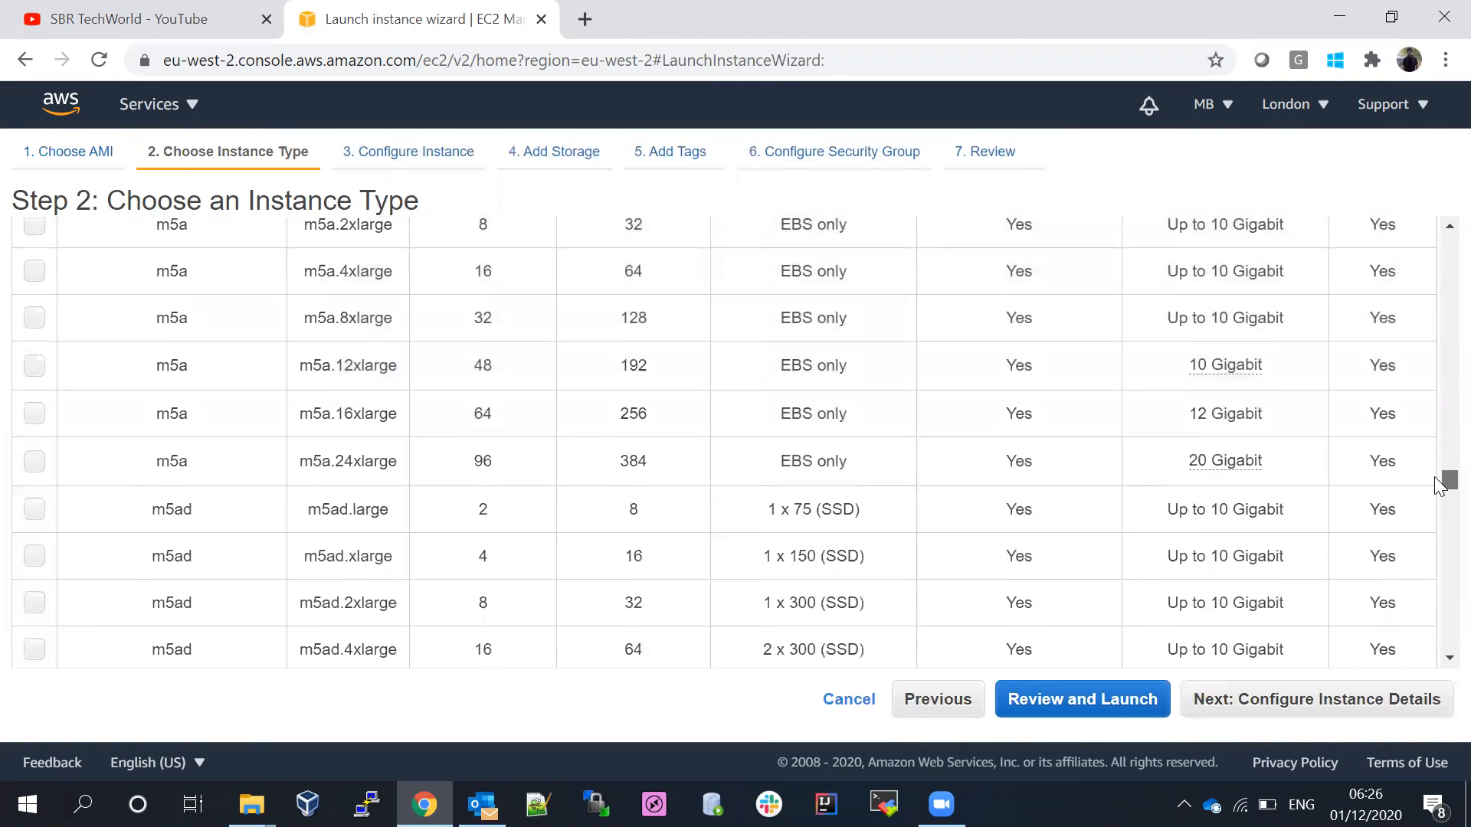
drag(1439, 494, 1439, 224)
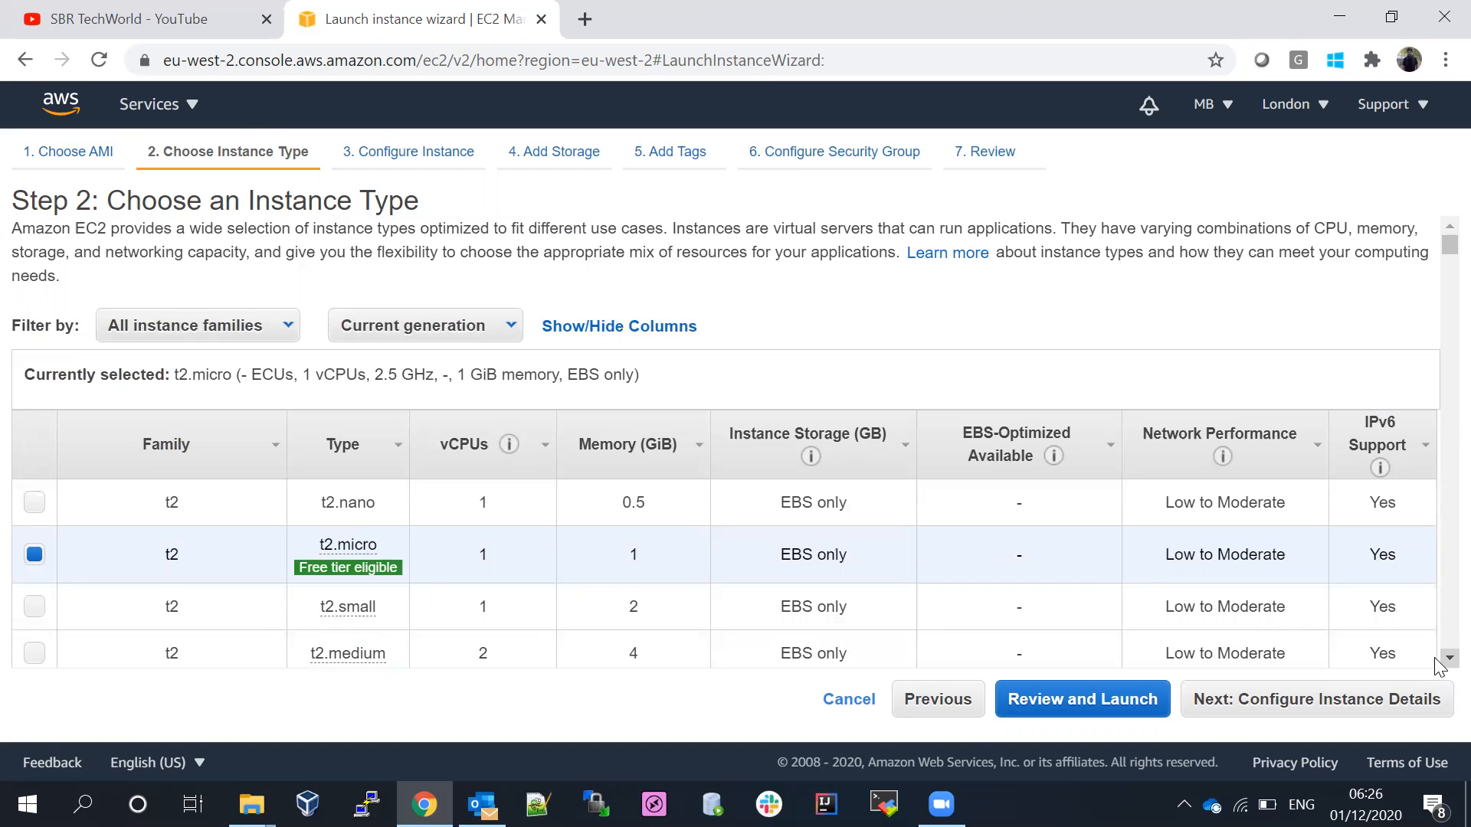
scroll(1438, 663, down, 4)
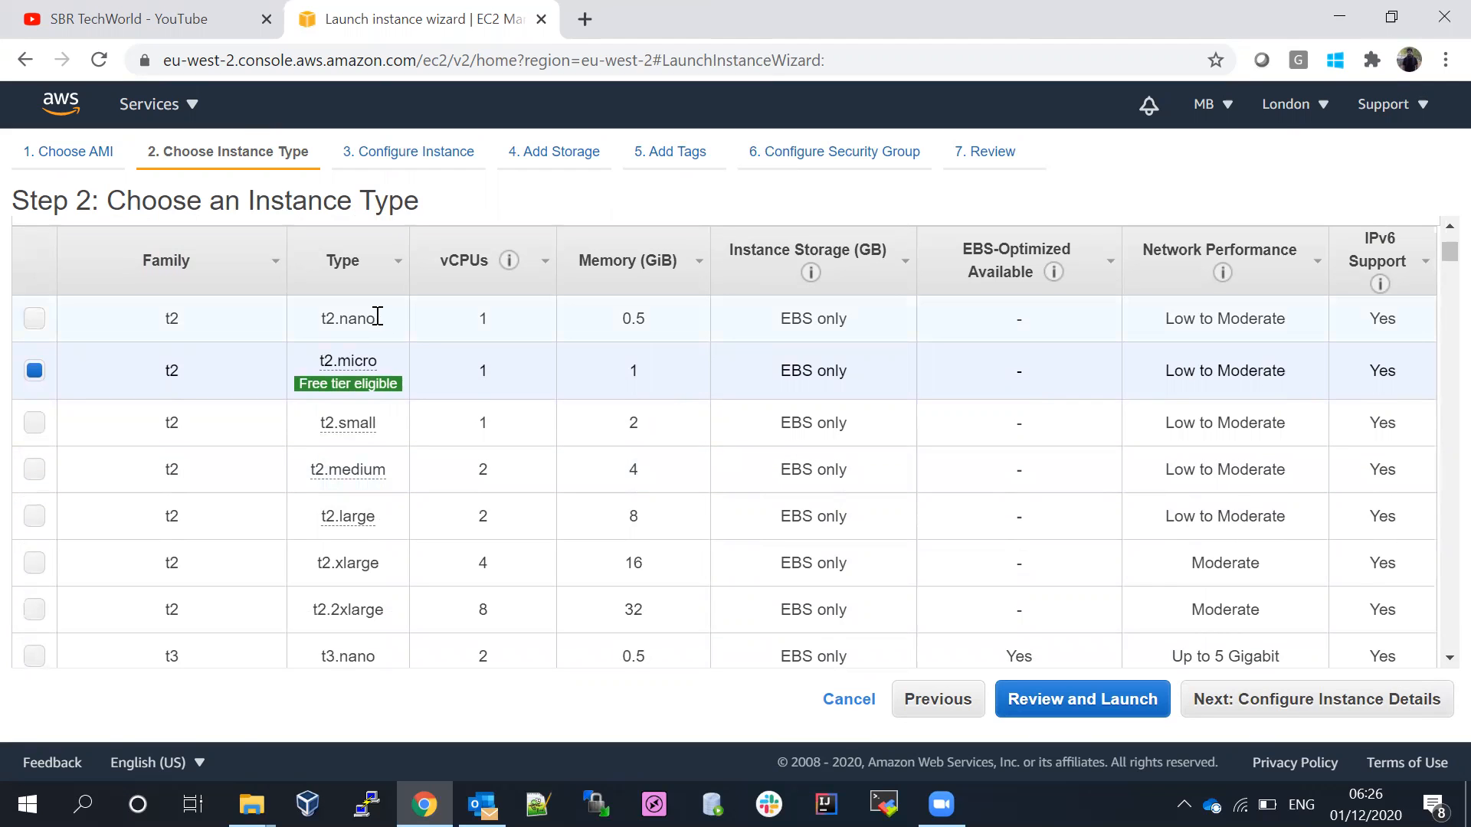
mouse_move(307, 399)
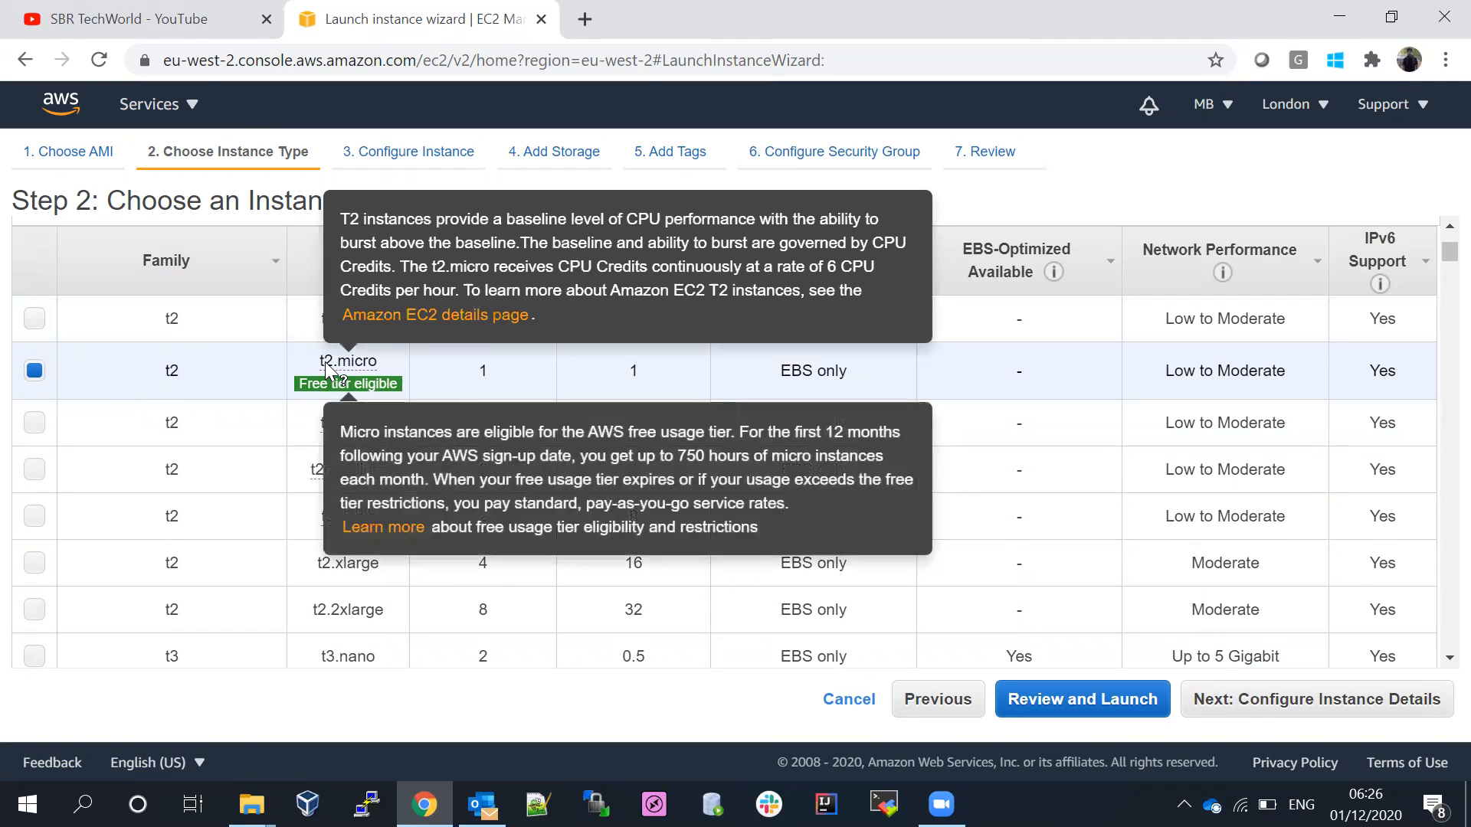
click(1263, 705)
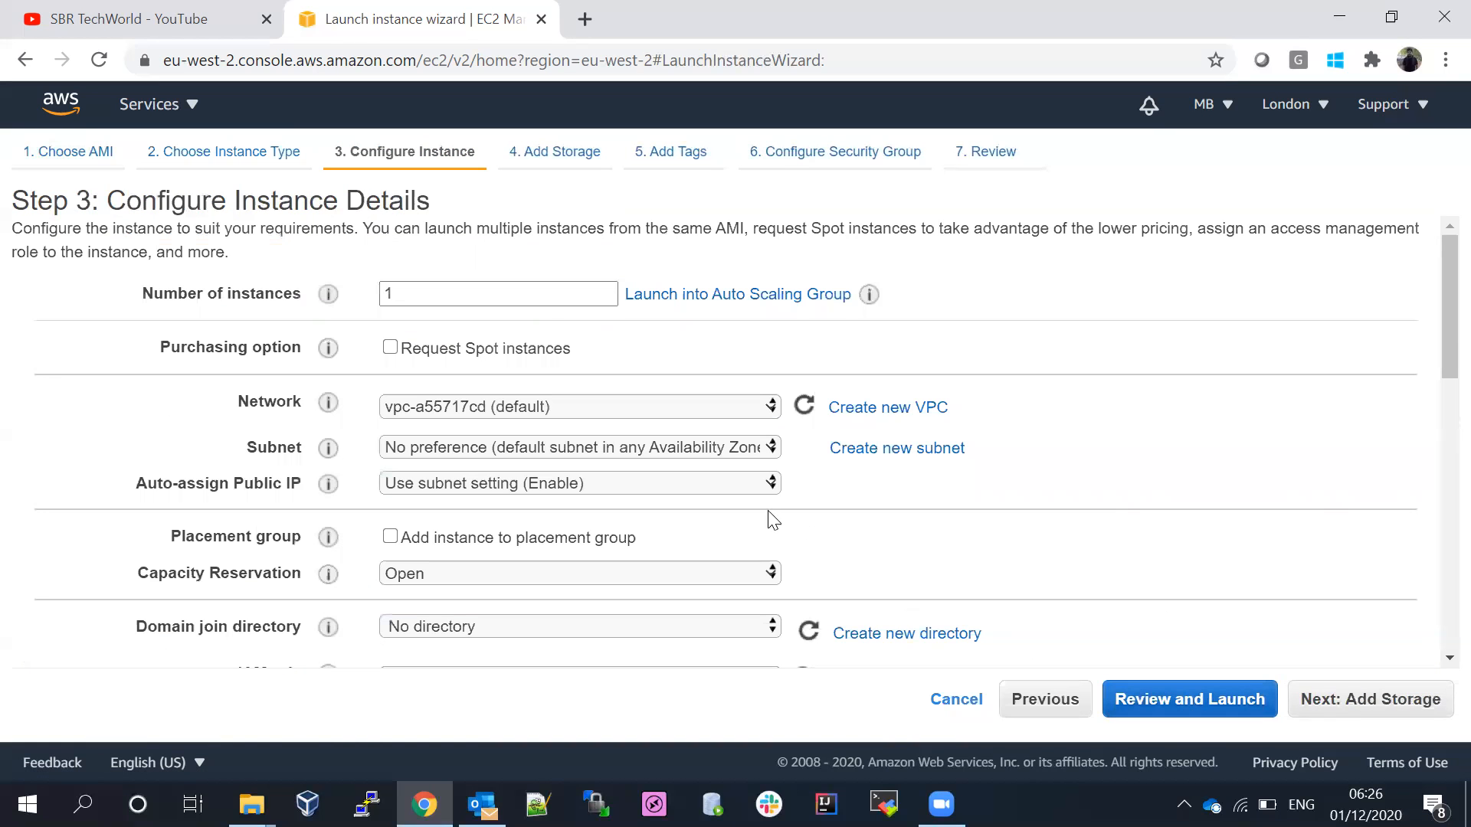
Step: Set the number of instances to launch to 2
double_click(451, 288)
key(BackSpace)
text(2)
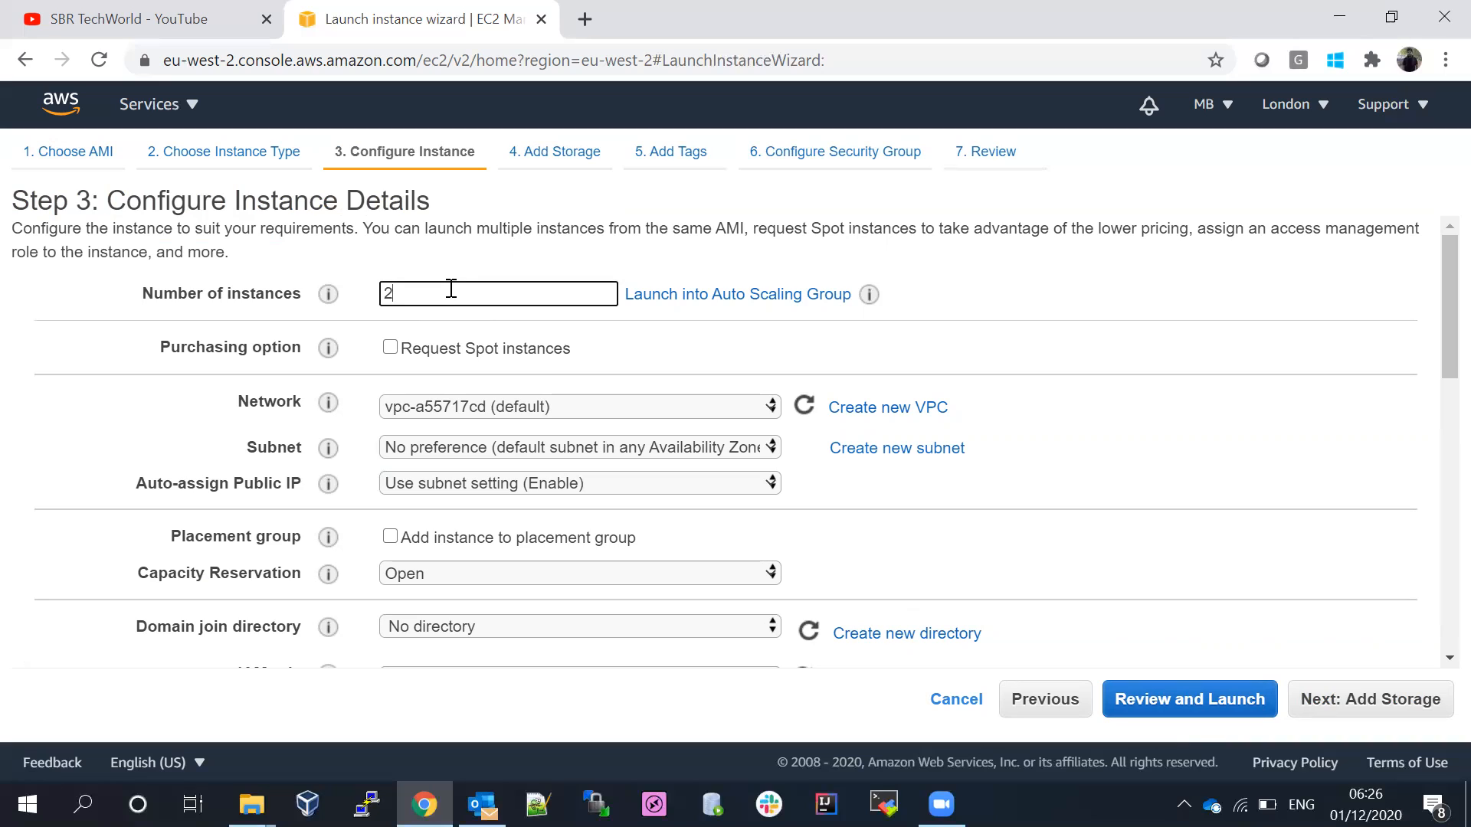
Step: Set the number of instances to launch to 1
key(BackSpace)
text(1)
click(968, 285)
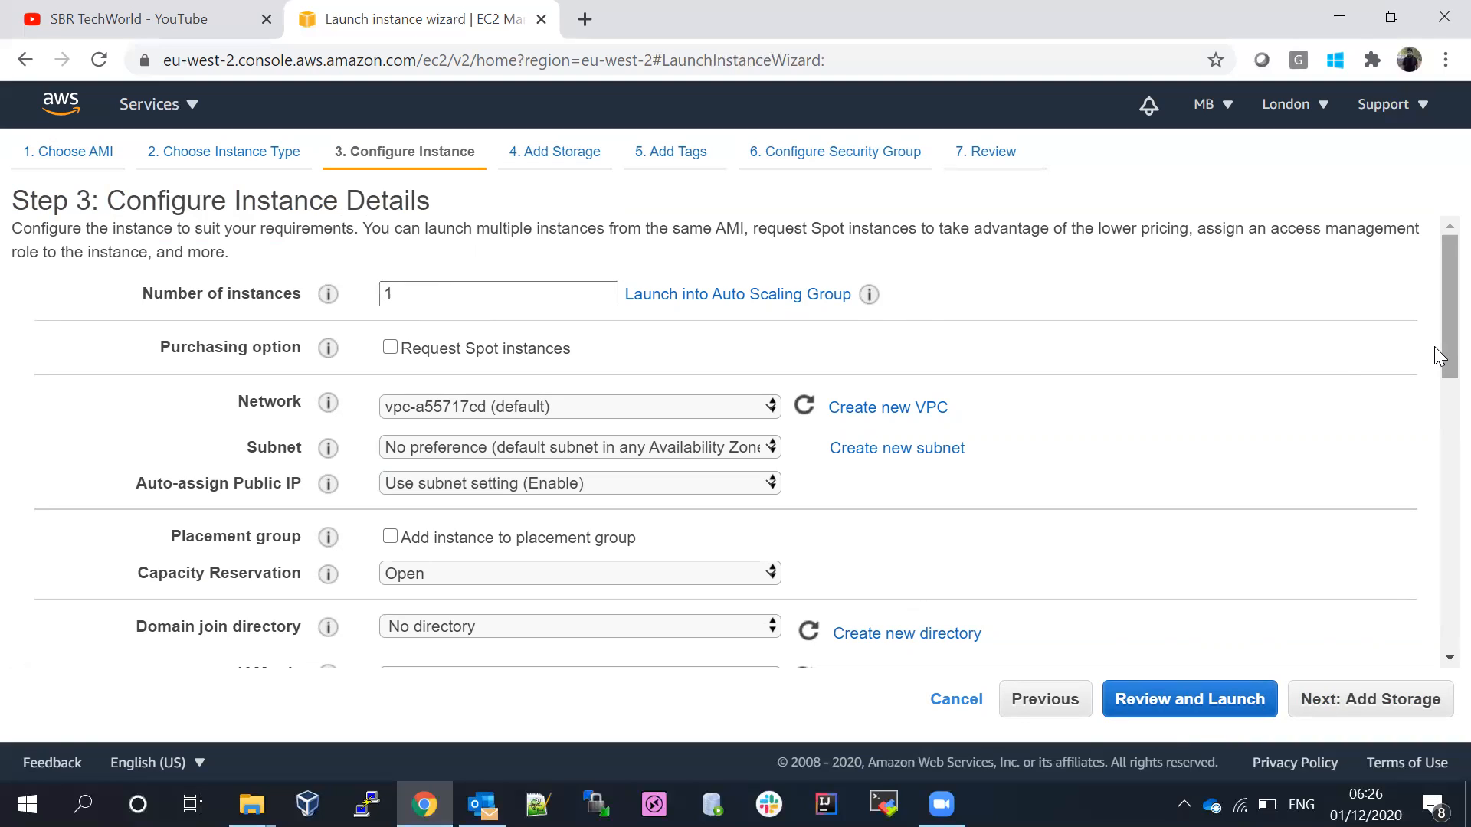
Step: Keep the default VPC as the network and choose the default subnet in eu-west-2a
drag(1434, 289, 1434, 329)
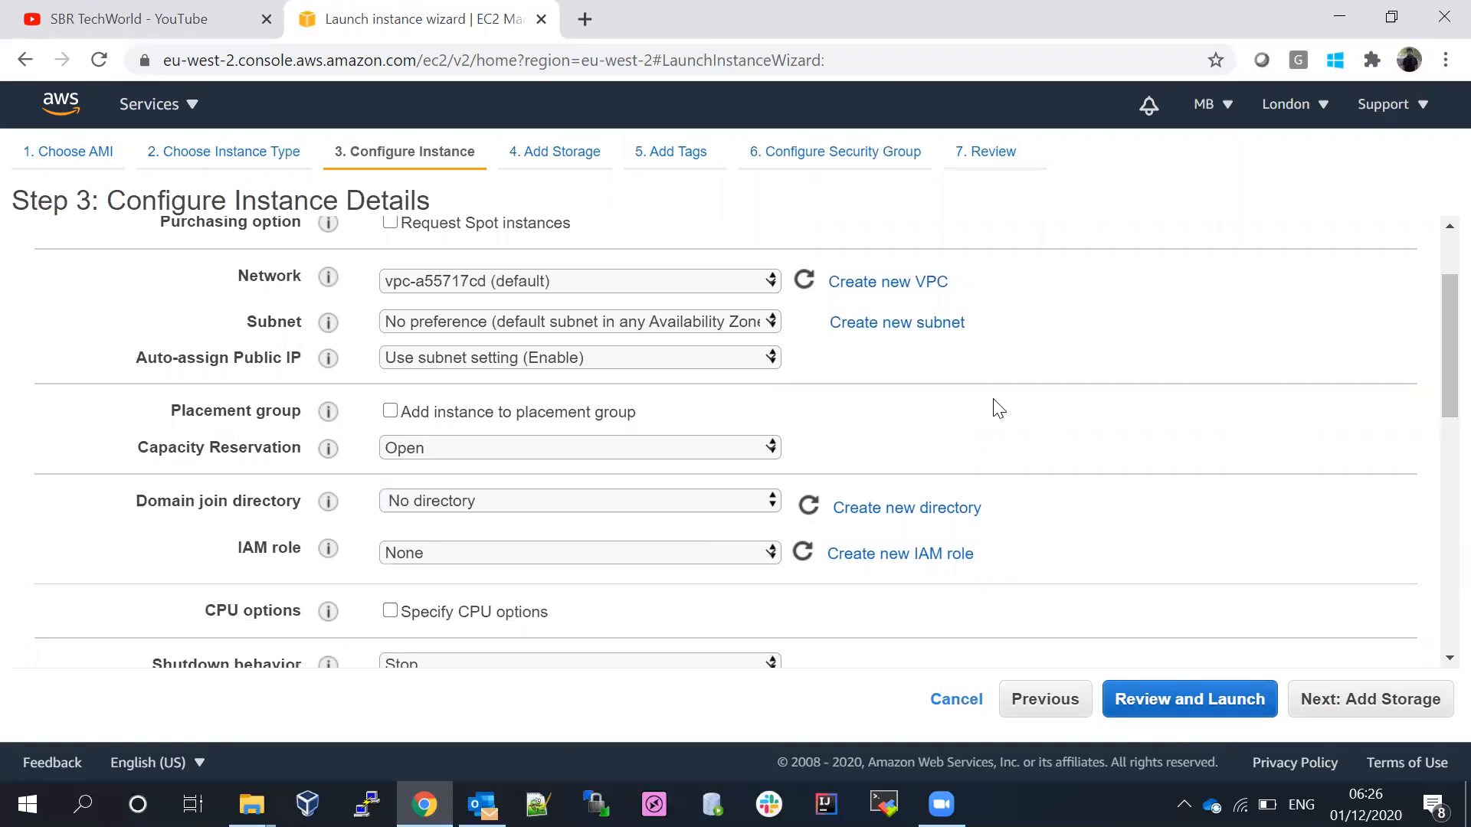
click(569, 281)
click(569, 280)
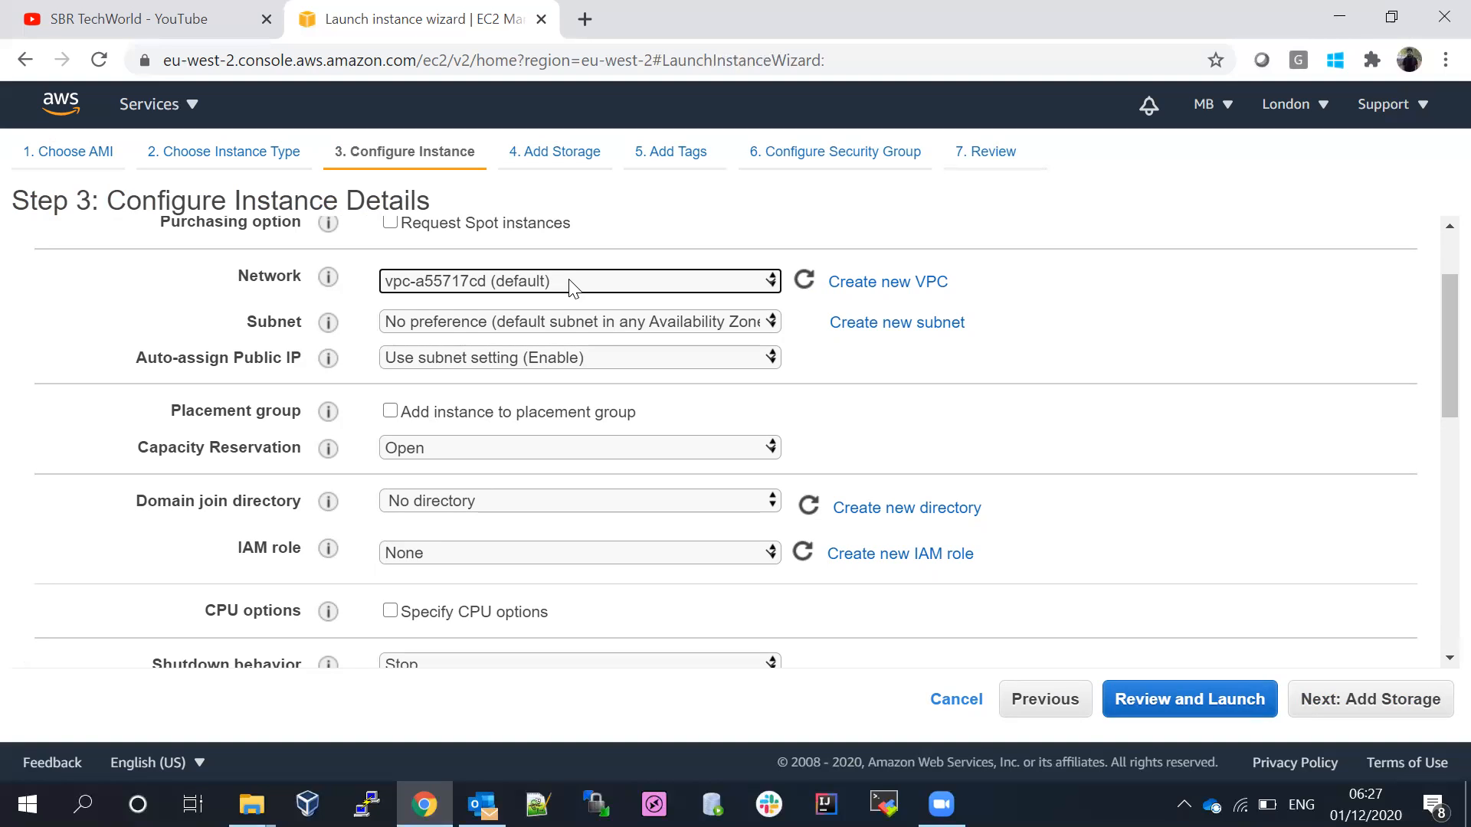
click(497, 323)
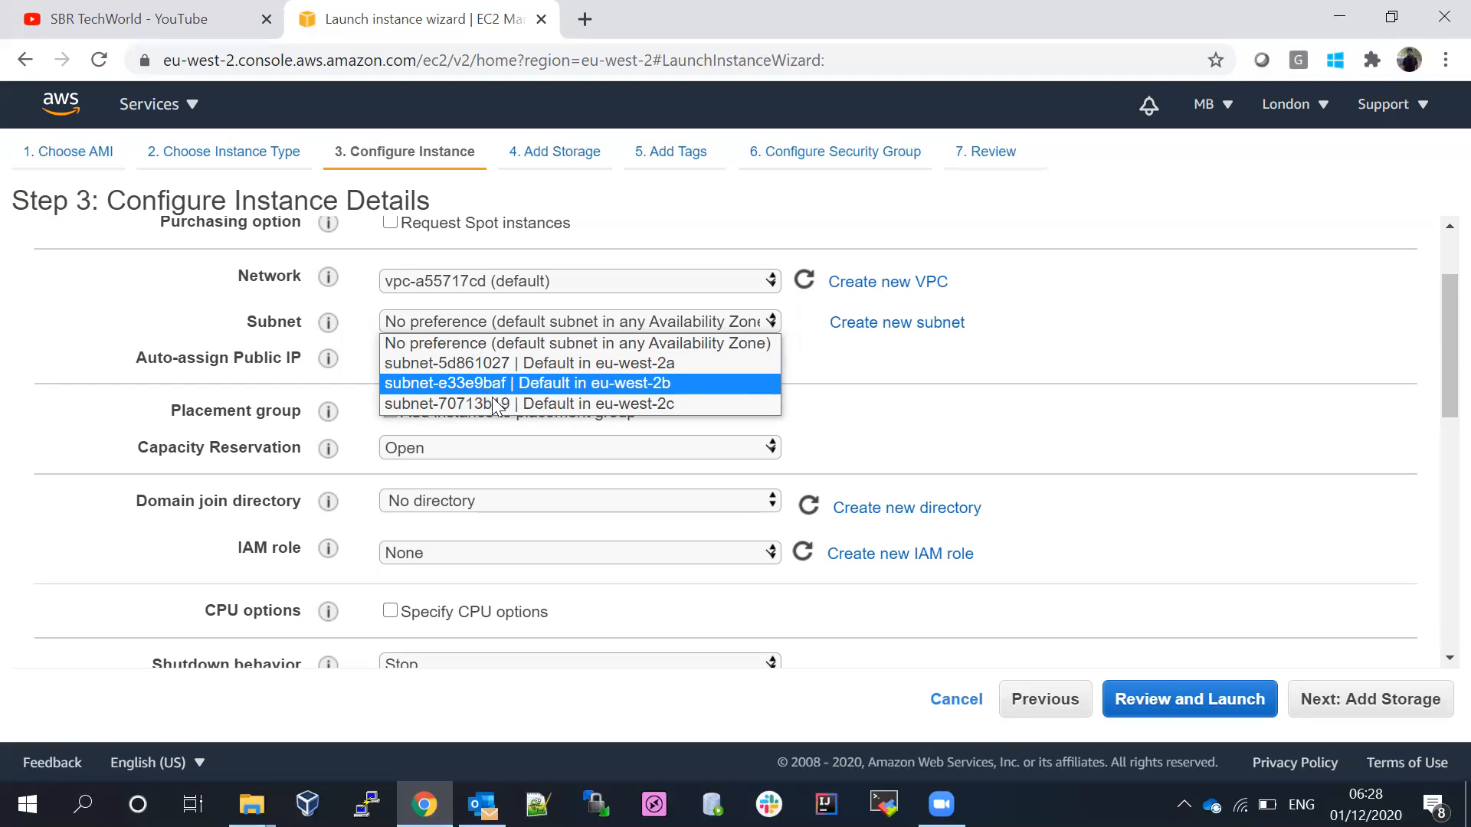
click(464, 364)
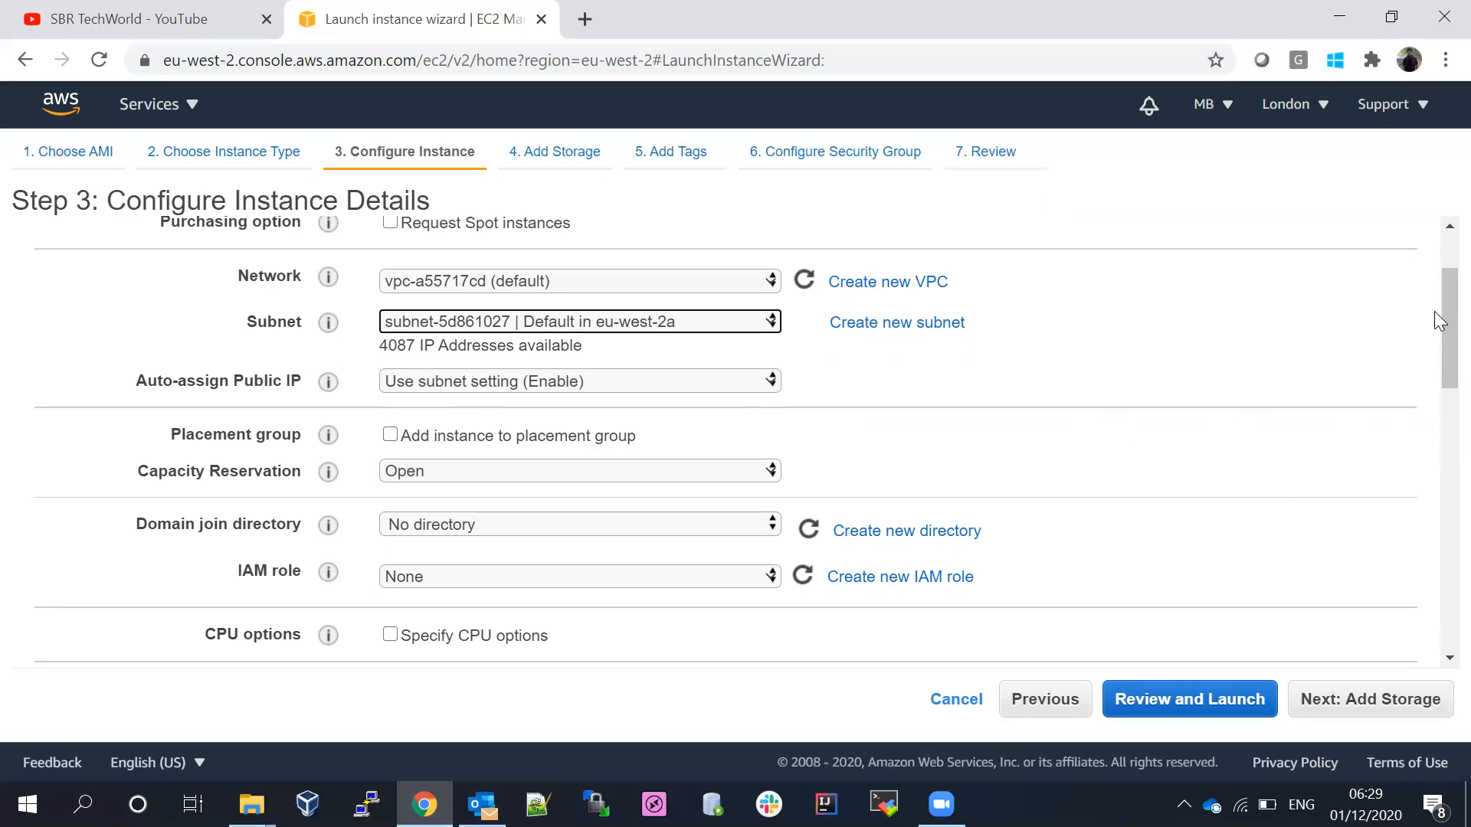
Step: Assign the IAM role ec2-role to the instance
drag(1435, 295, 1435, 369)
click(521, 294)
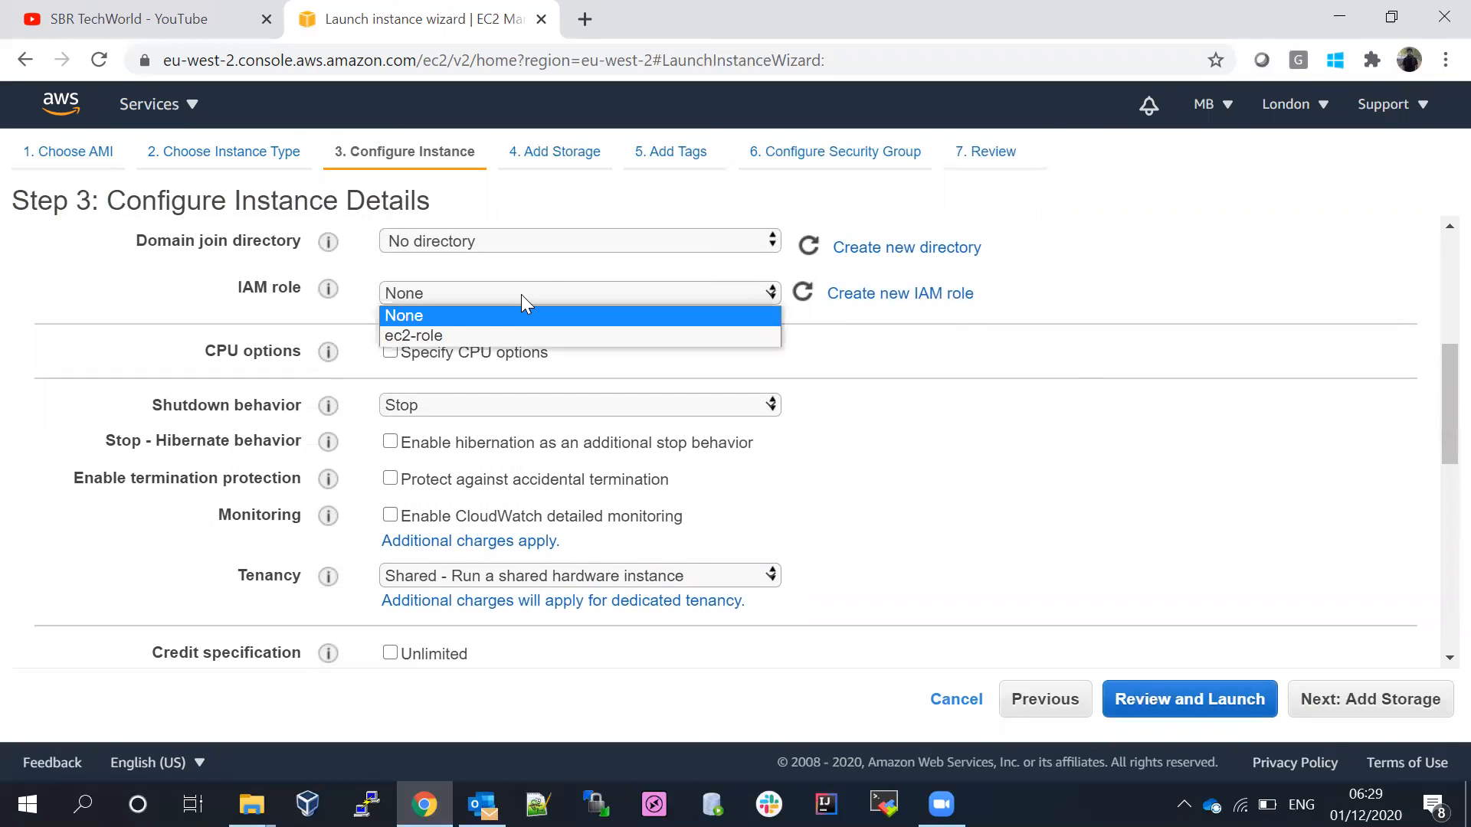
click(441, 336)
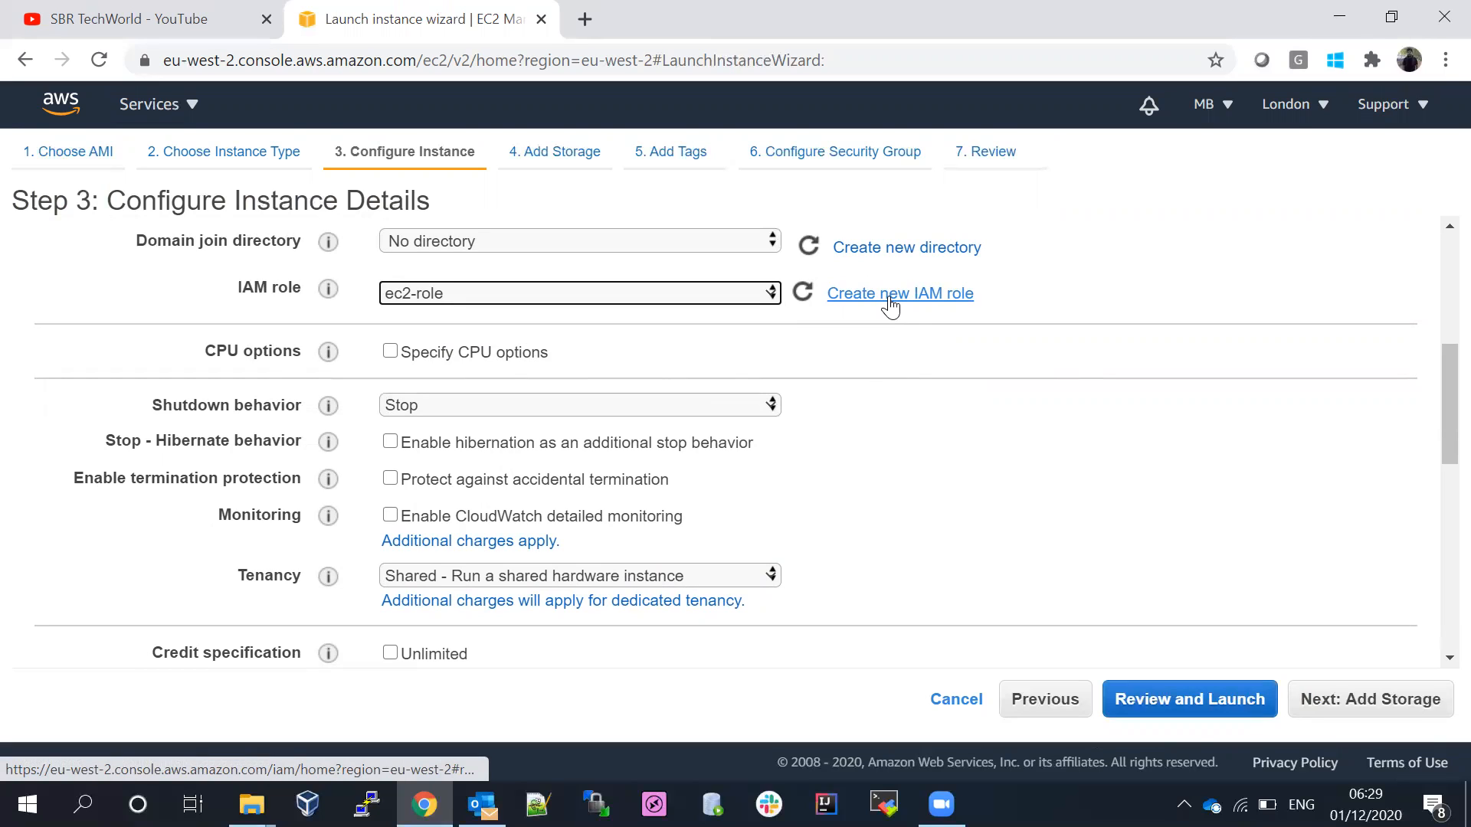
click(1175, 381)
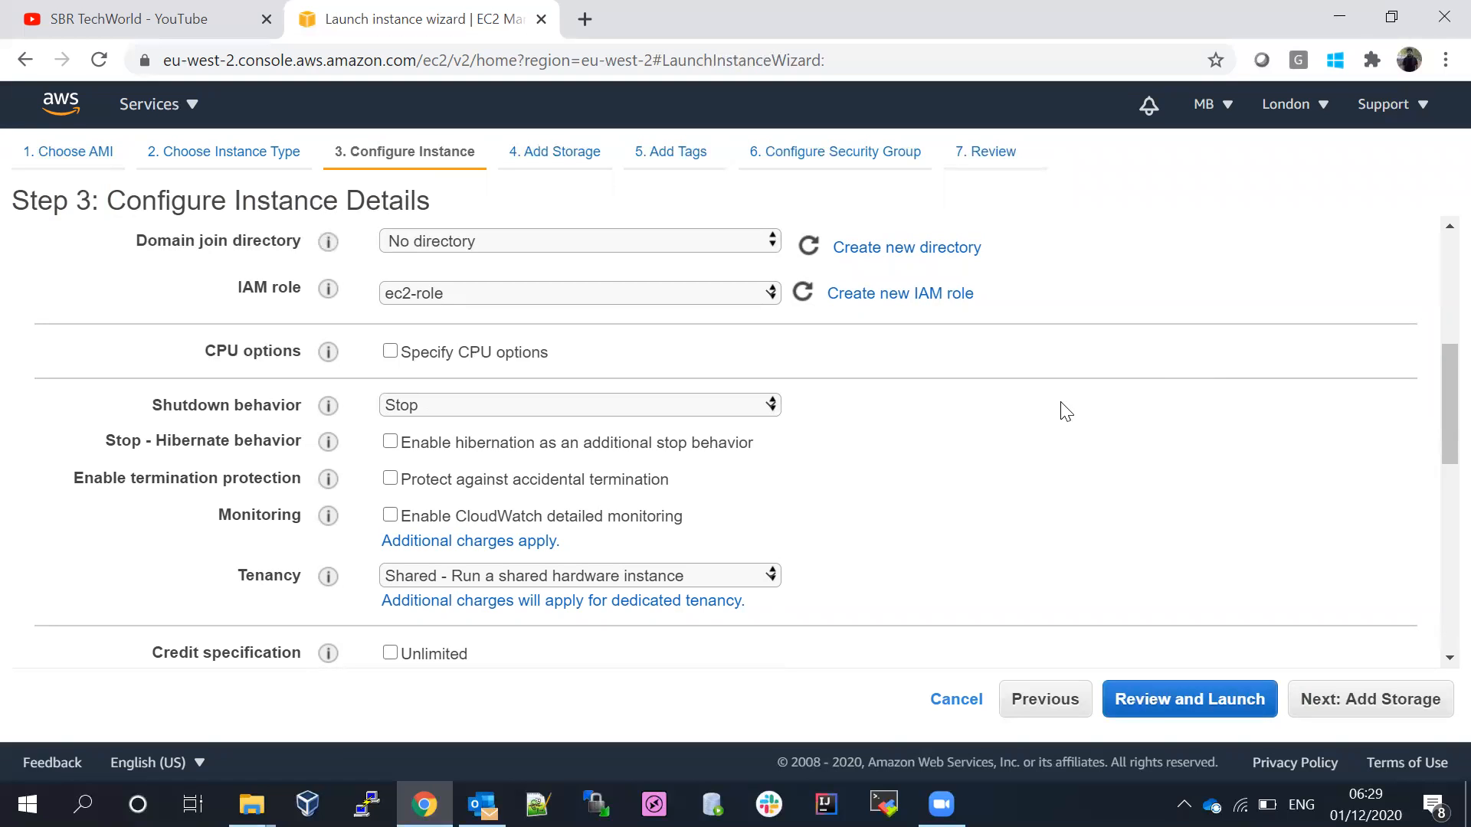
Step: Keep the default advanced details and continue to the storage settings
drag(1437, 357, 1439, 567)
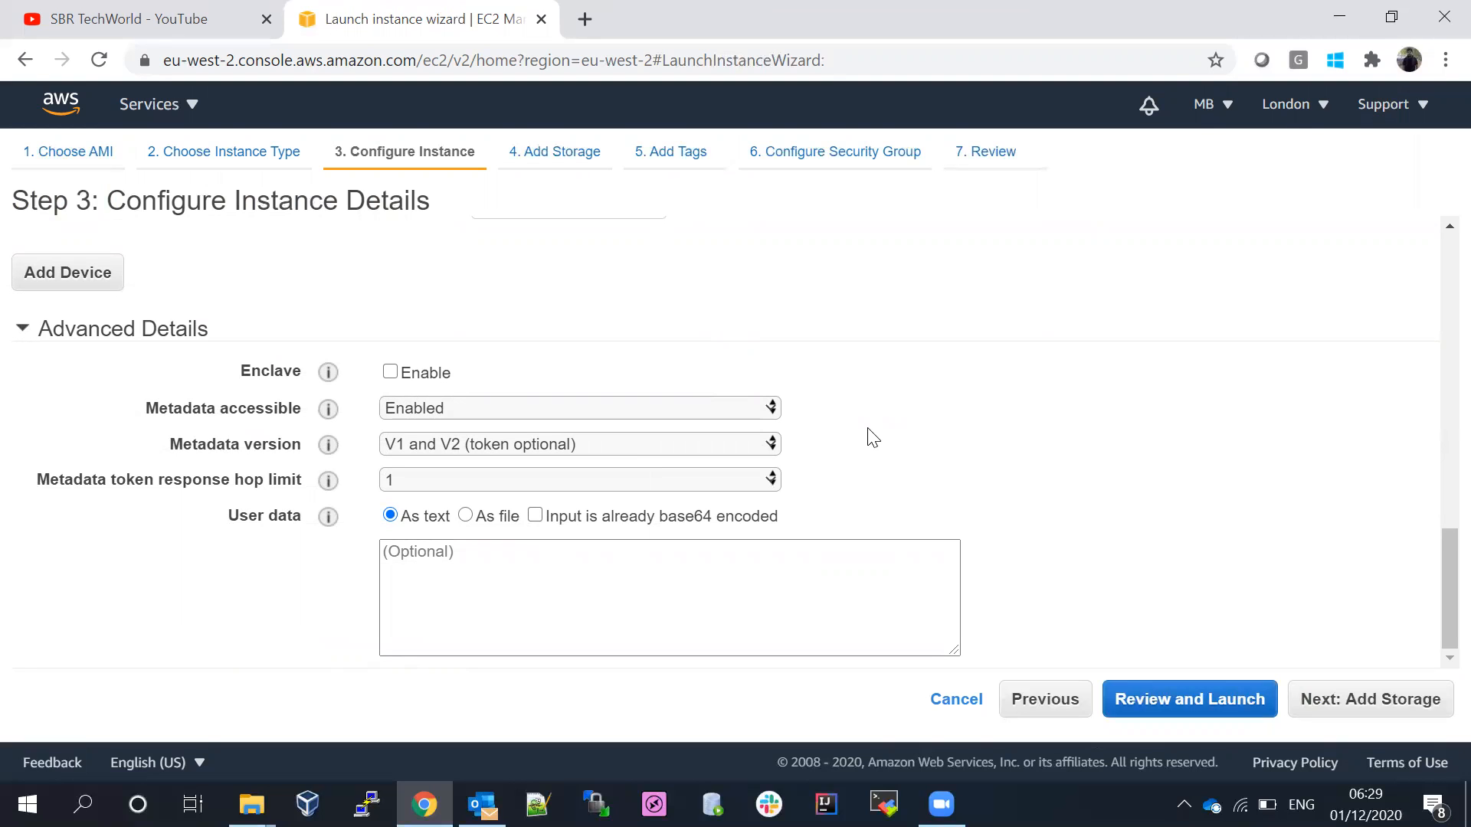
mouse_move(1445, 591)
mouse_down()
mouse_move(1442, 426)
mouse_move(1438, 613)
mouse_up()
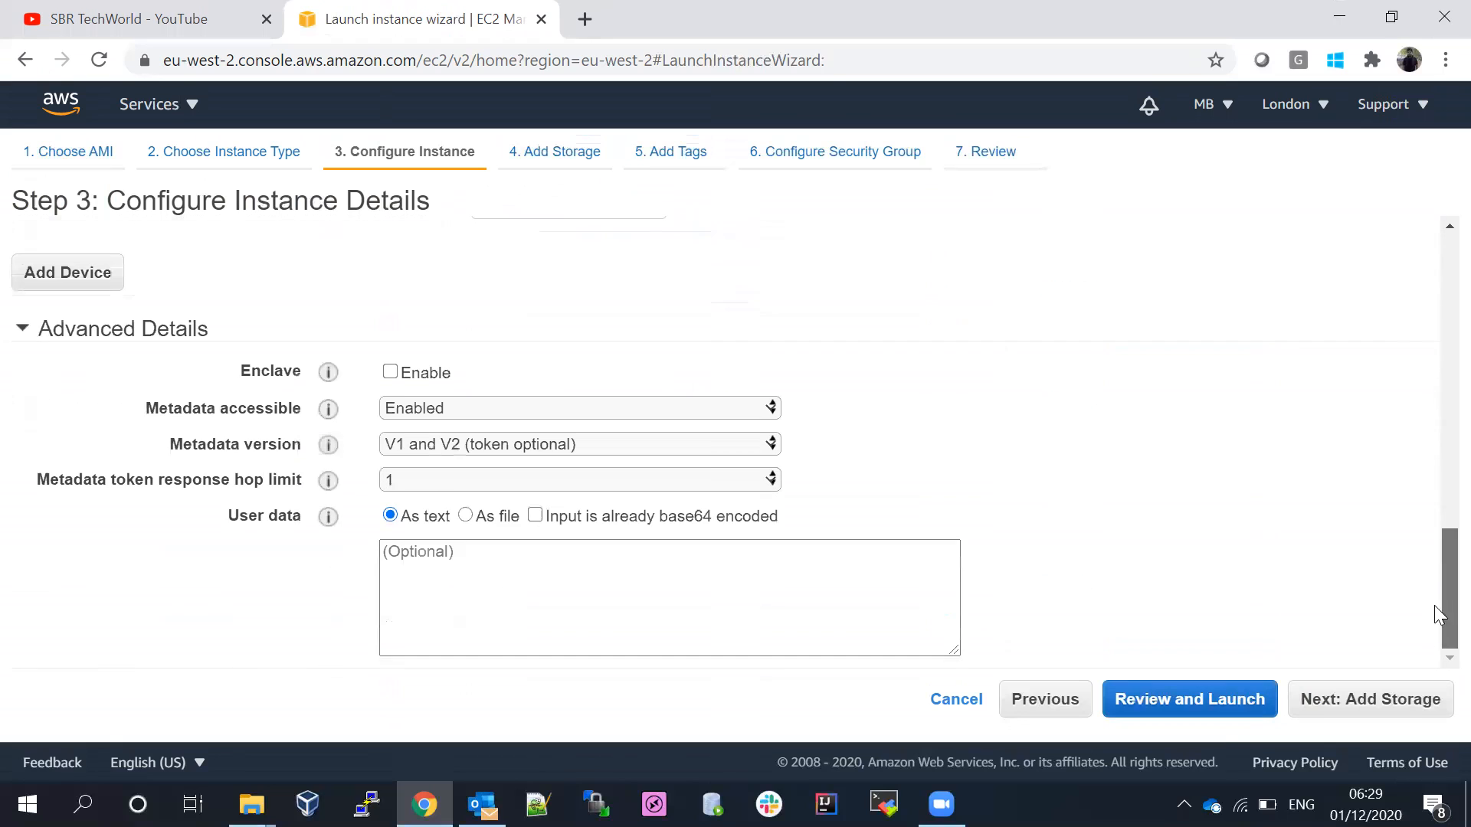
click(1395, 706)
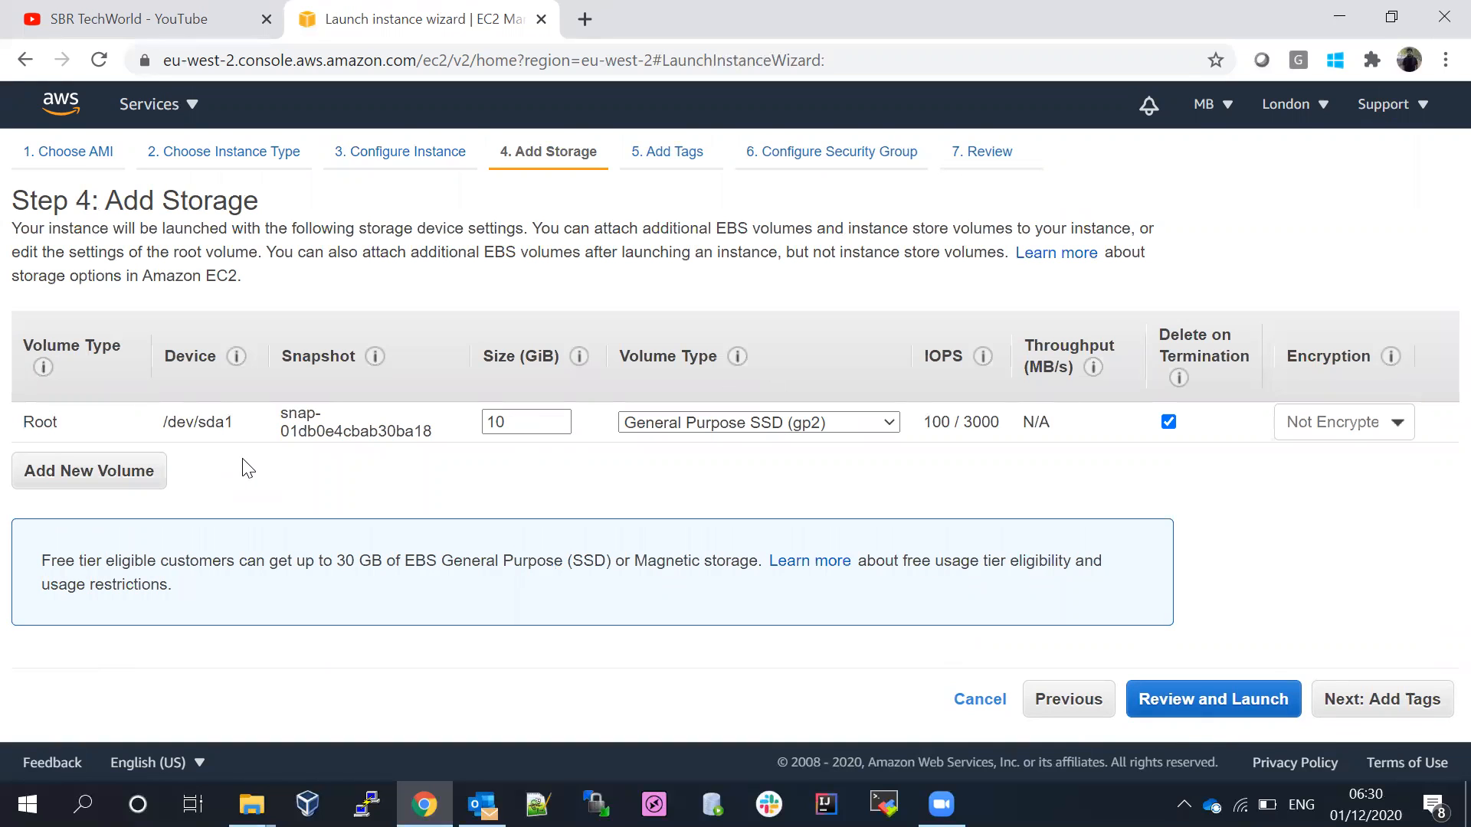
Step: Try an 8 GiB root volume and continue past the tags to the launch review
double_click(509, 423)
key(BackSpace)
text(8)
click(573, 475)
double_click(517, 420)
click(1363, 709)
click(1128, 703)
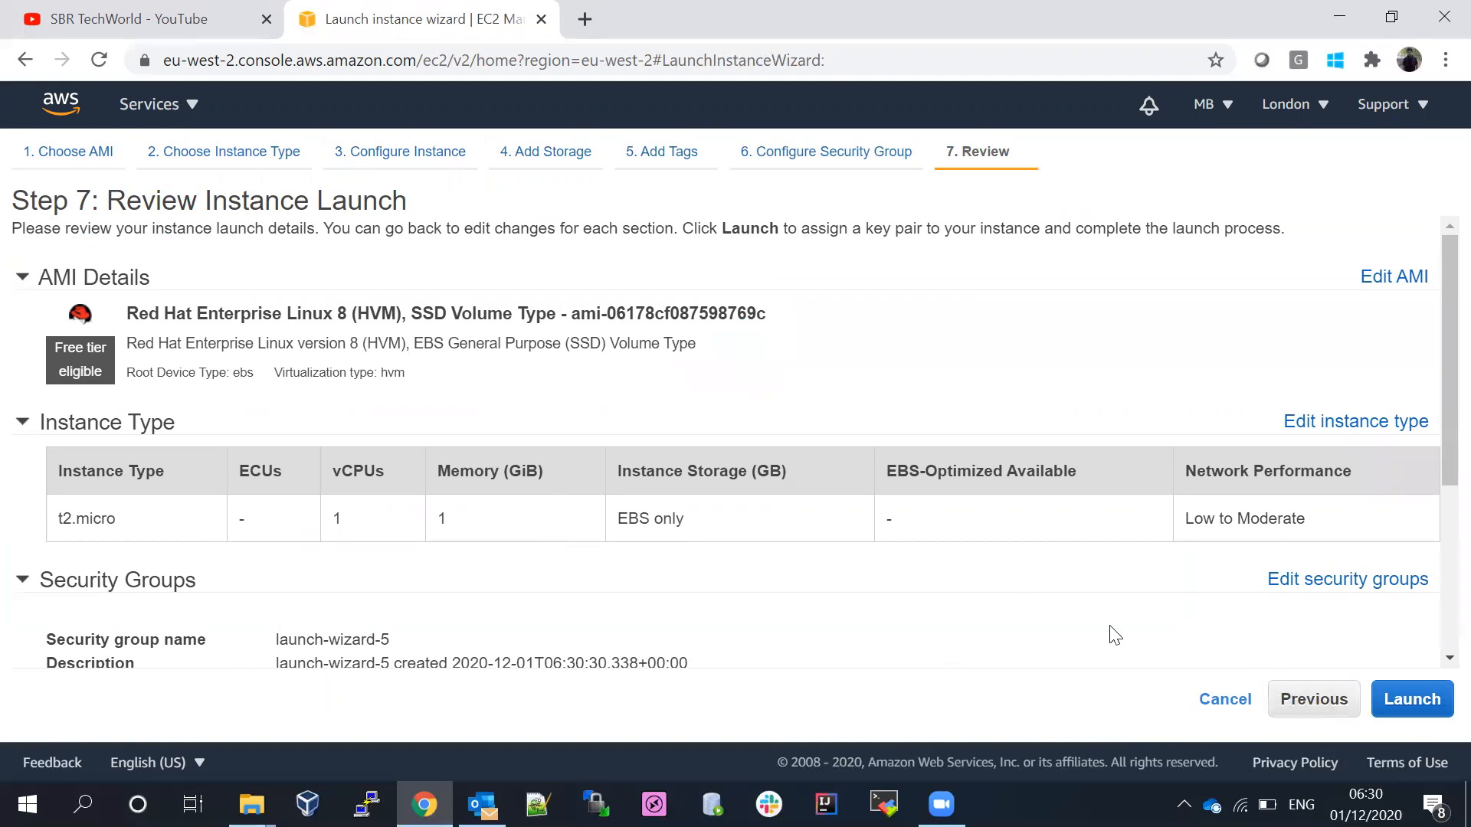
Step: Go back from the launch review to the storage settings and set the root volume size to 10 GiB
click(1304, 700)
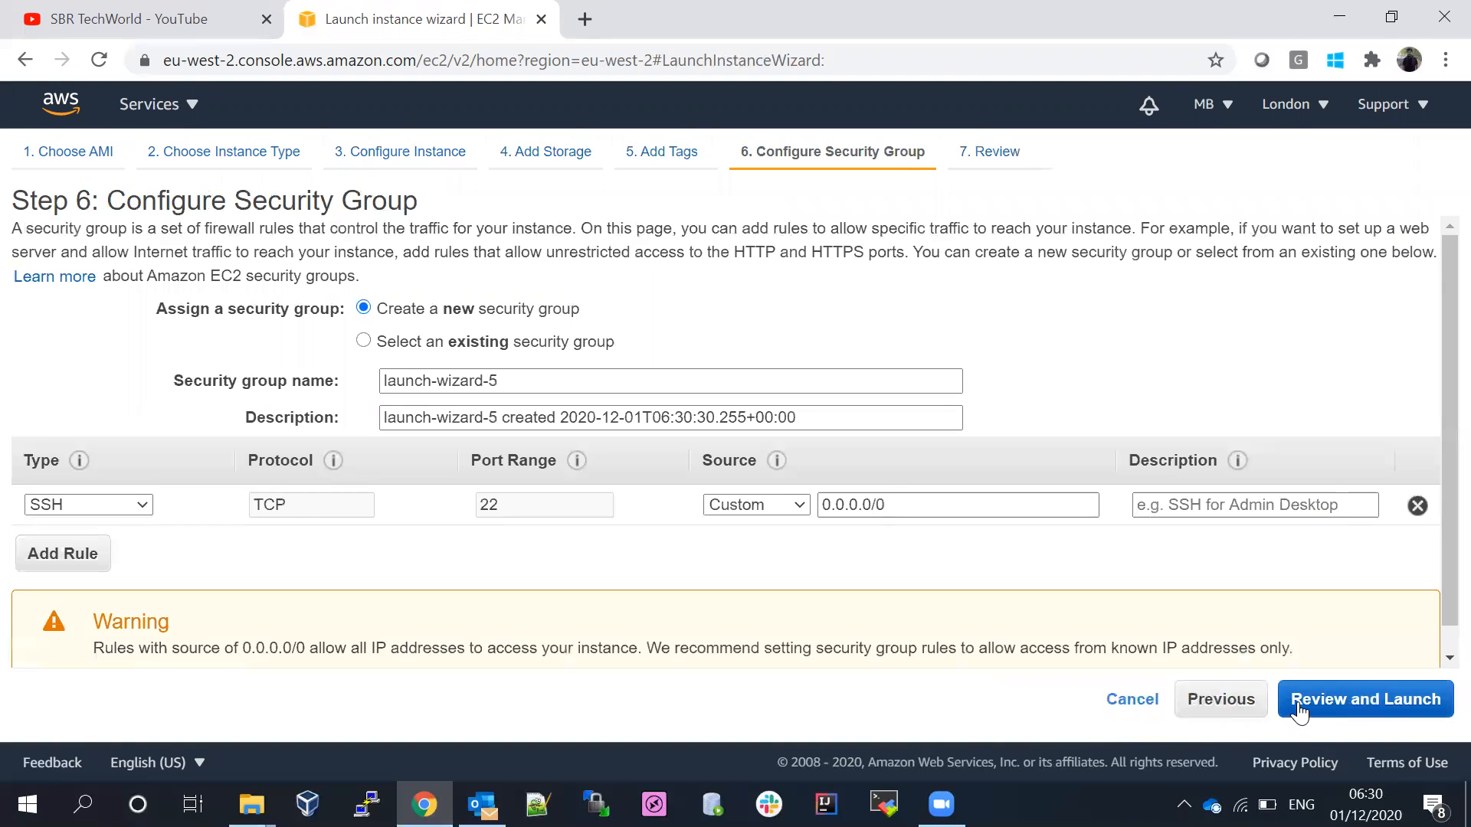
click(1188, 697)
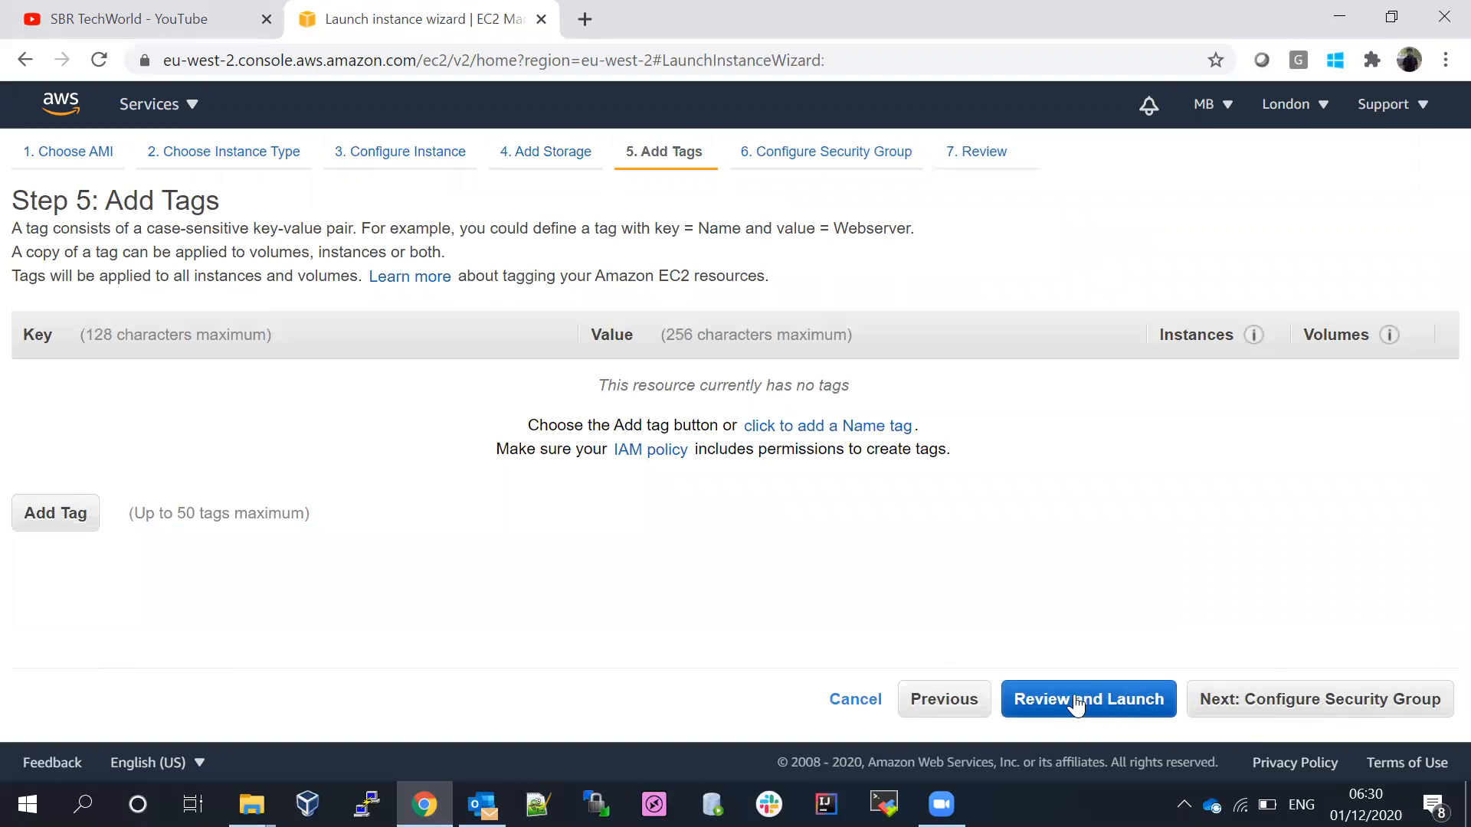
click(943, 699)
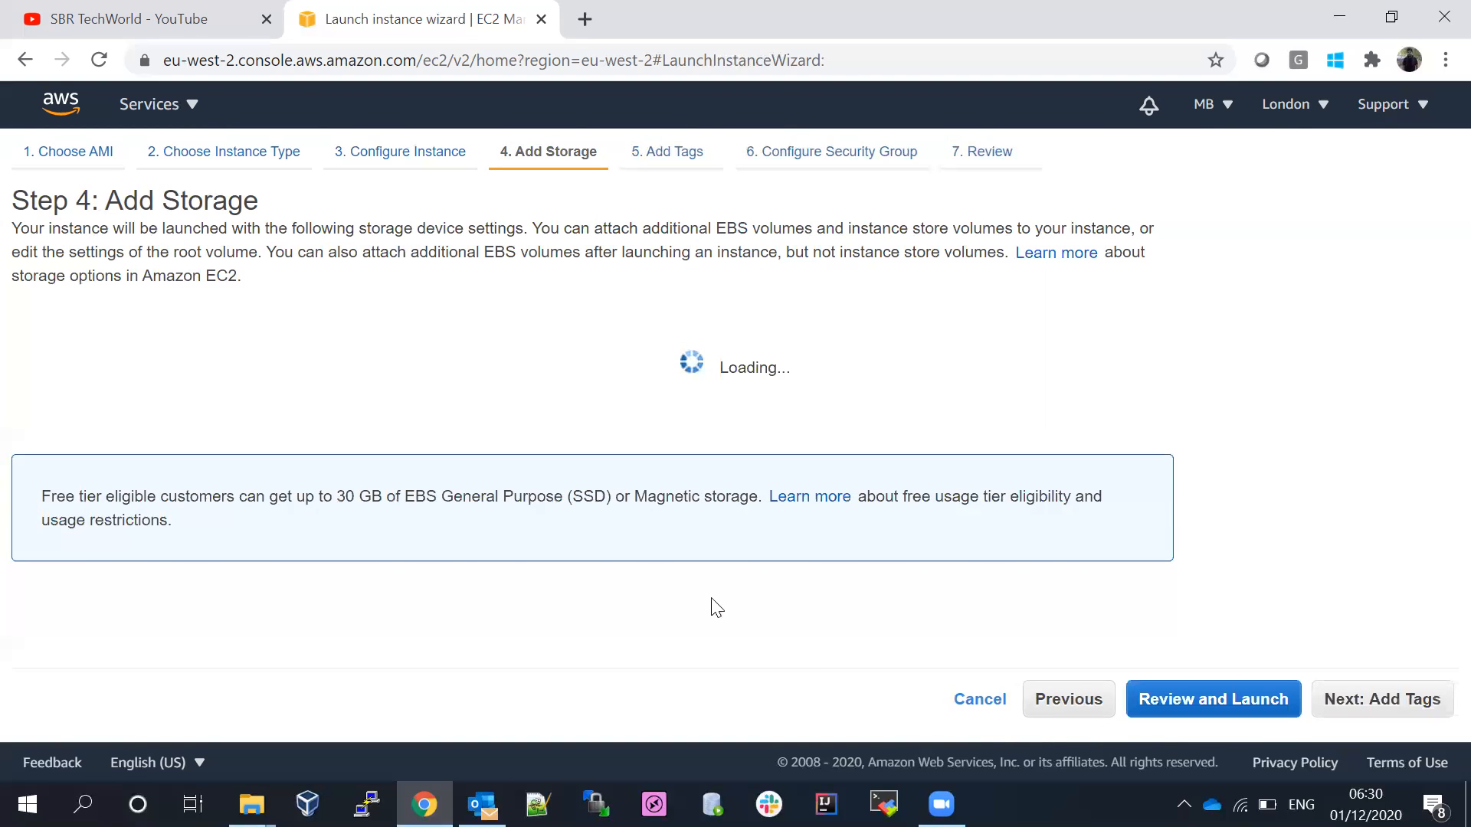
double_click(499, 420)
text(10)
click(495, 495)
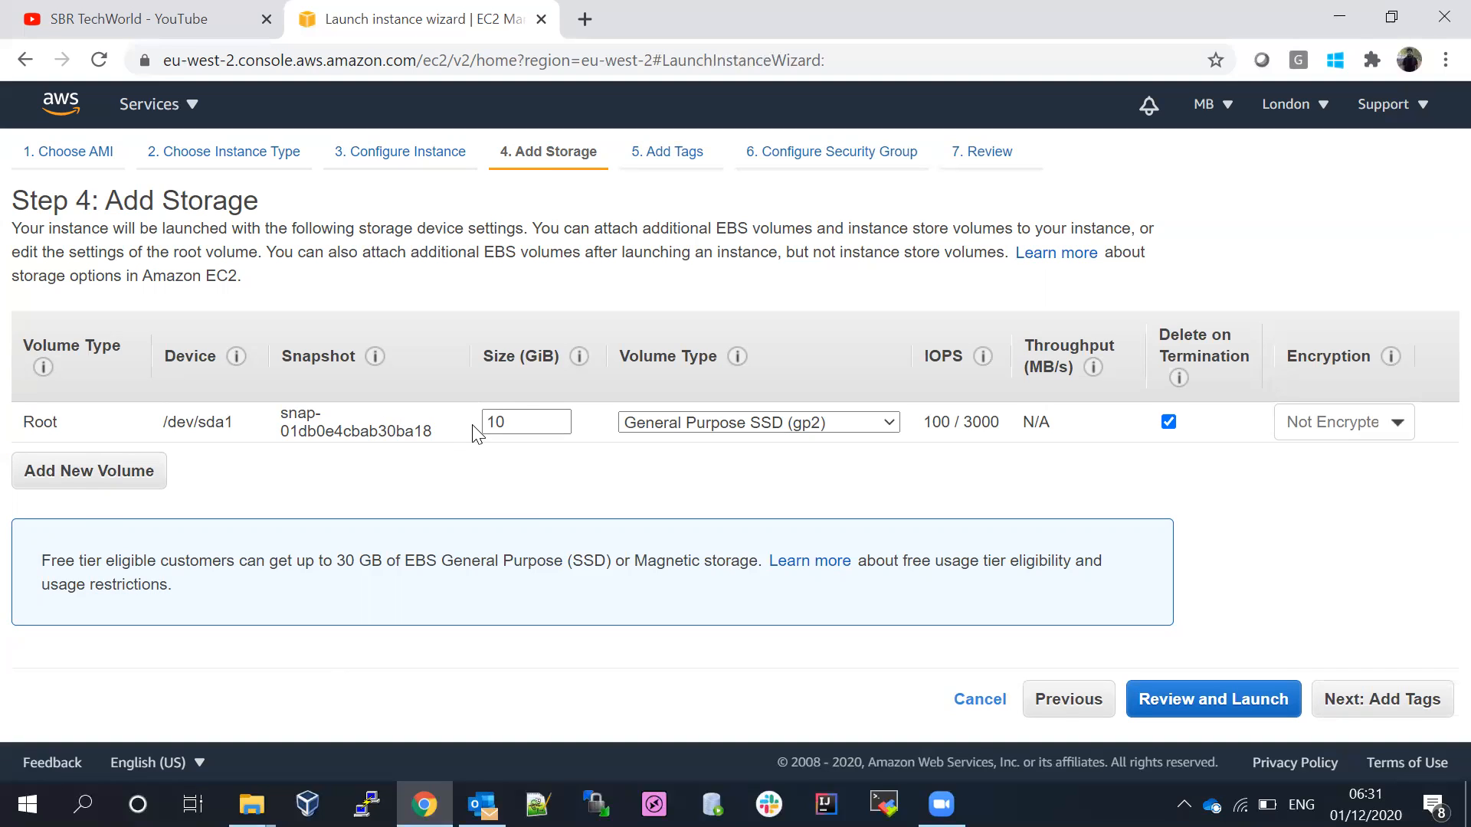
Step: Add a second EBS volume on /dev/sdb with a size of 100 GiB and remove it again
click(115, 470)
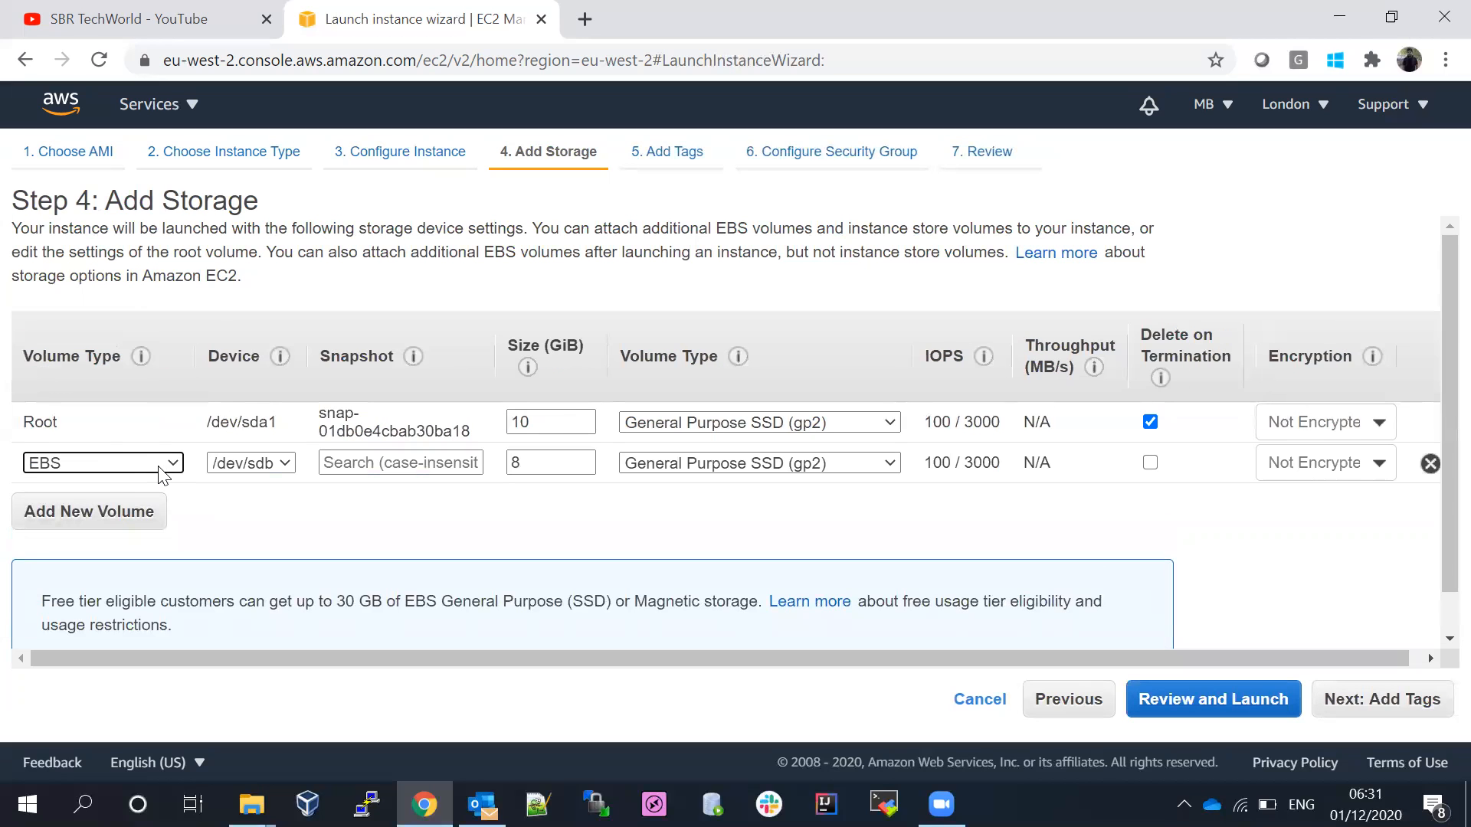
double_click(566, 469)
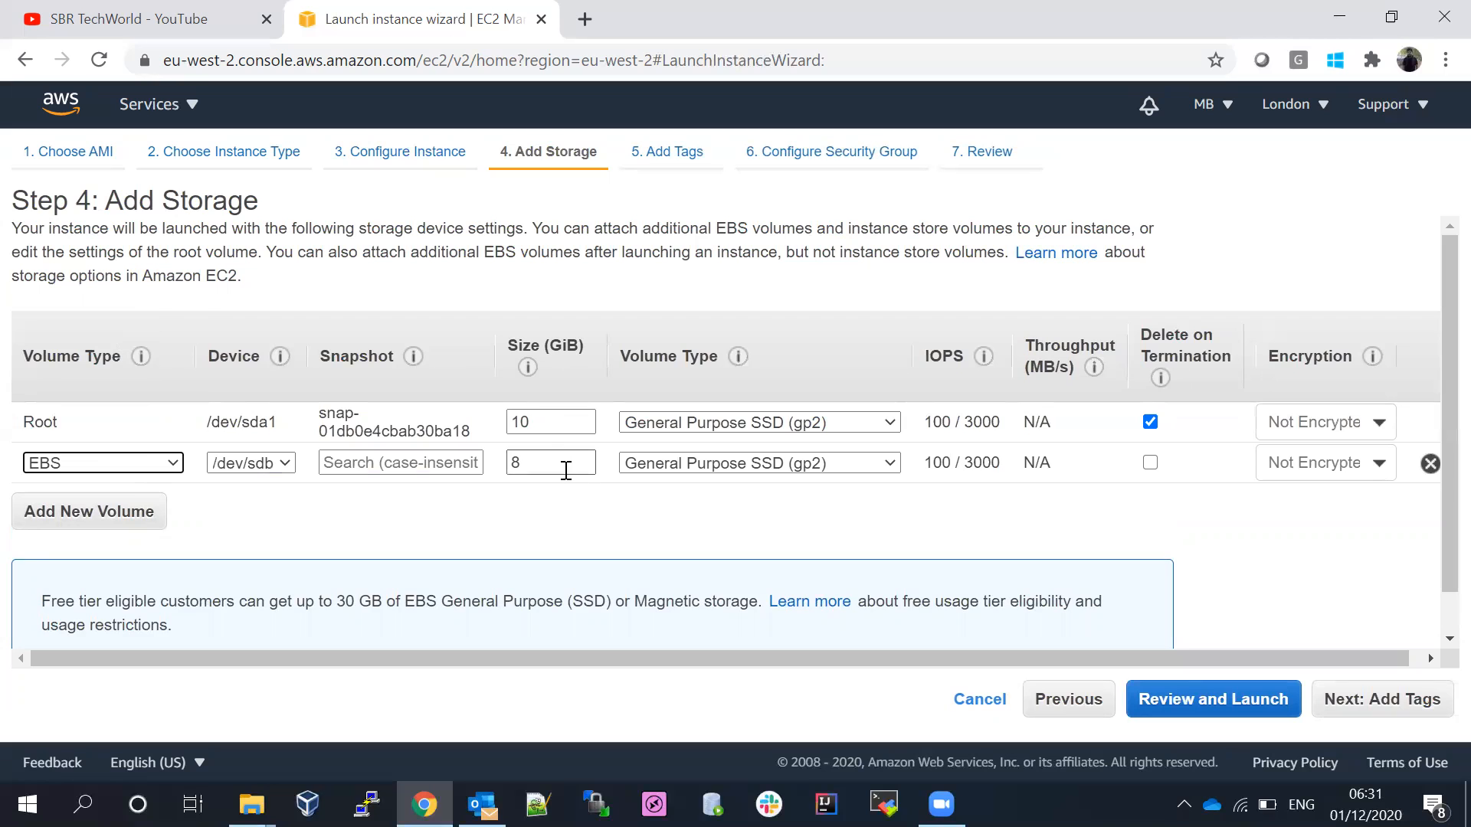
click(383, 461)
text(100)
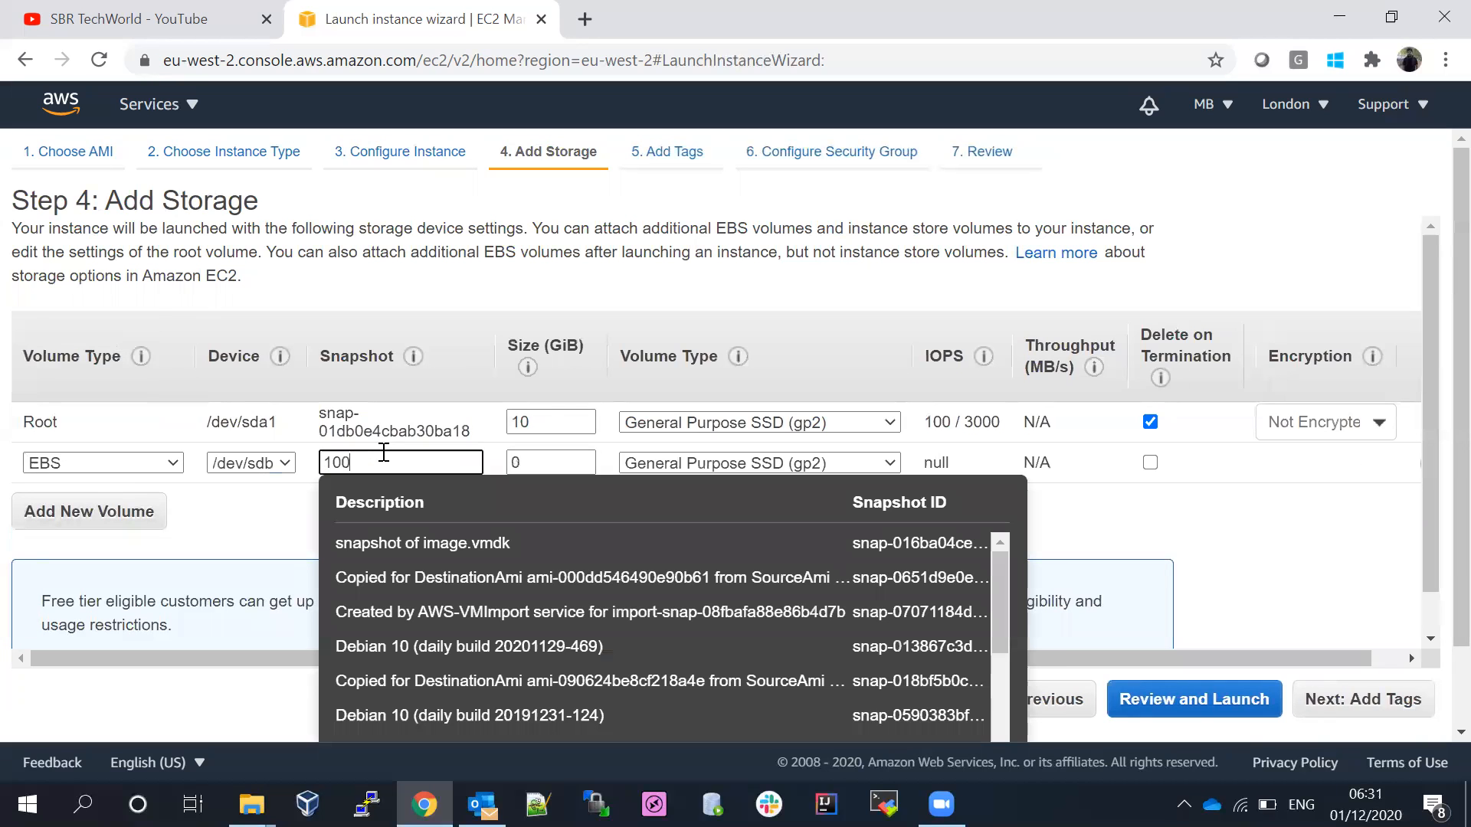
key(BackSpace)
key(BackSpace)
key(BackSpace)
click(253, 499)
double_click(535, 462)
text(00)
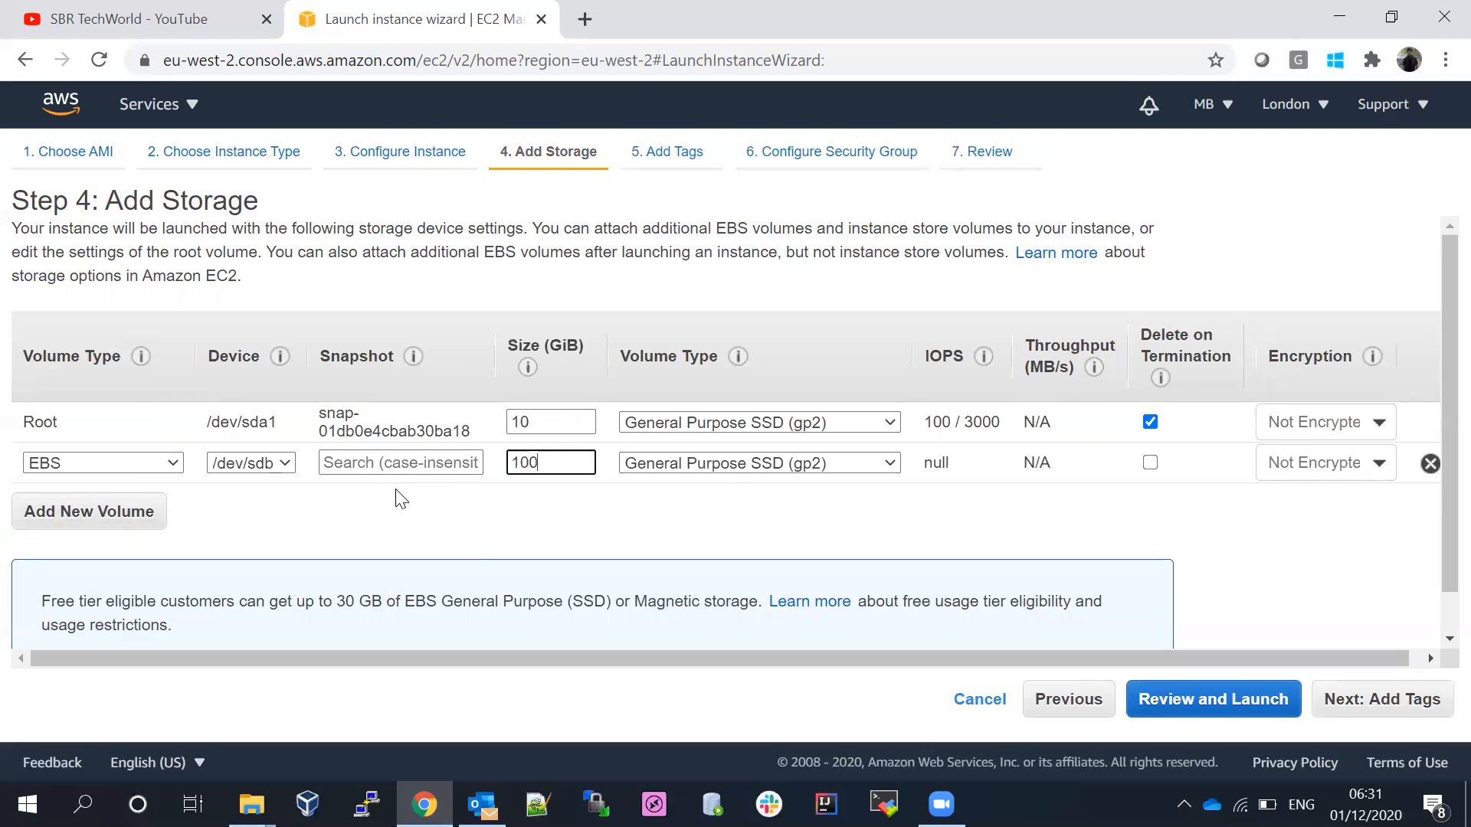
click(479, 542)
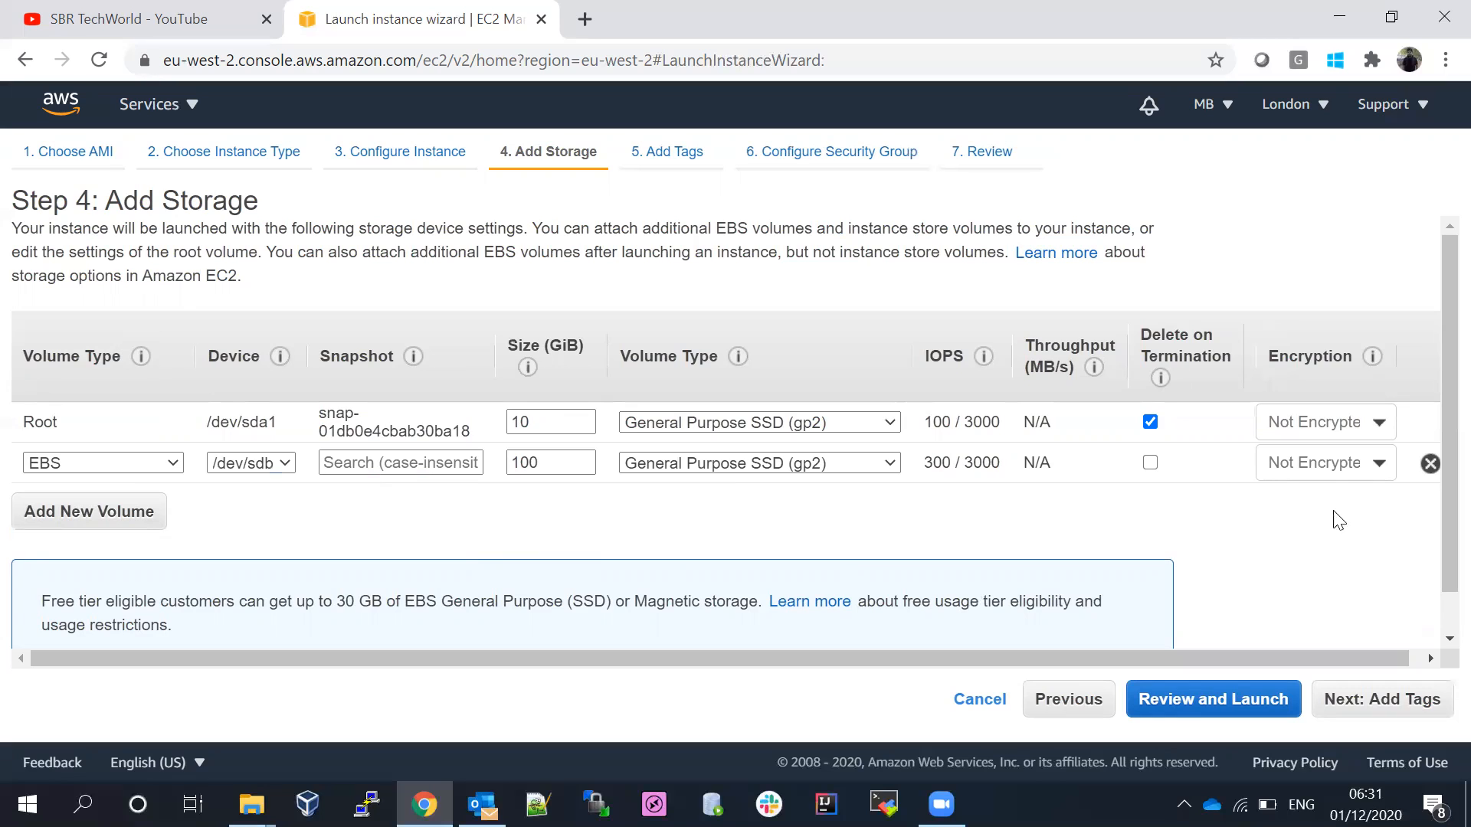
click(1429, 464)
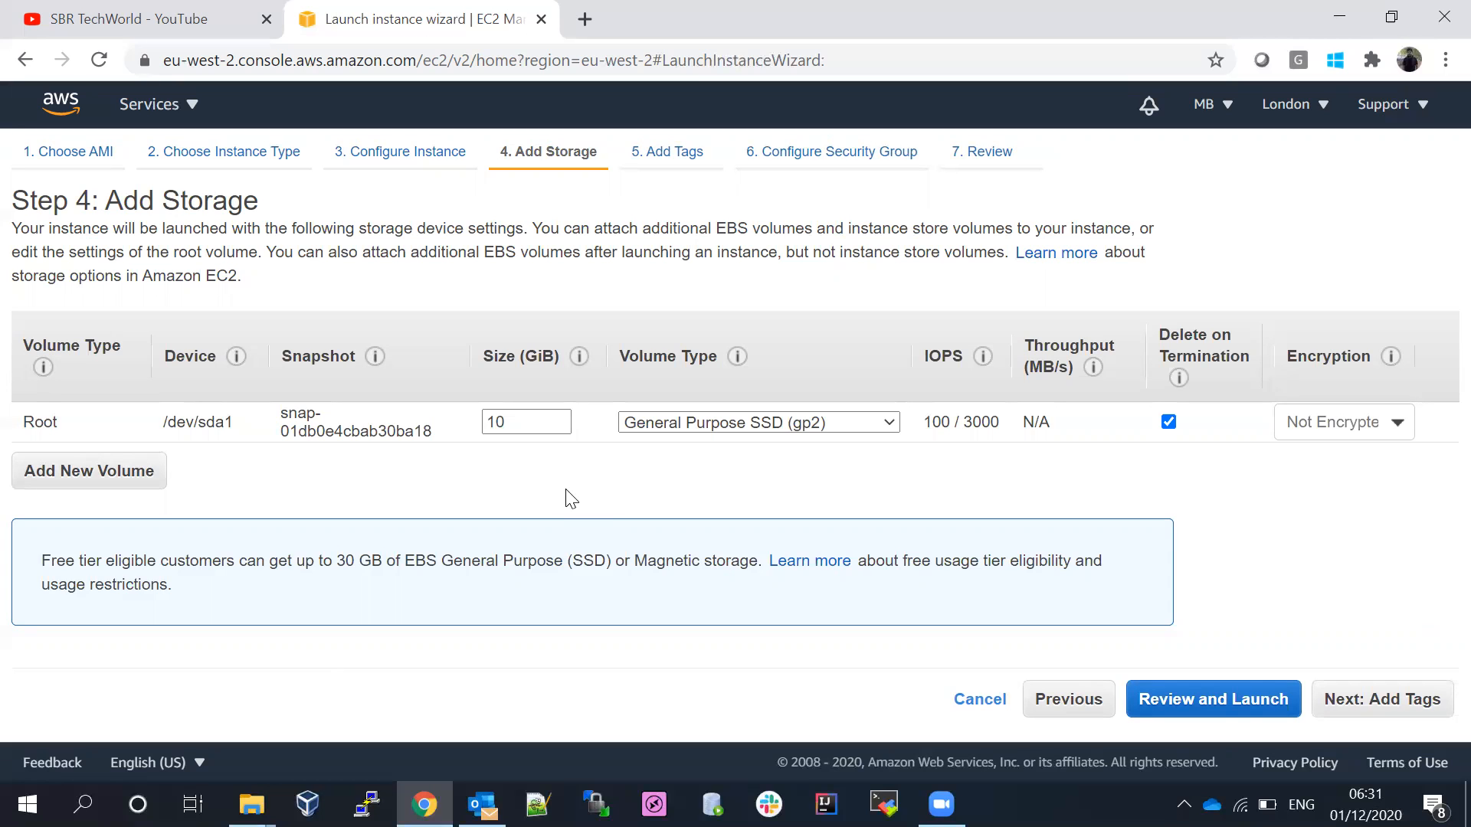
Step: Continue to the tags and add one with the key environment and the value Dev-tomcat
click(1364, 703)
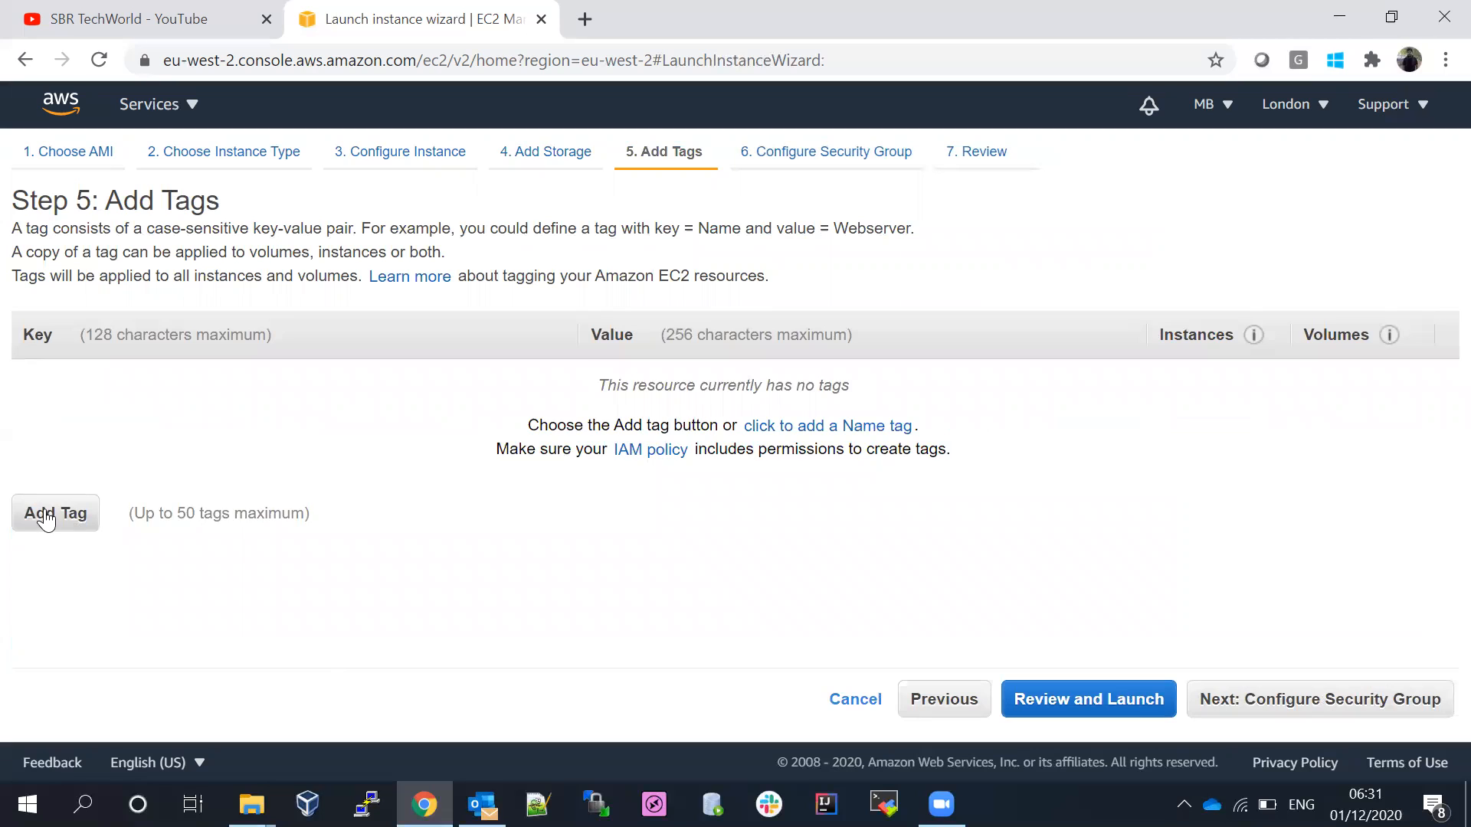
click(45, 520)
click(170, 391)
text(environment)
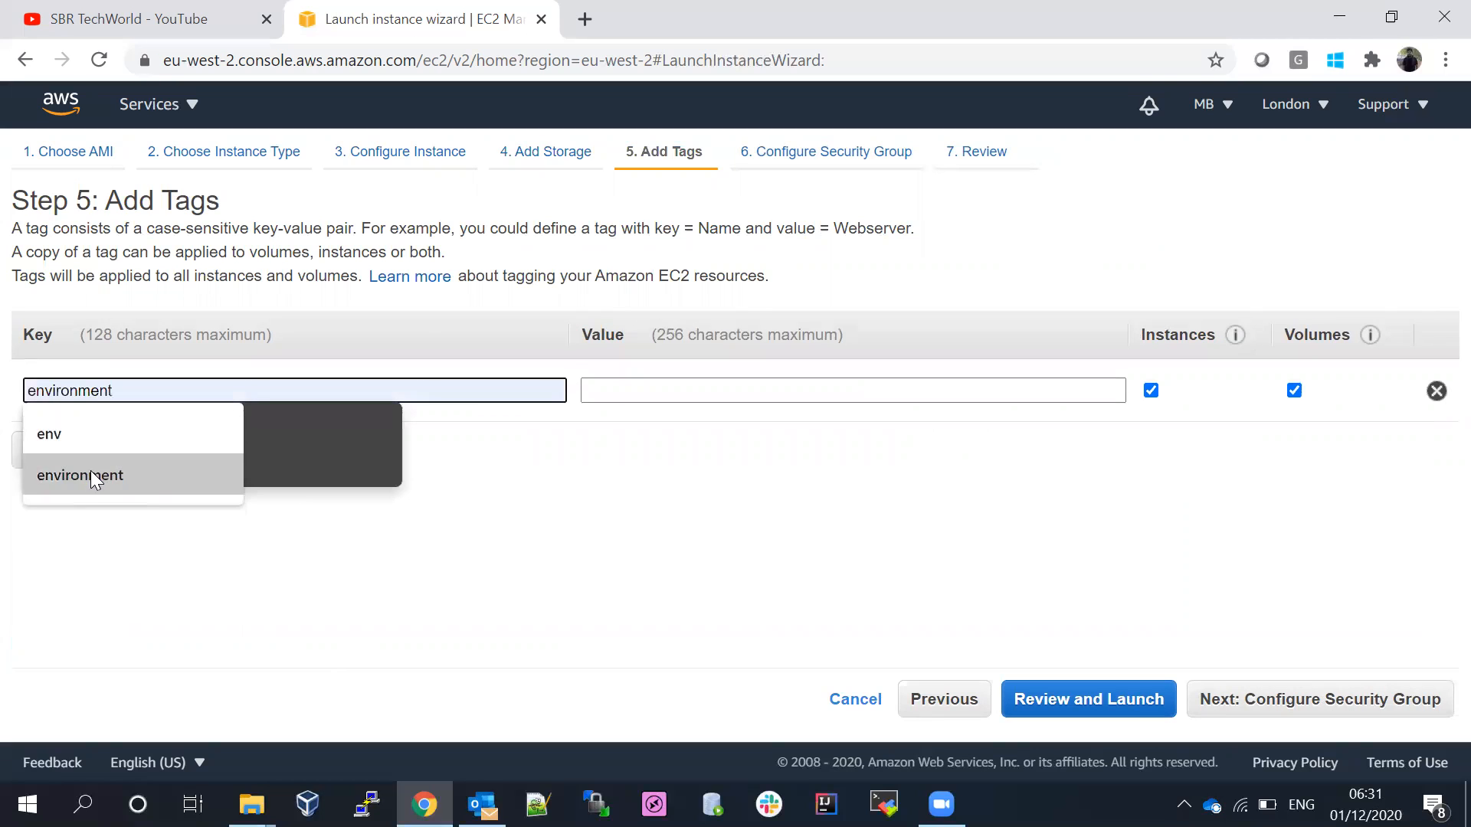
click(92, 475)
click(658, 389)
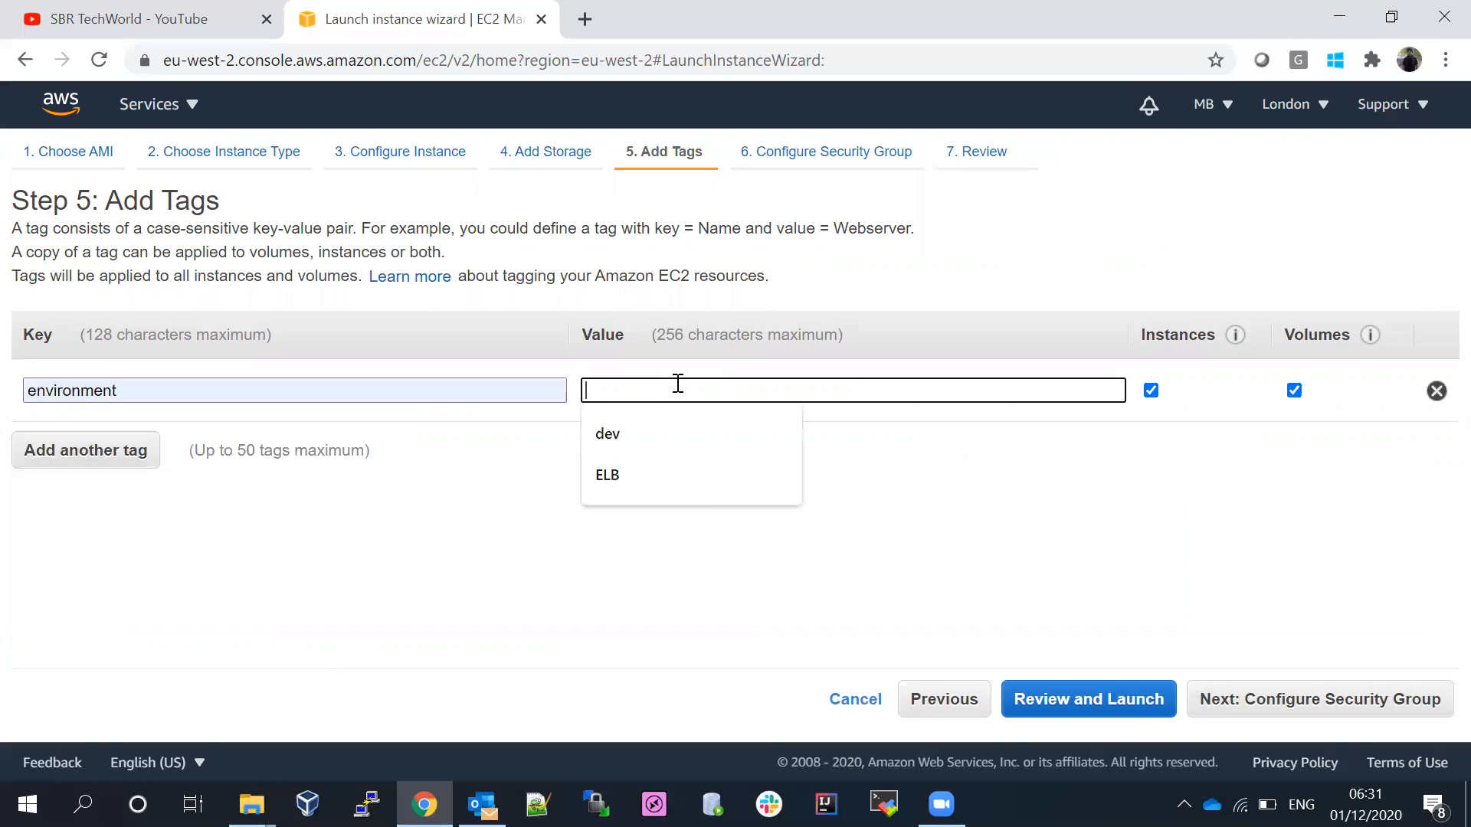
text(Dev)
click(465, 453)
click(718, 392)
text(-tomcat)
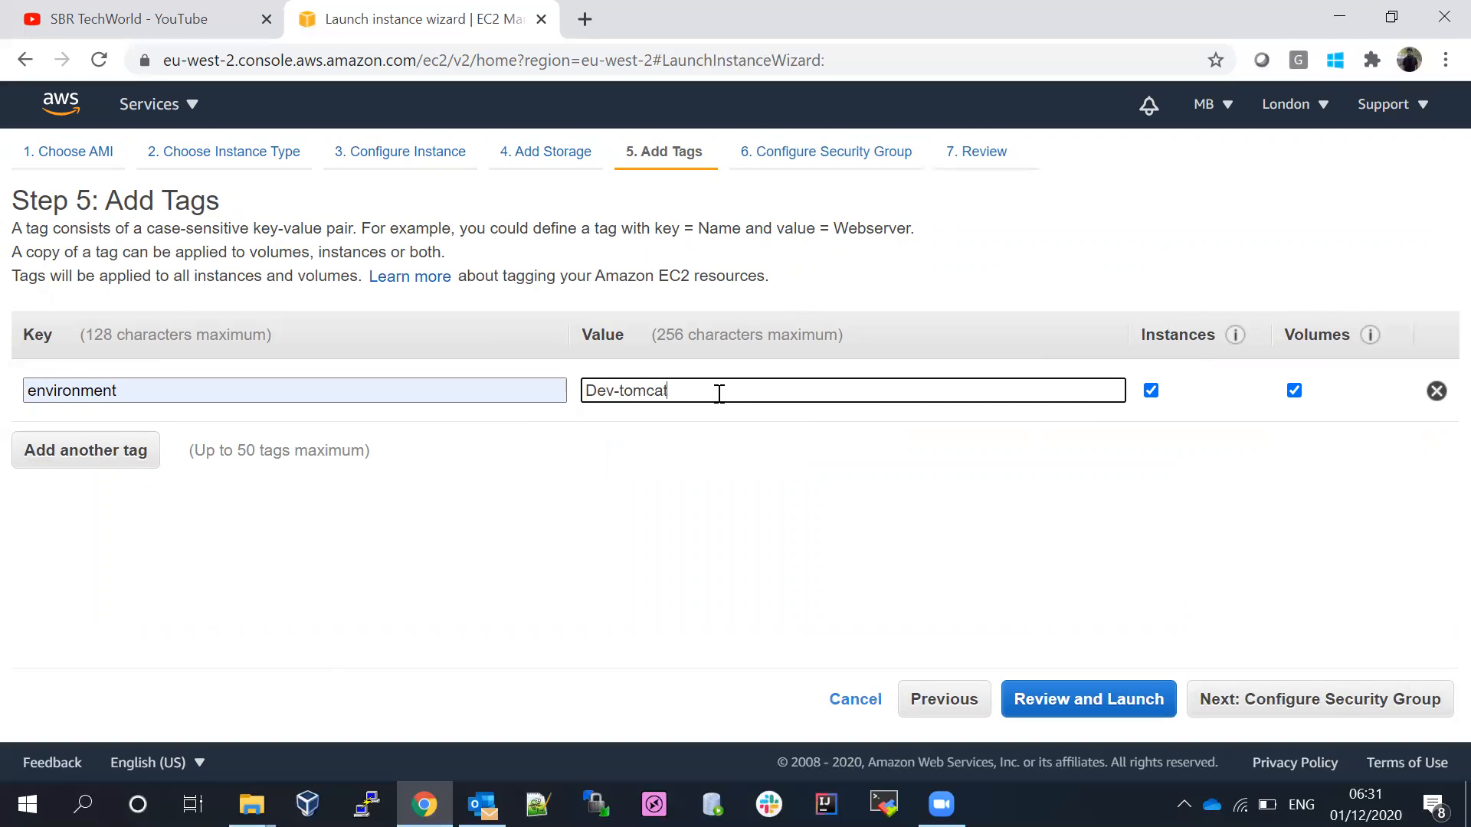
click(717, 523)
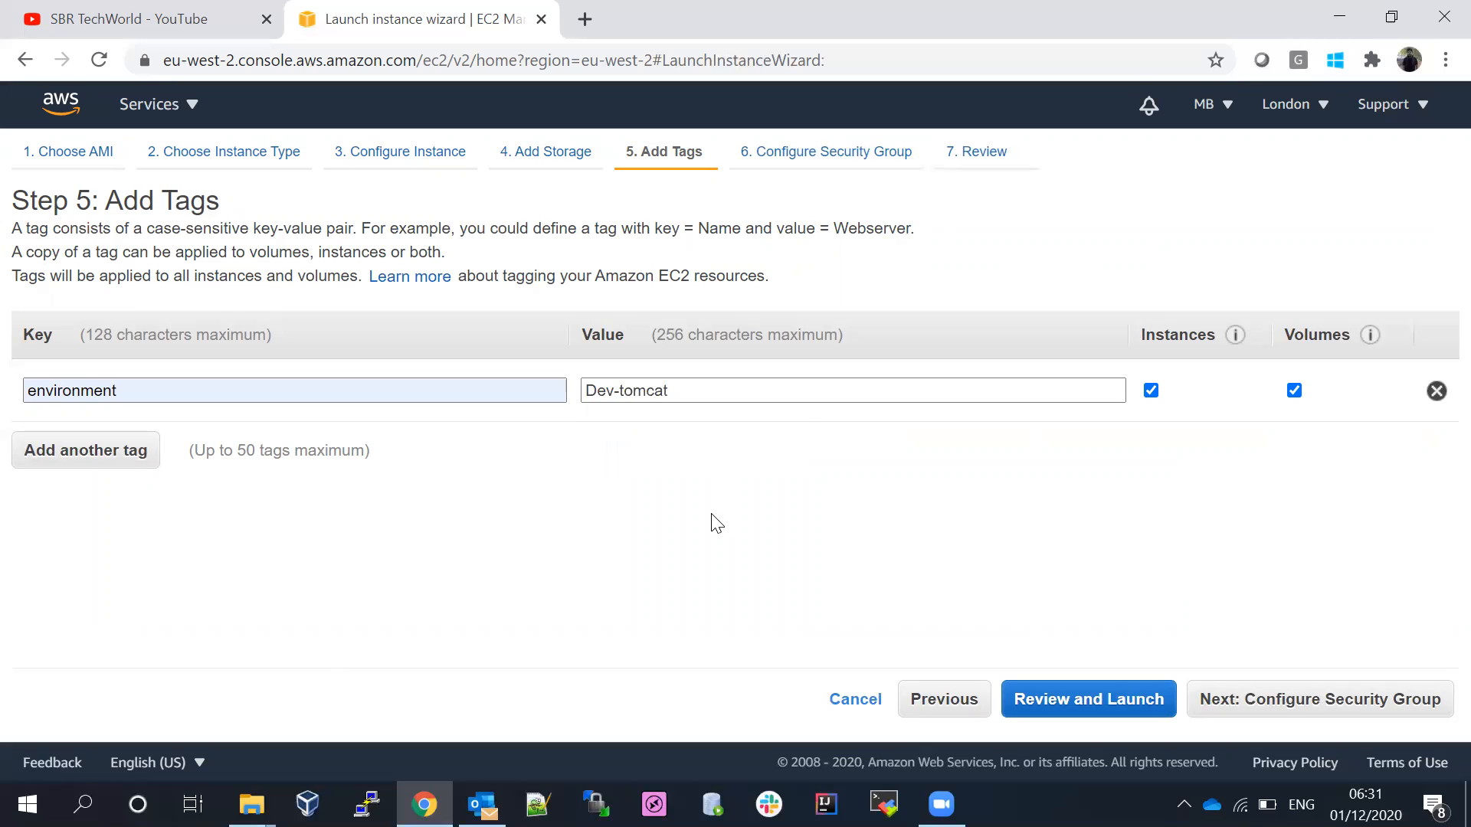
Step: Add a second tag with the key apps and the value tomcat
click(106, 451)
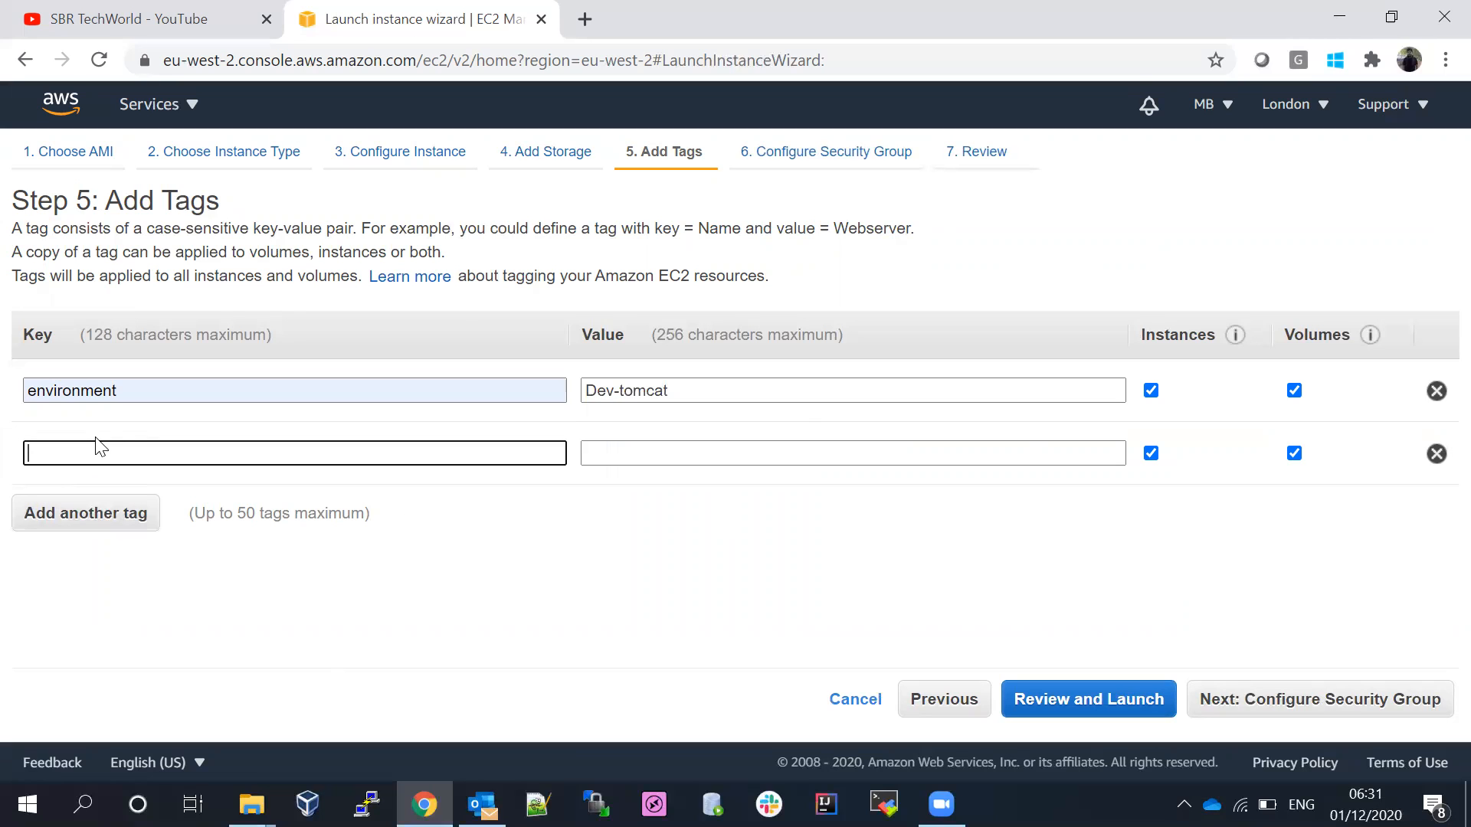
text(apps)
click(331, 521)
click(623, 459)
text(tomcat)
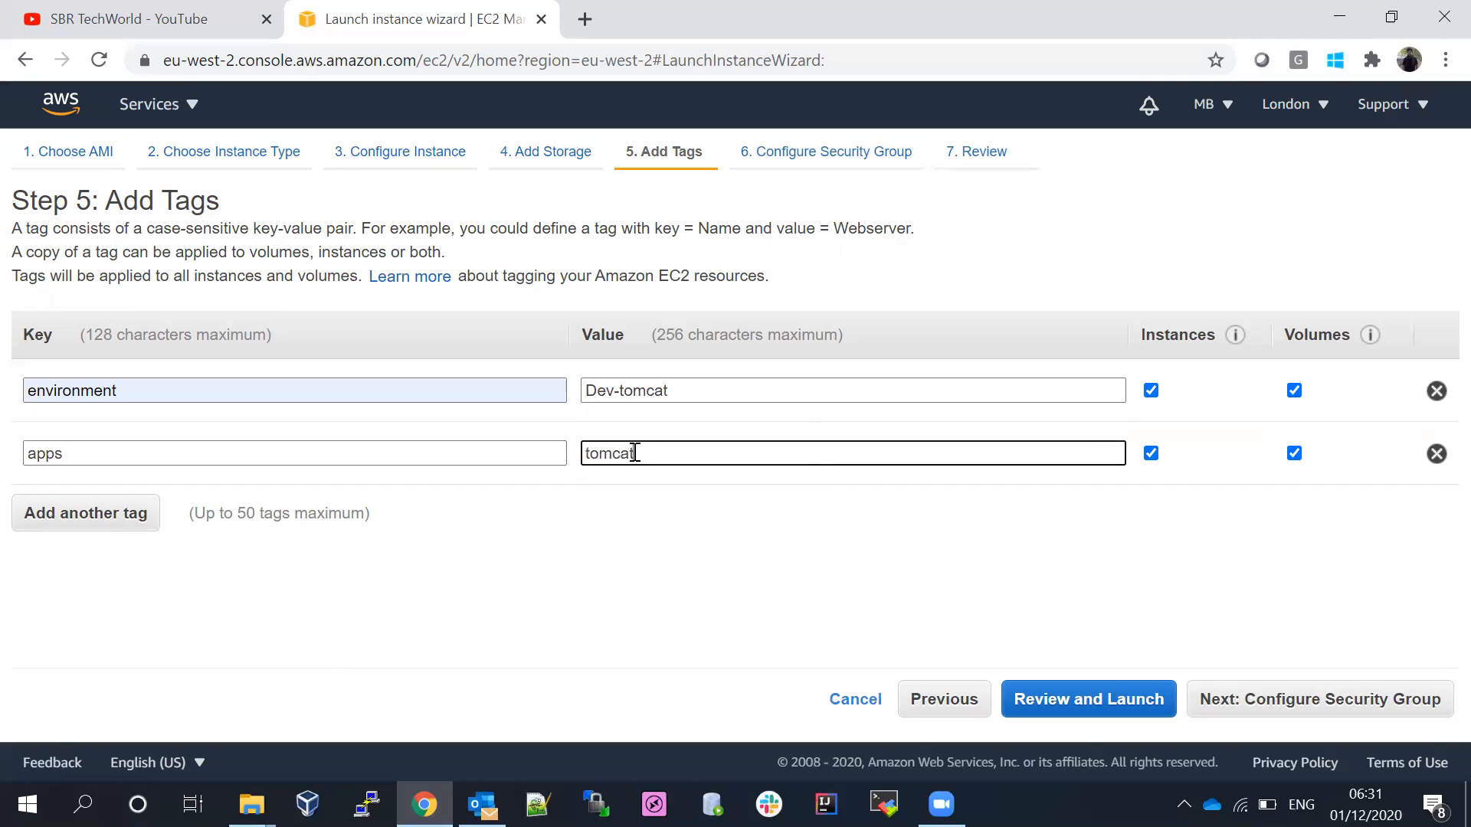
Step: Shorten the value of the environment tag to Dev
drag(614, 389, 735, 391)
key(BackSpace)
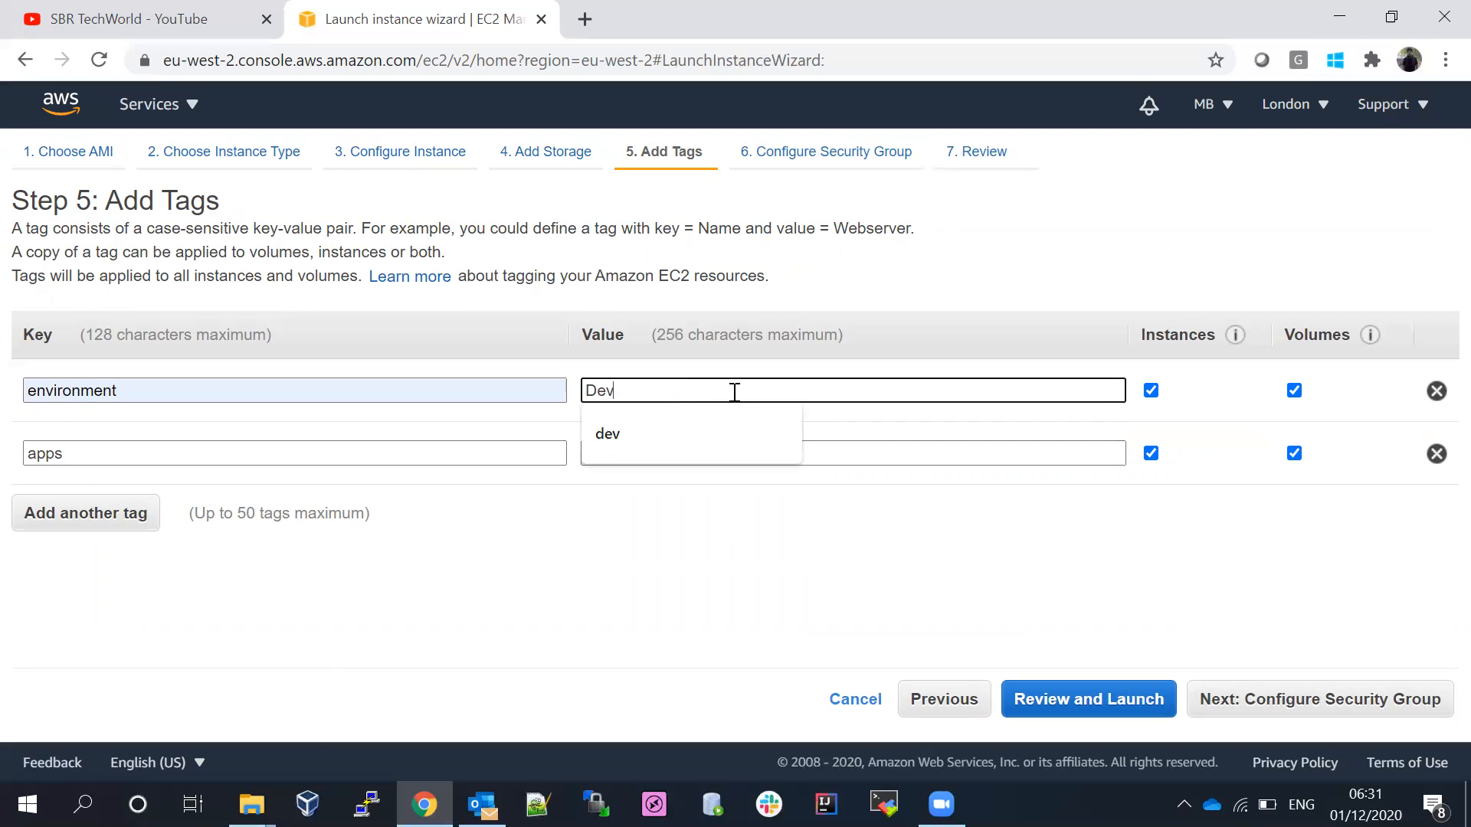
click(771, 544)
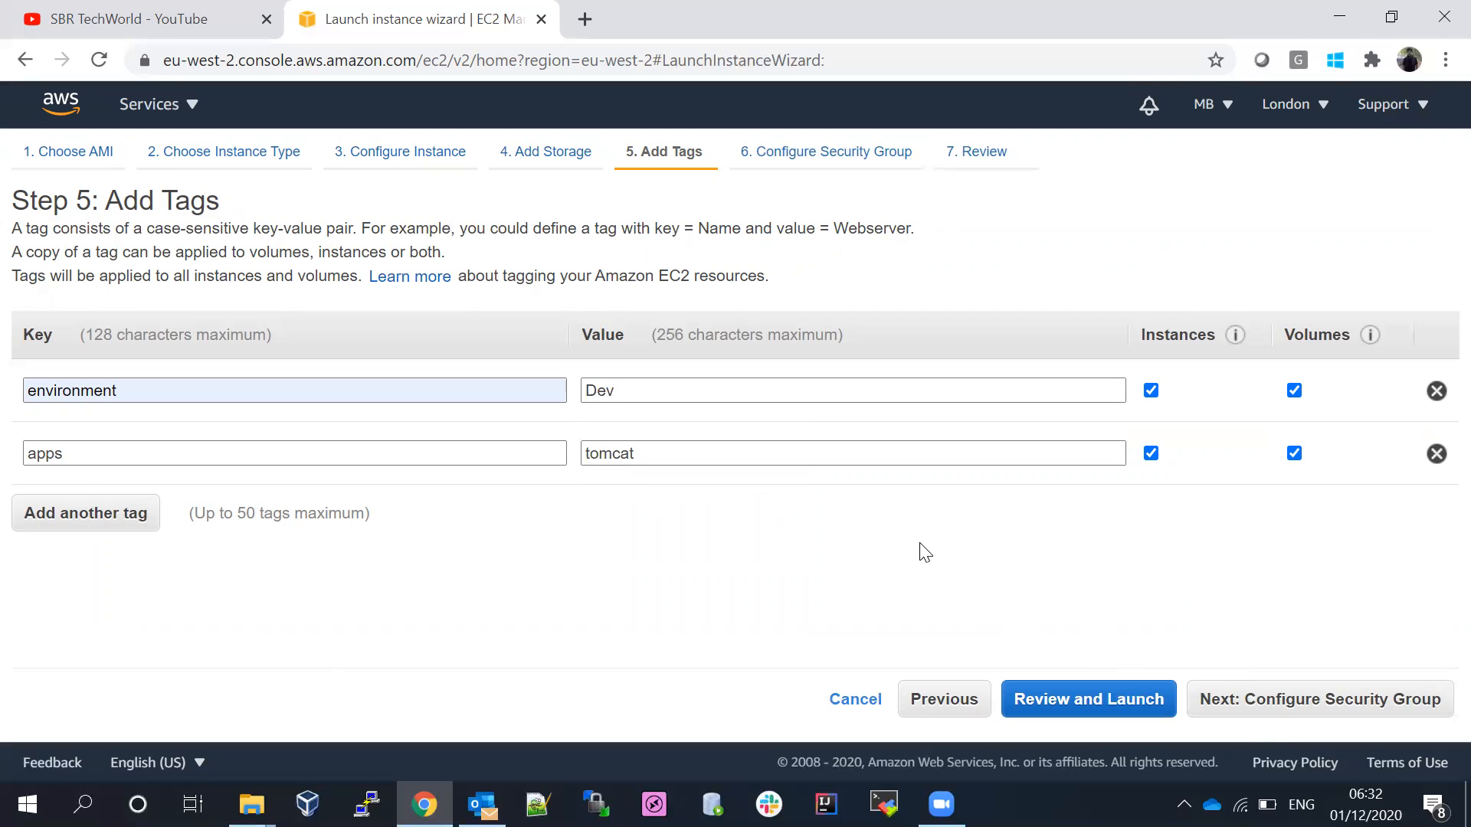
Step: Extend the value of the apps tag to tomcat-web
click(689, 456)
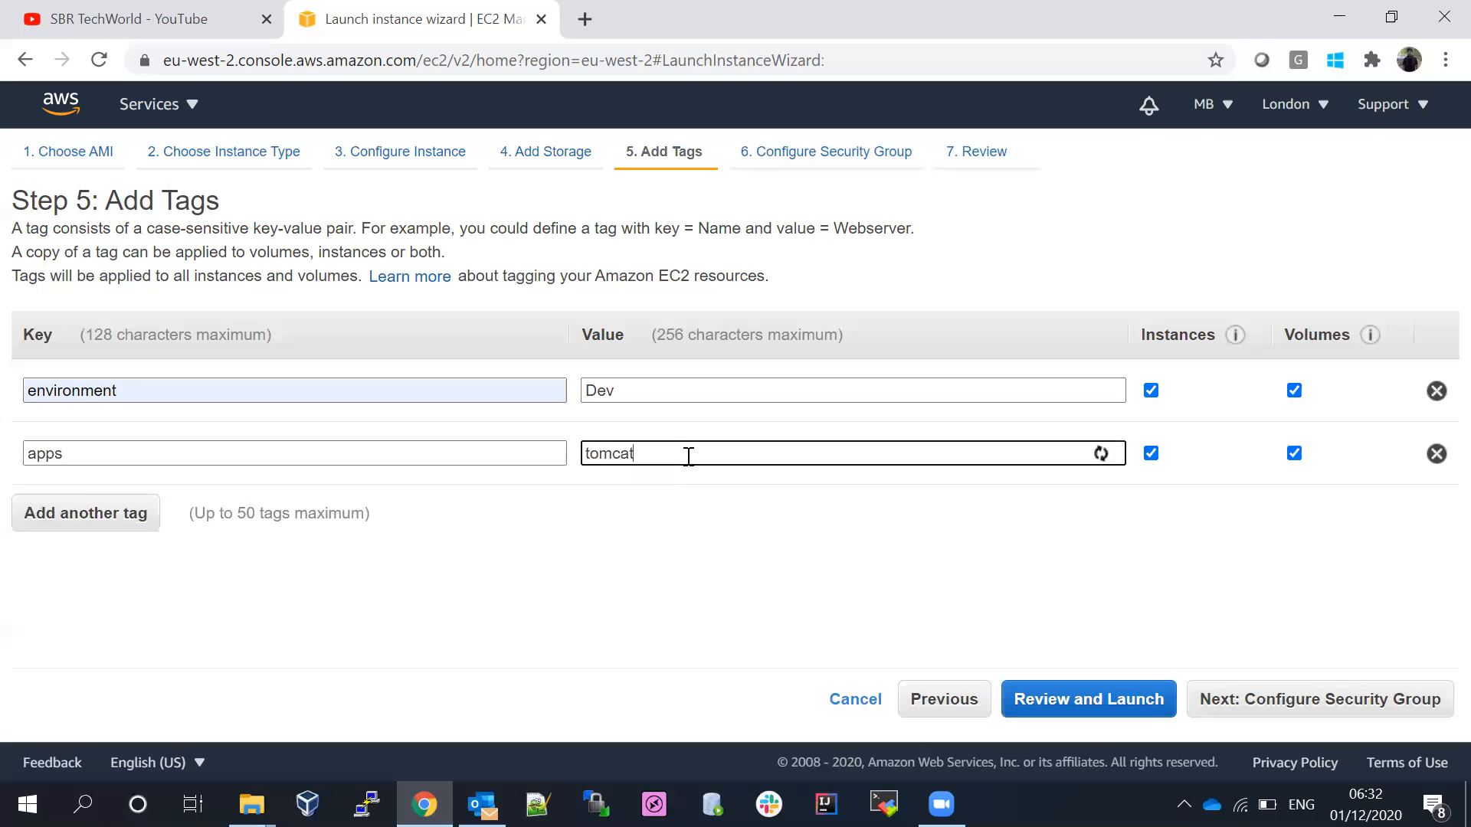
text(-web)
click(750, 577)
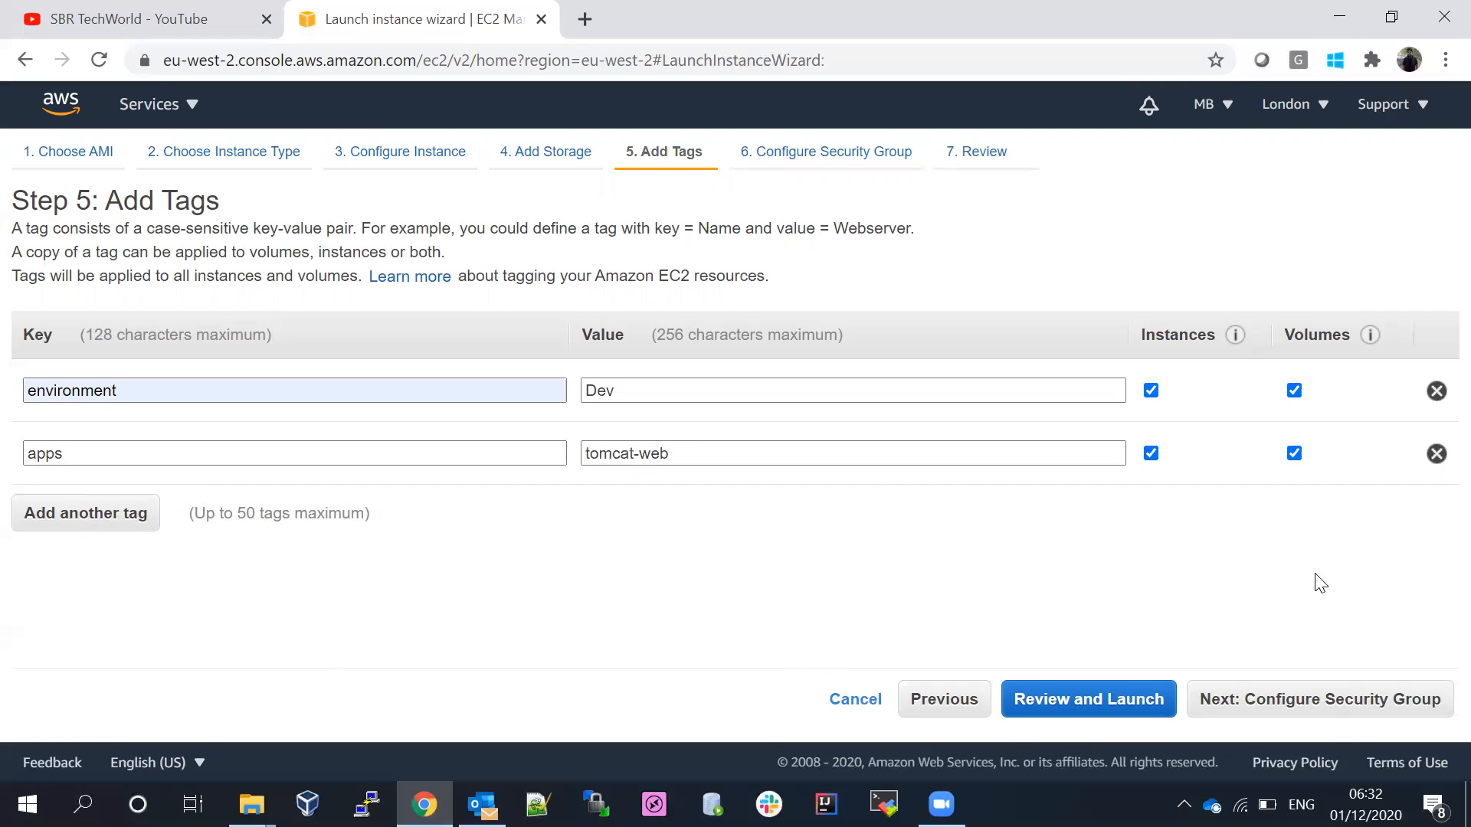
Step: Continue to the security group configuration, assign the existing default VPC security group and check its inbound rules
click(1312, 717)
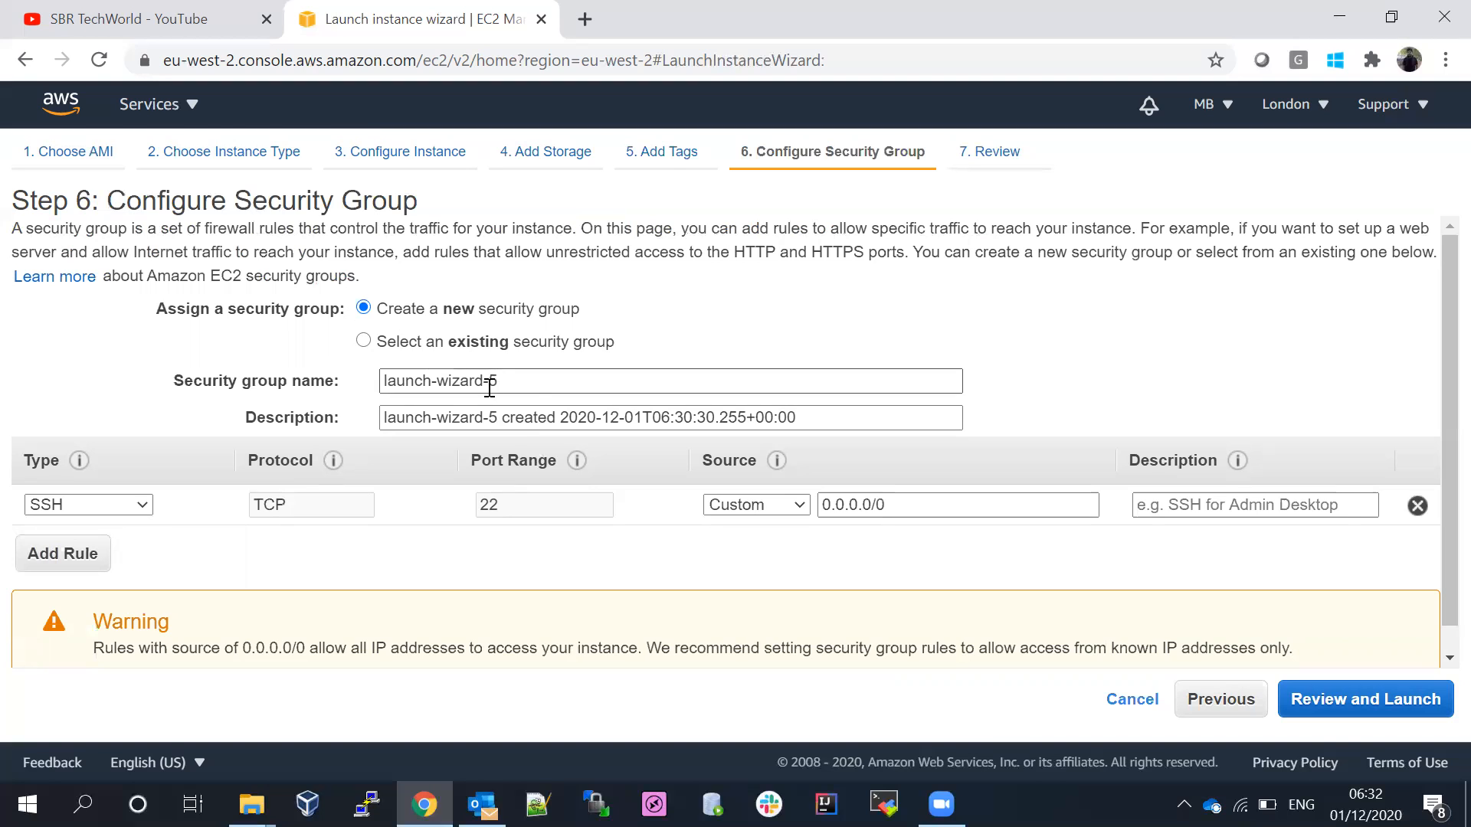
click(363, 341)
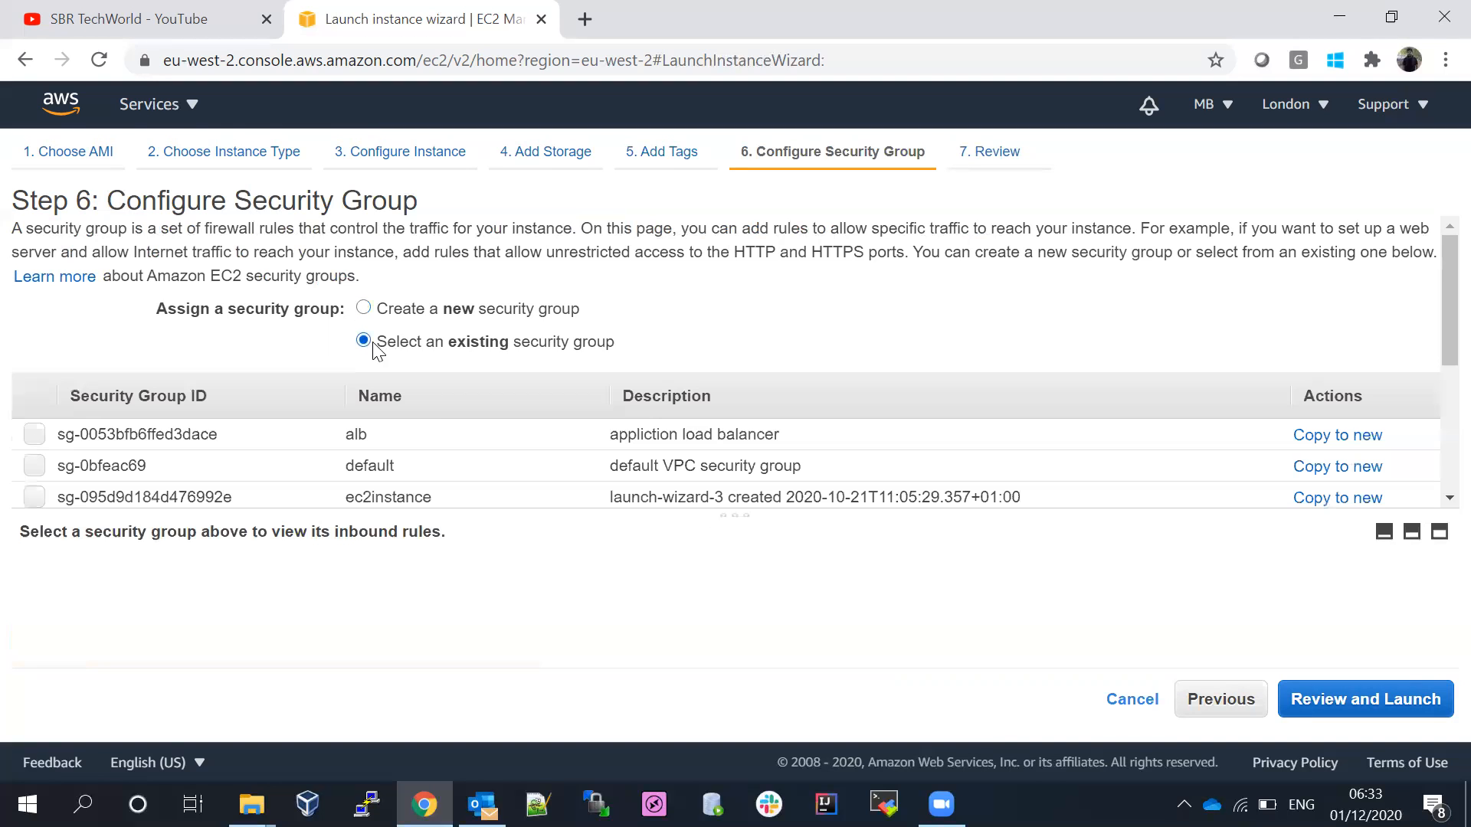
click(35, 466)
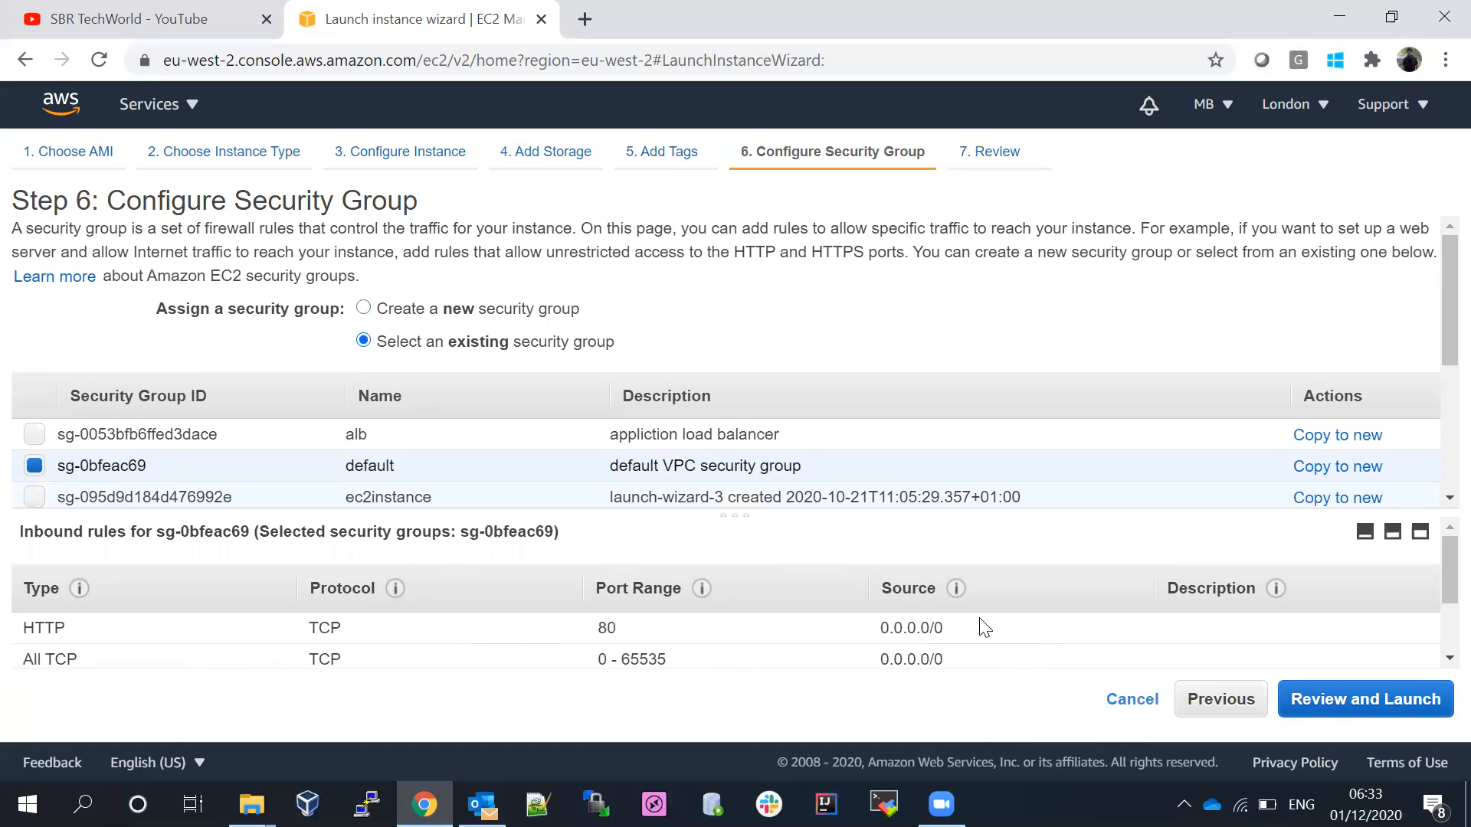
drag(1434, 564, 1434, 614)
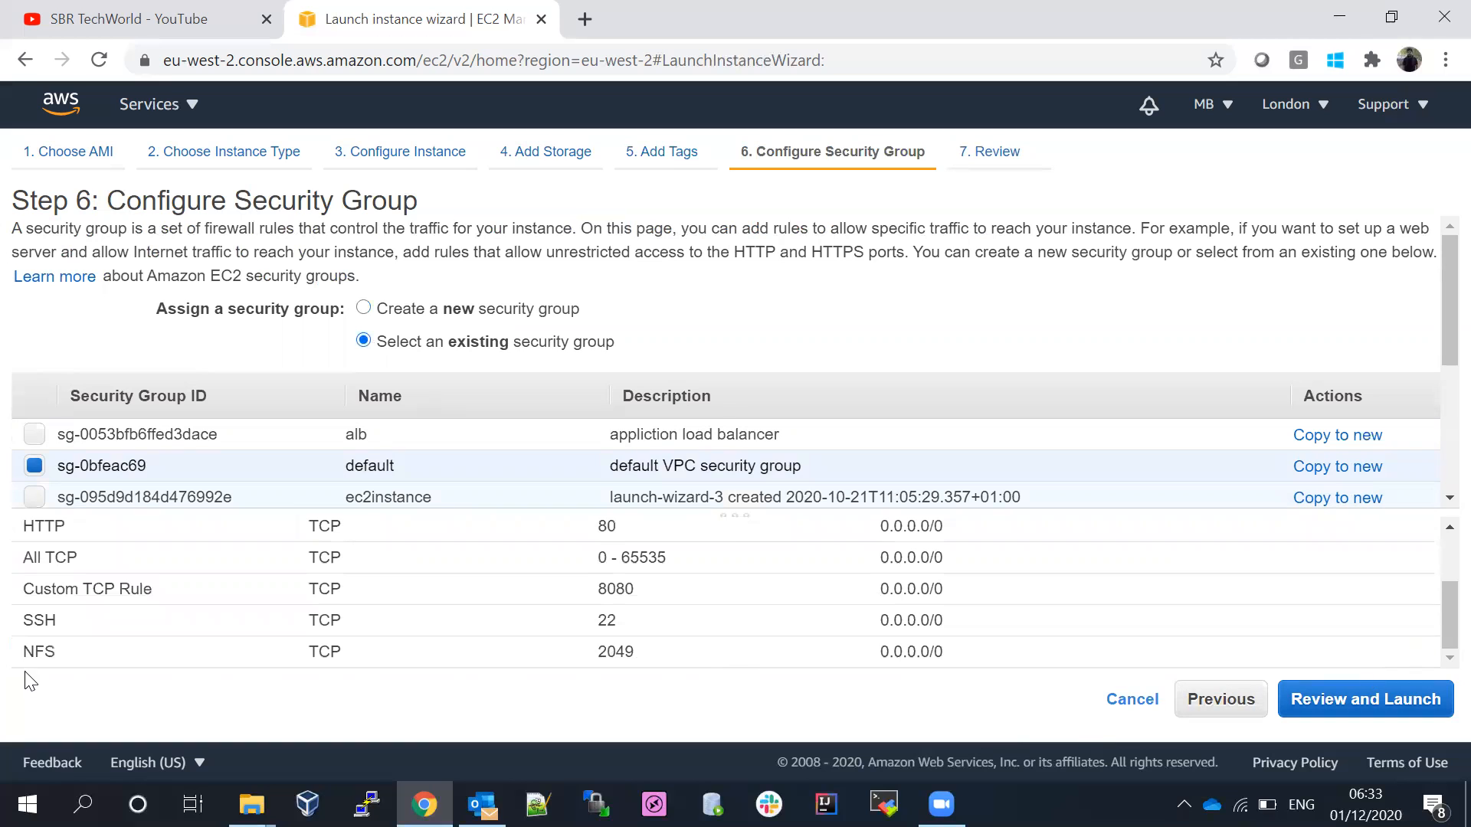
drag(25, 613, 818, 630)
Step: Continue to the launch review and check the SSH inbound rule on port 22 in the security group details
click(1360, 699)
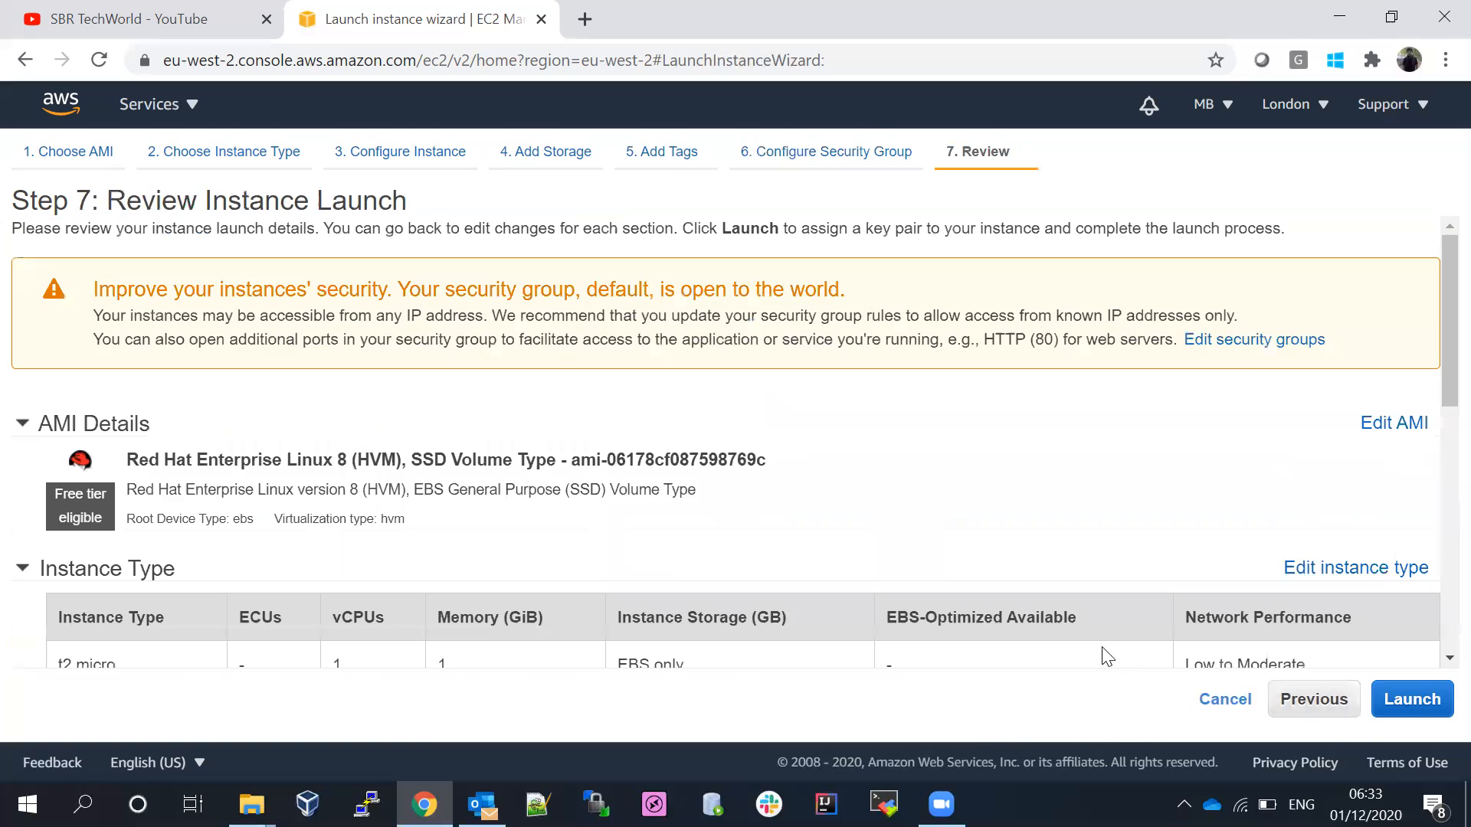
drag(1439, 329, 1434, 519)
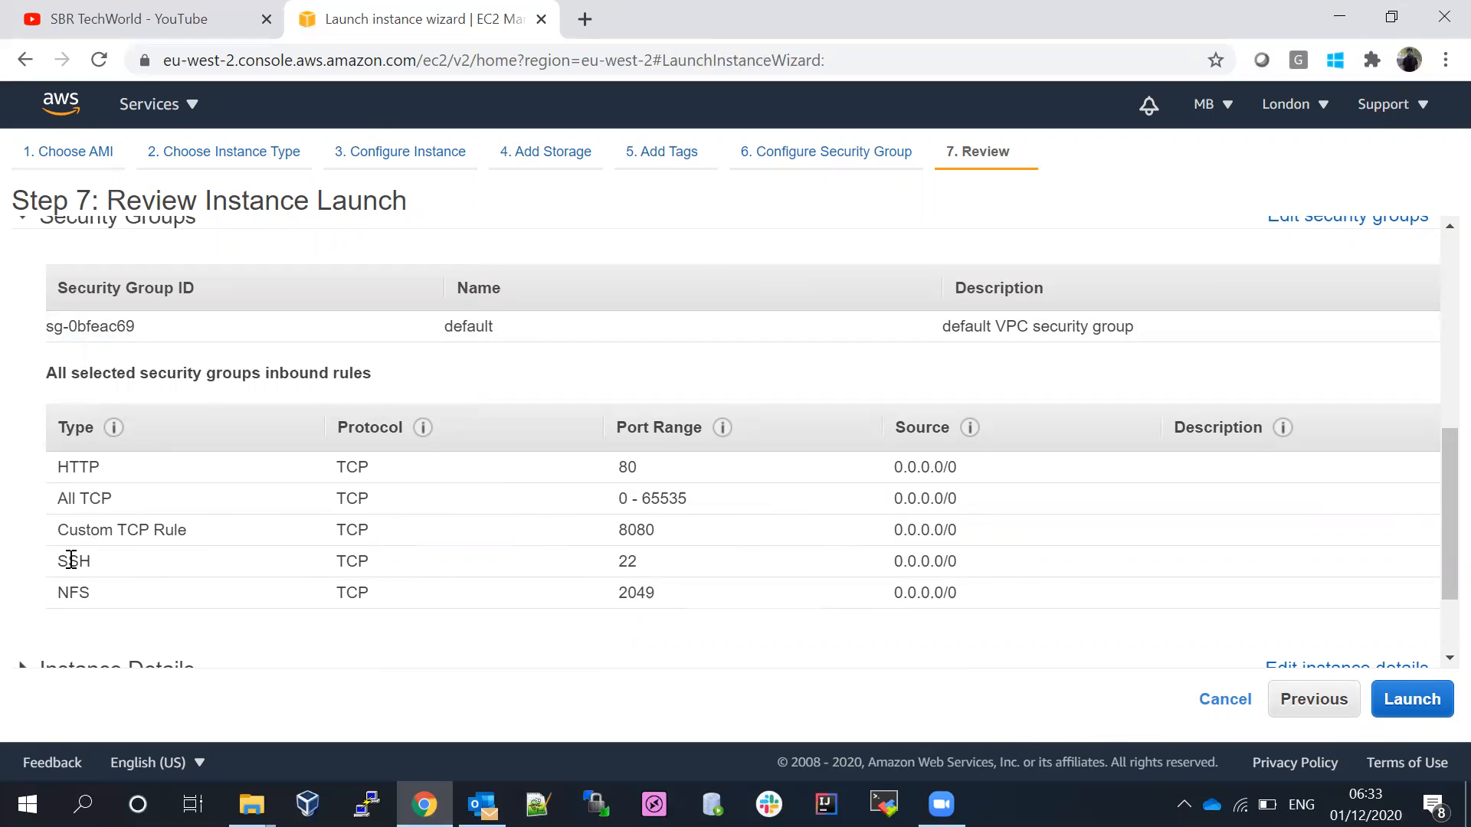
drag(57, 561, 1045, 560)
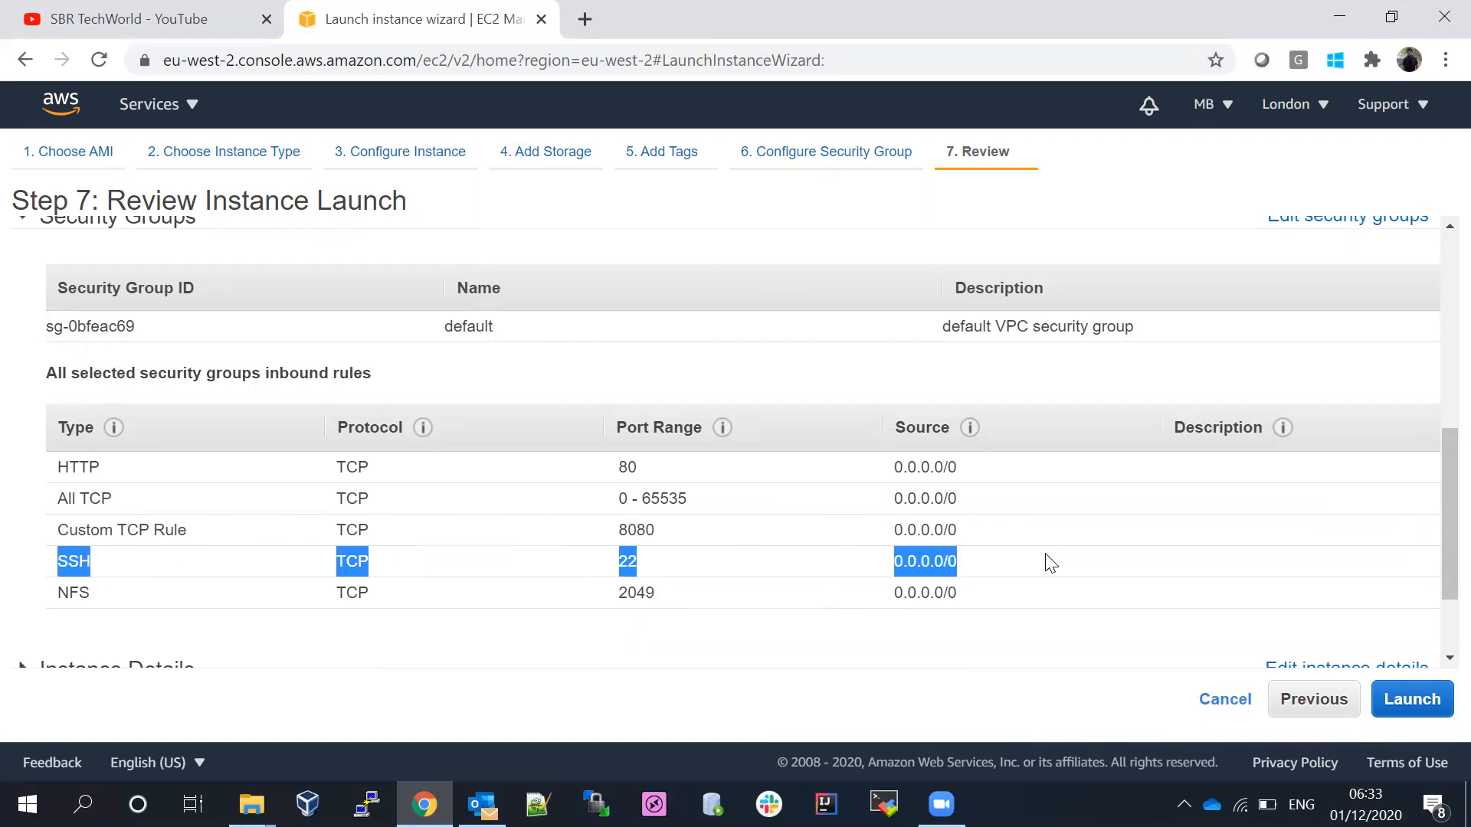
click(848, 665)
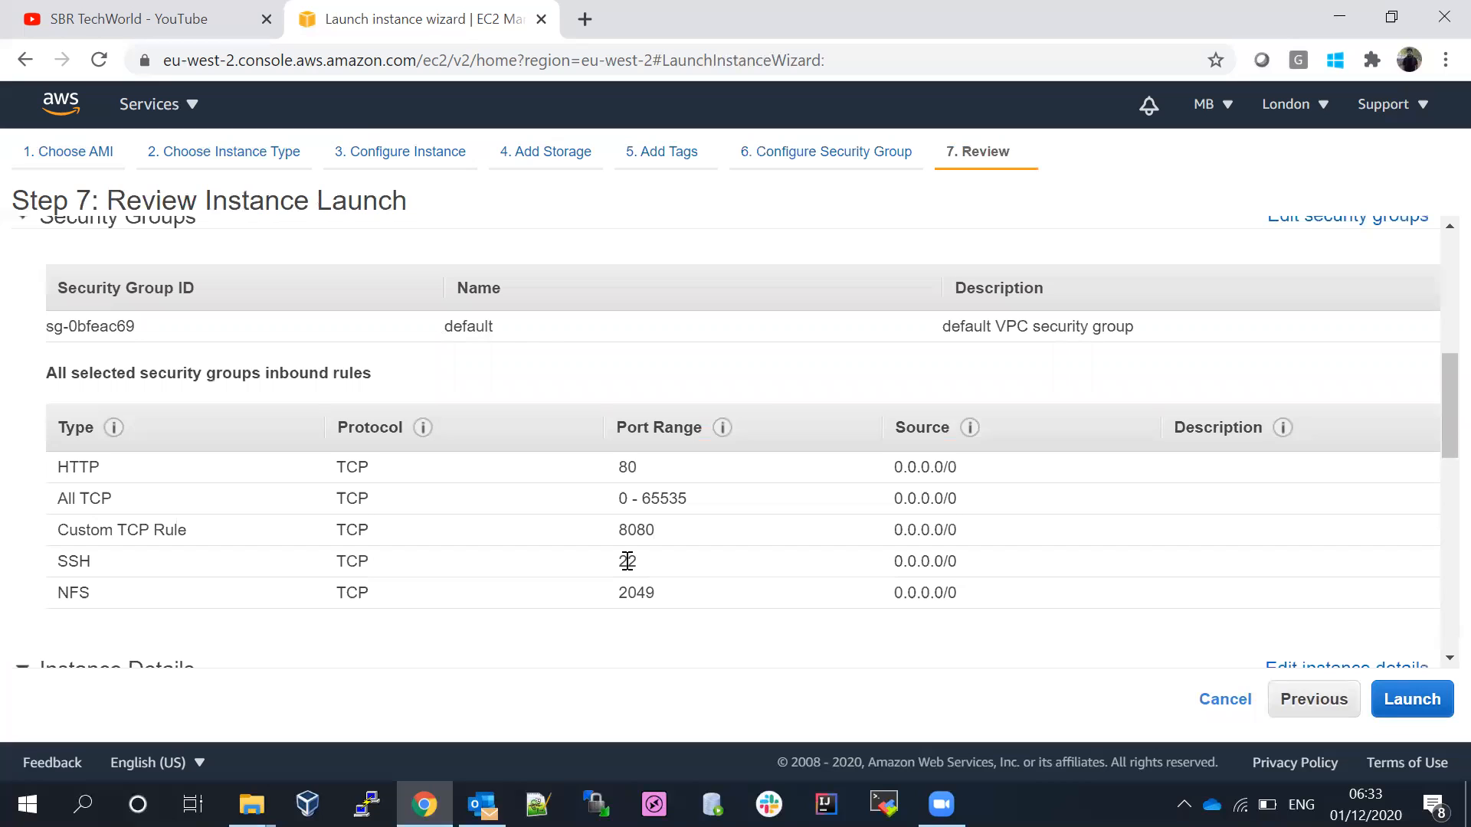
drag(619, 562, 641, 568)
Step: Start the launch, choose the existing key pair youtube-2 and acknowledge having access to its private key file
click(1405, 693)
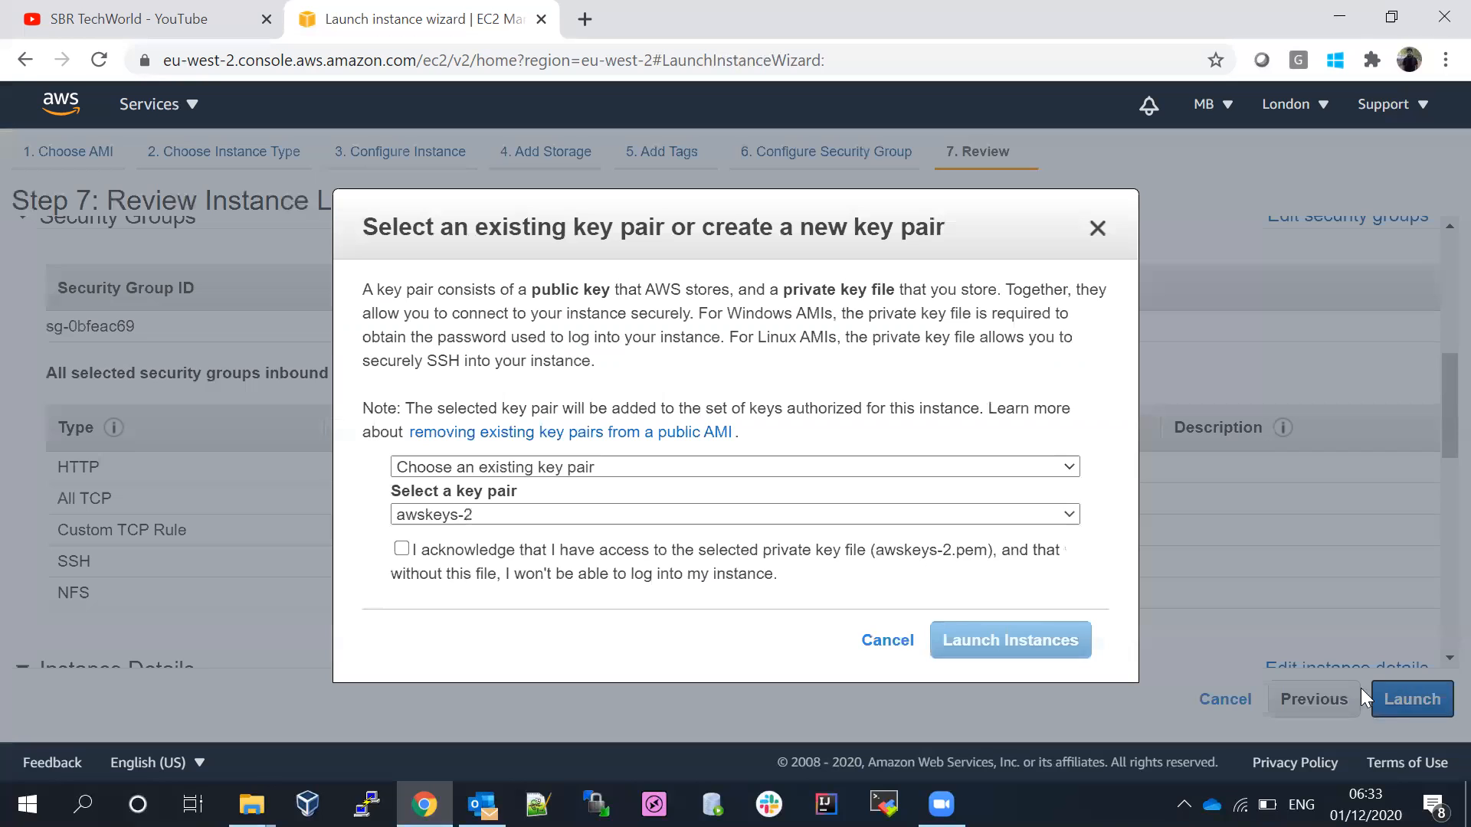
click(432, 517)
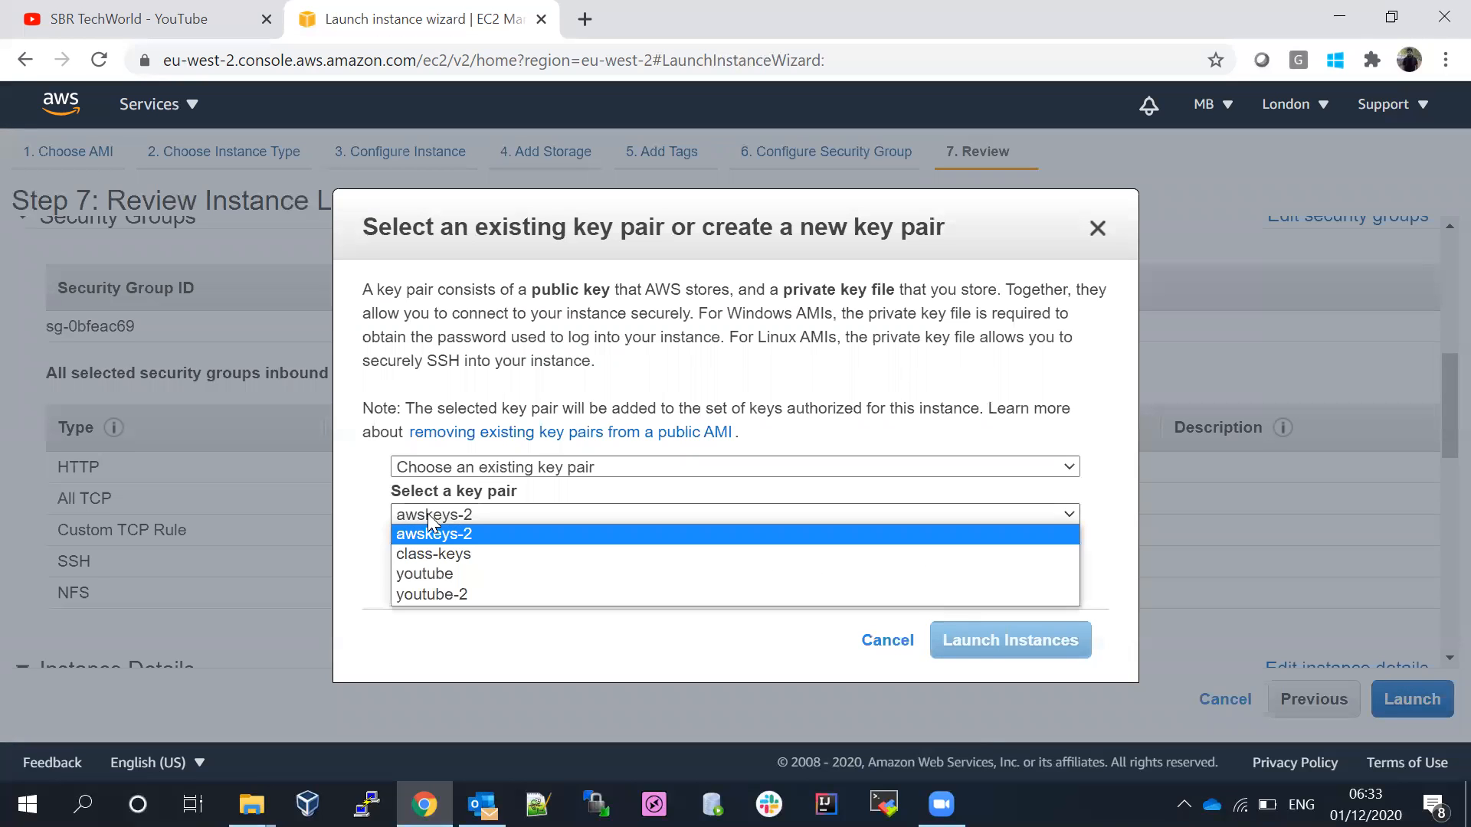
click(458, 591)
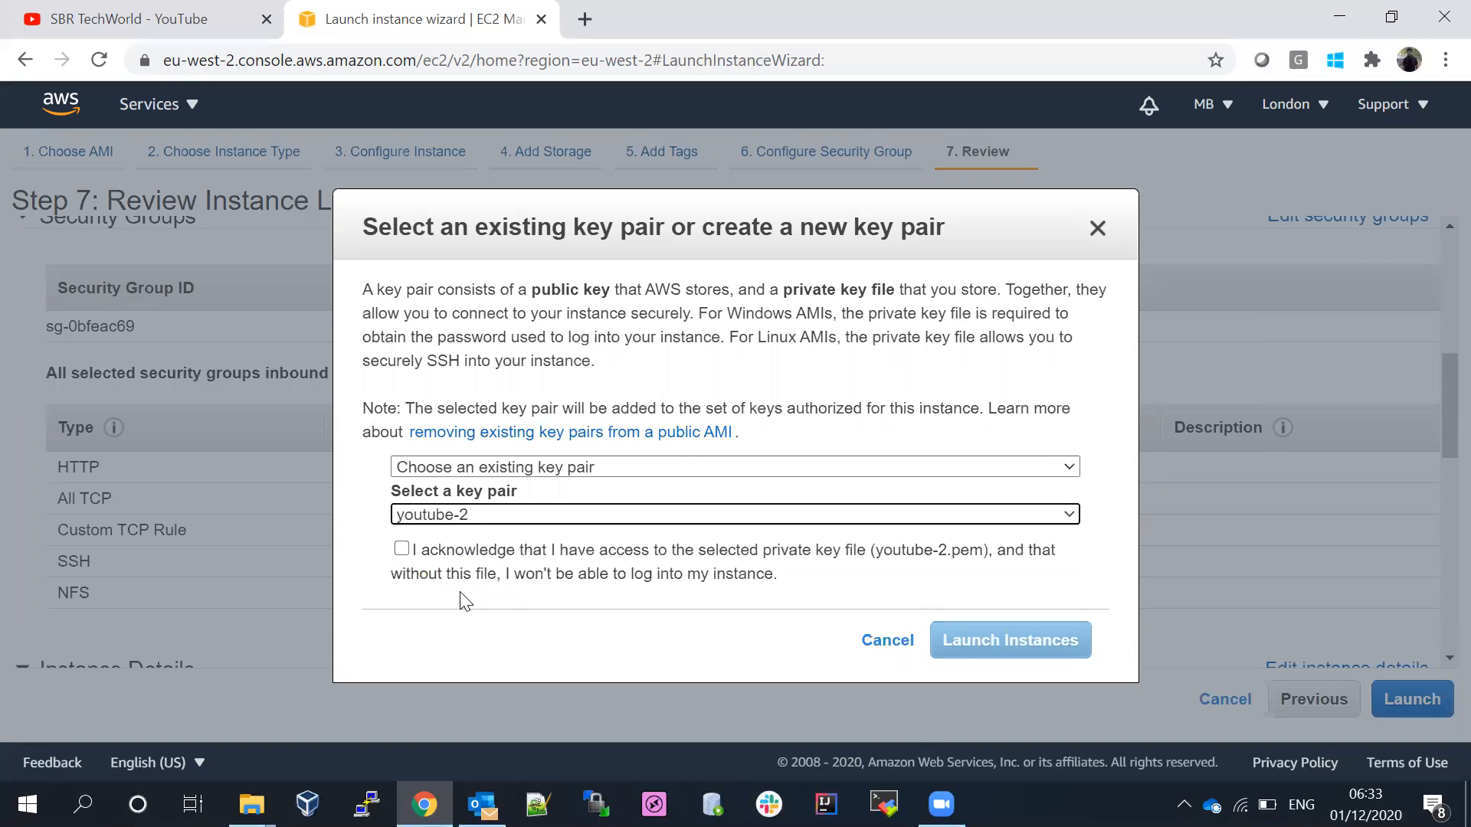
click(402, 550)
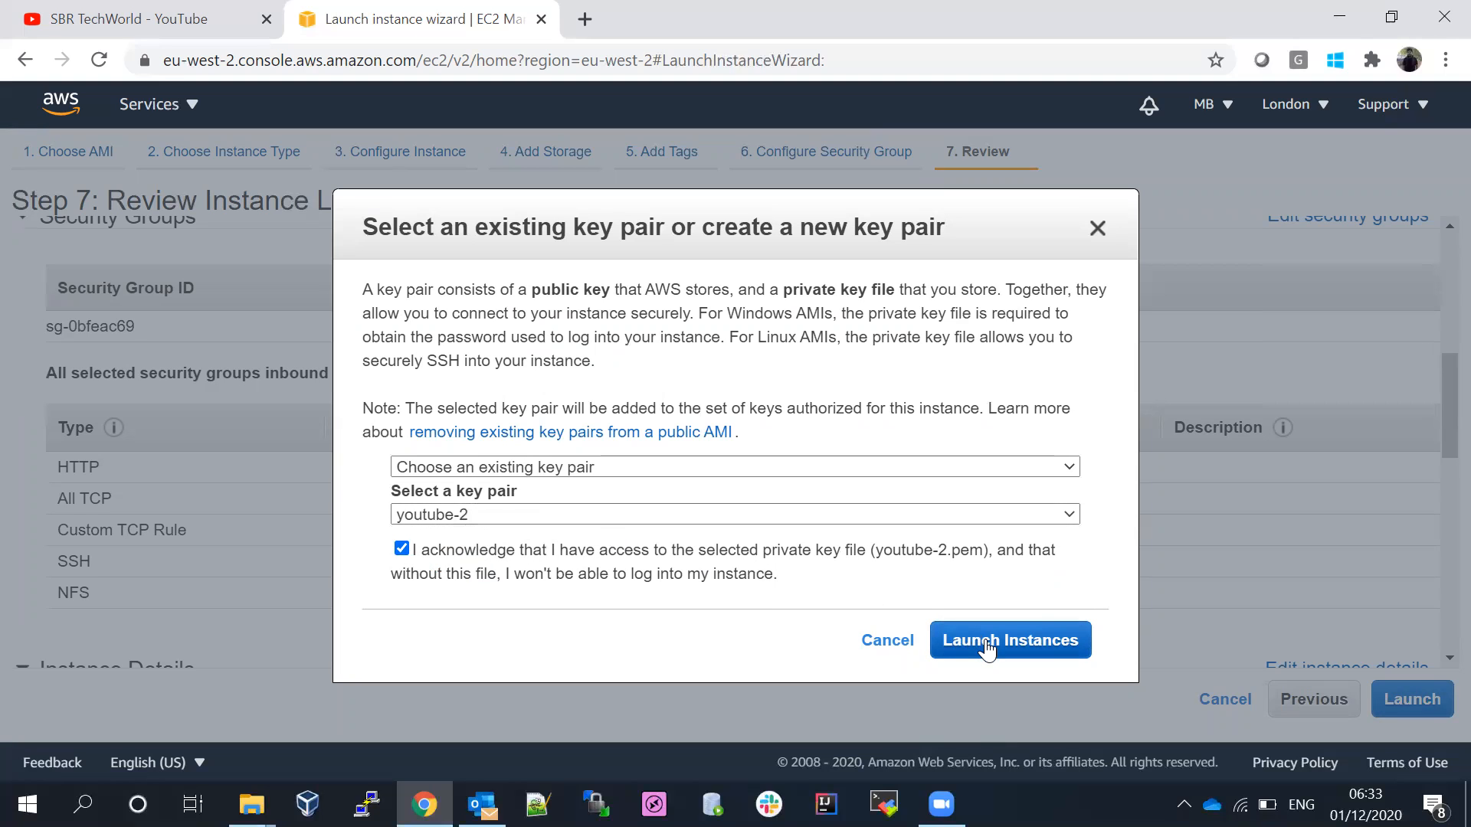
click(508, 465)
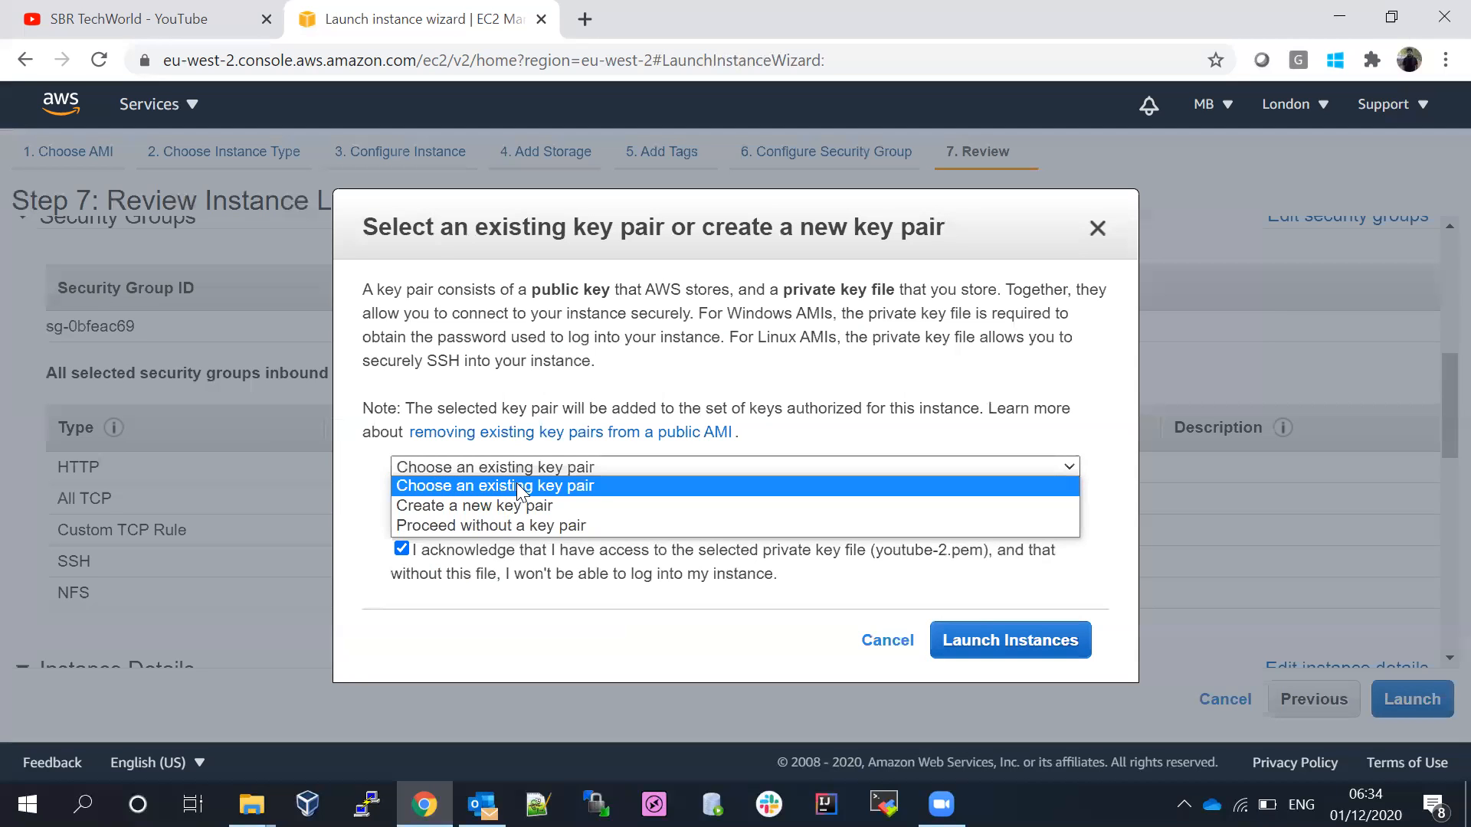
click(458, 507)
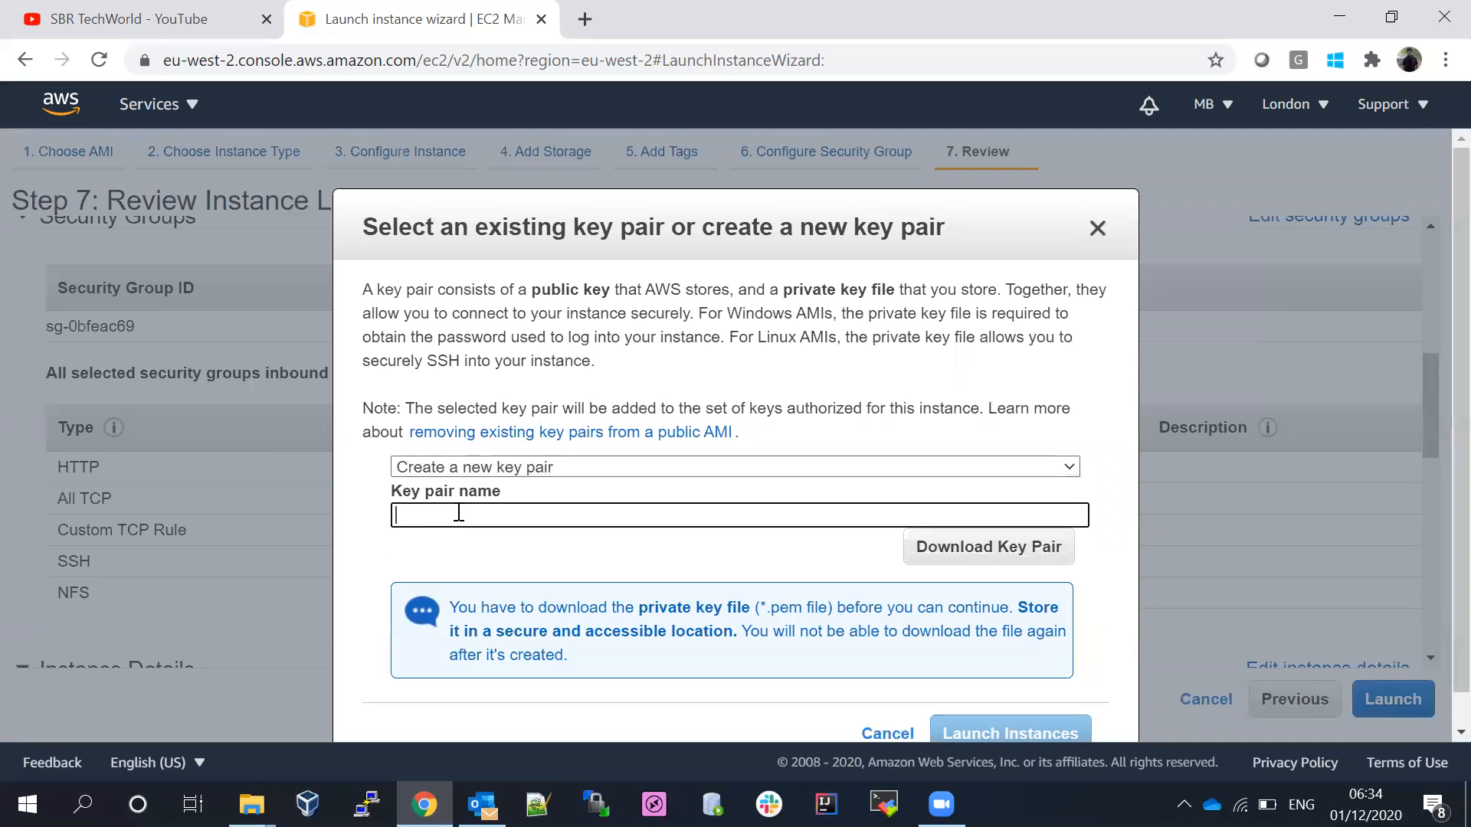
click(505, 472)
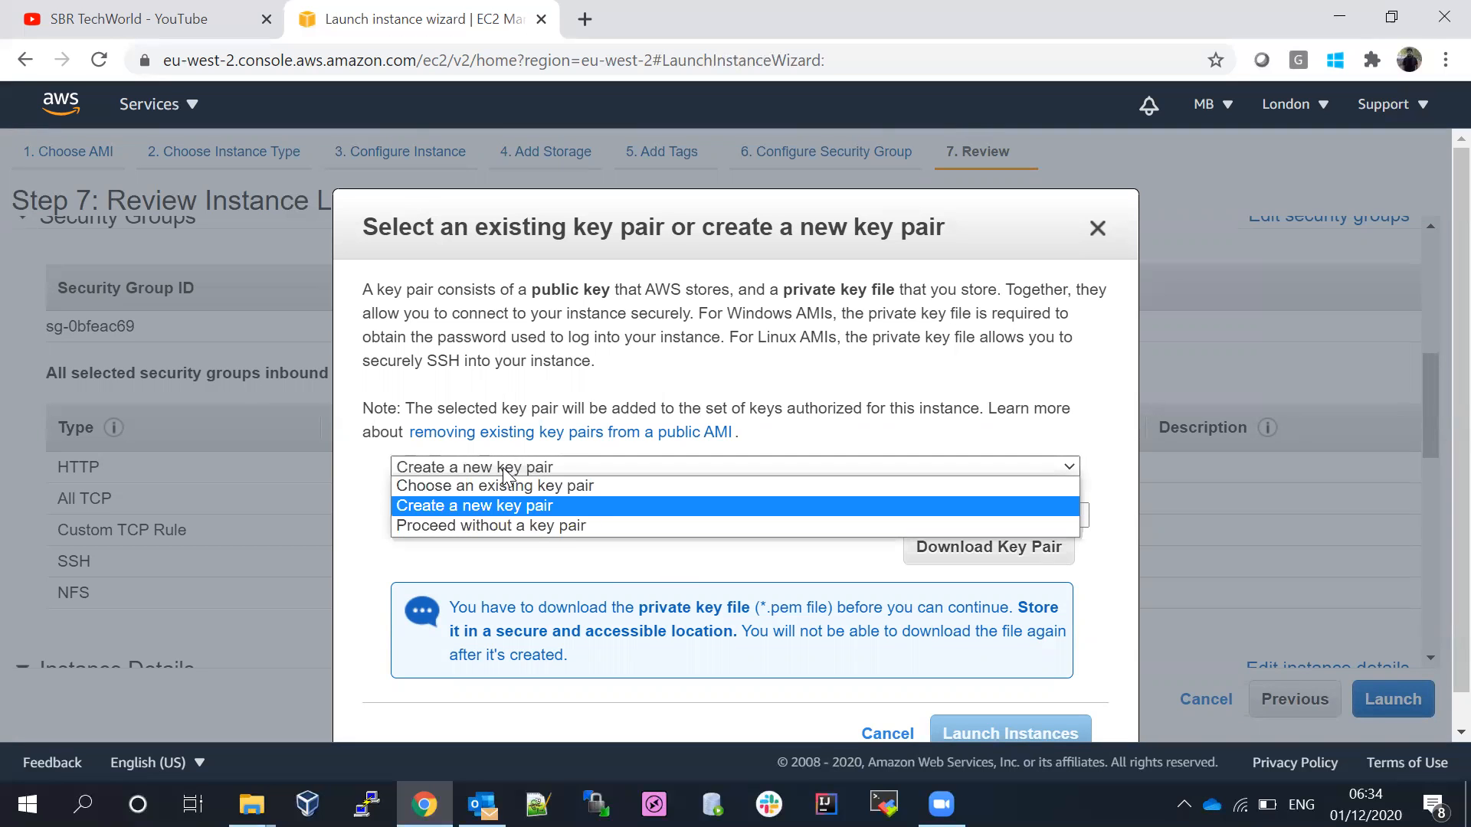
click(448, 485)
click(511, 467)
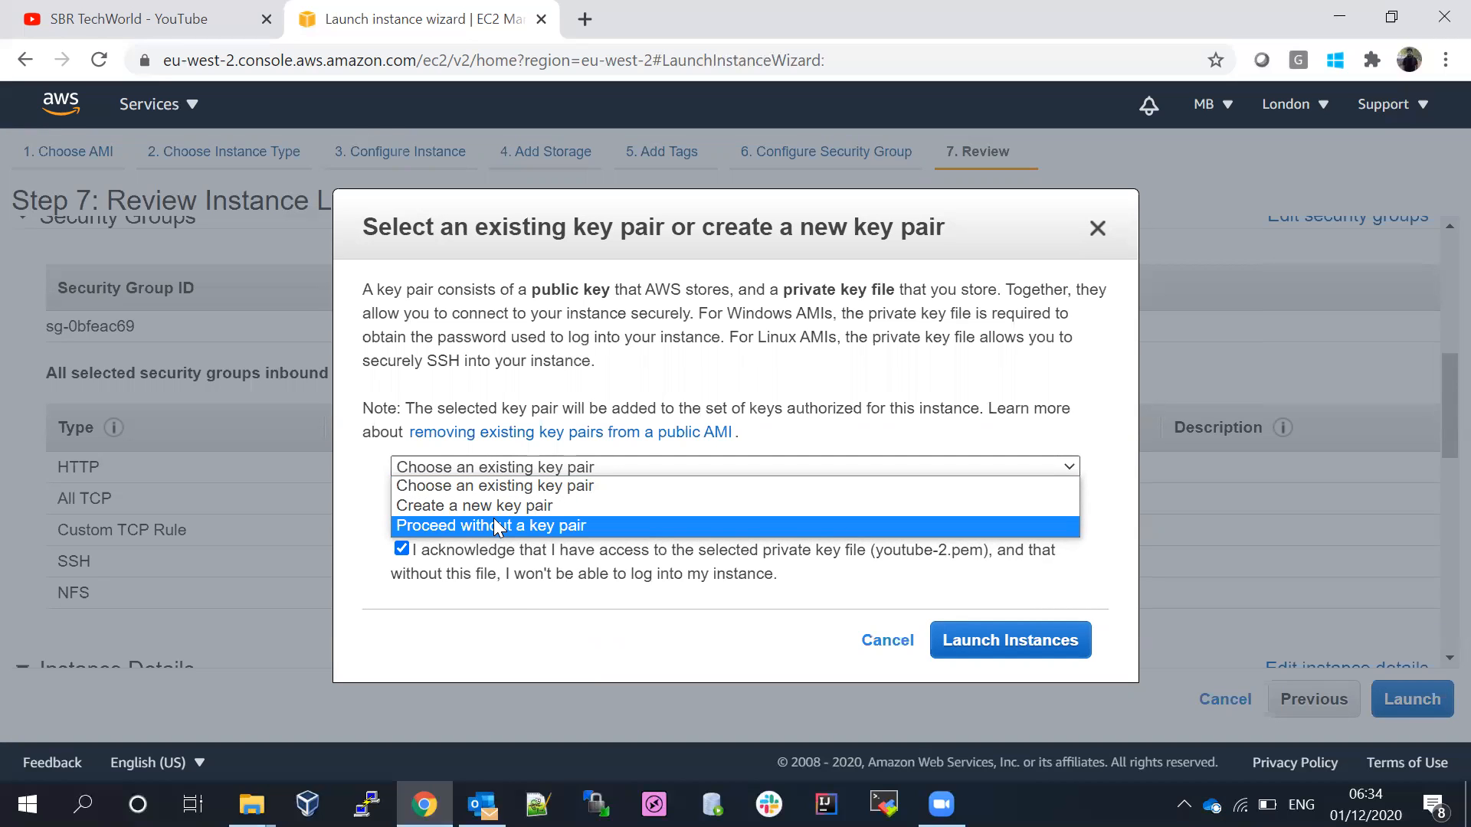
click(458, 485)
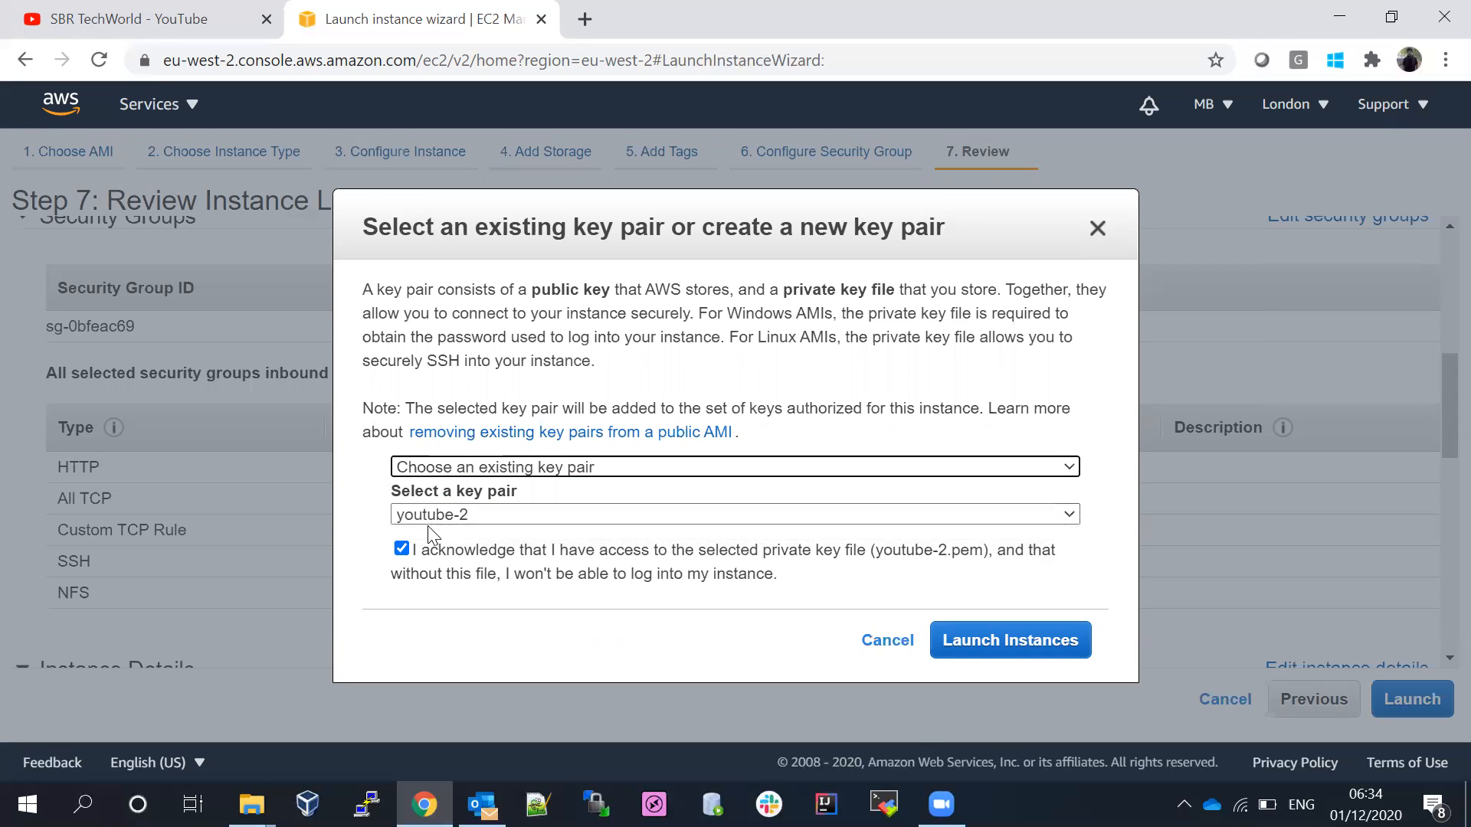
Step: Launch the instance with the chosen key pair and open the new instance in the refreshed instances list
click(999, 648)
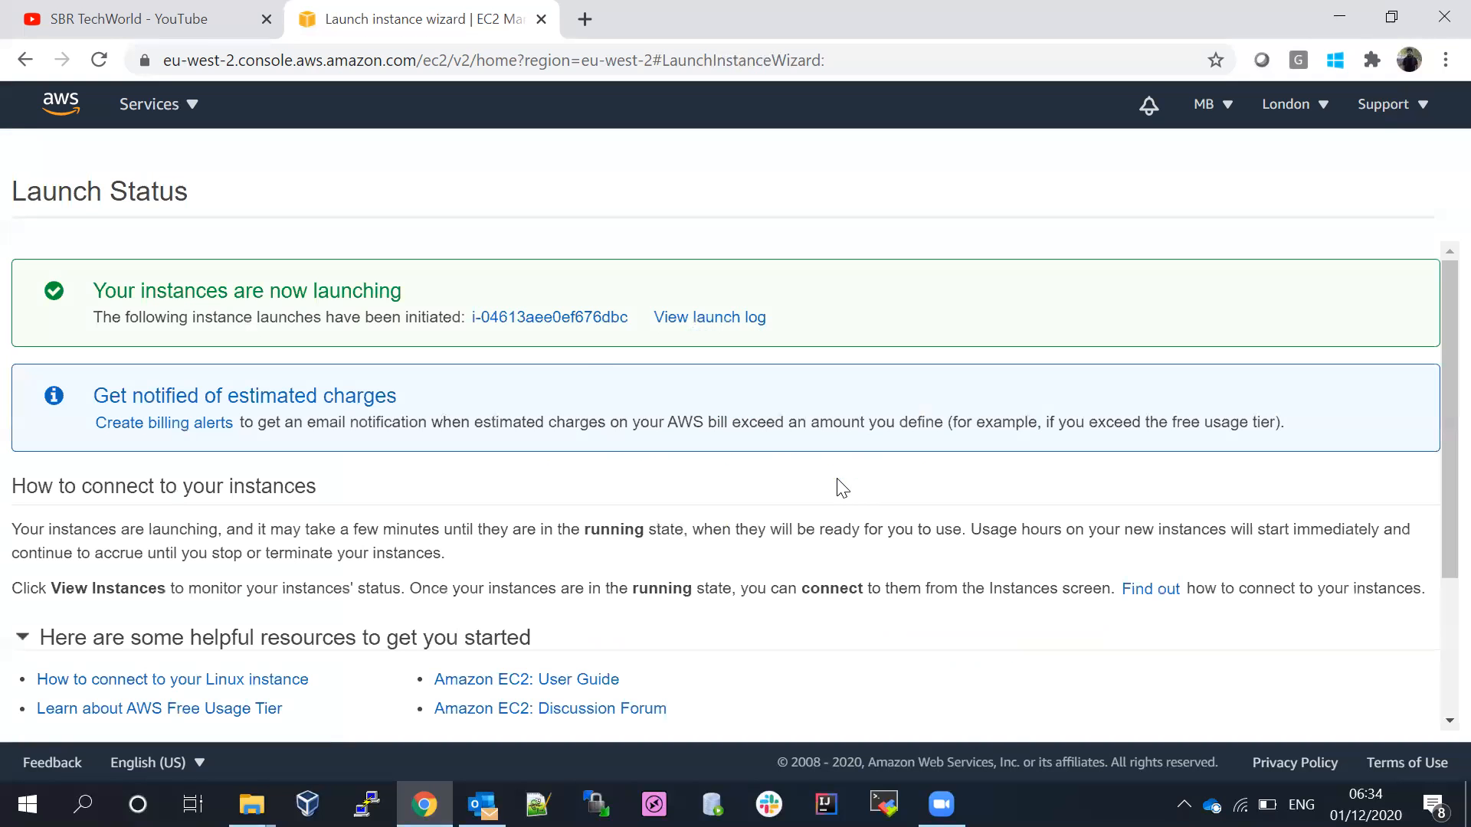
click(526, 328)
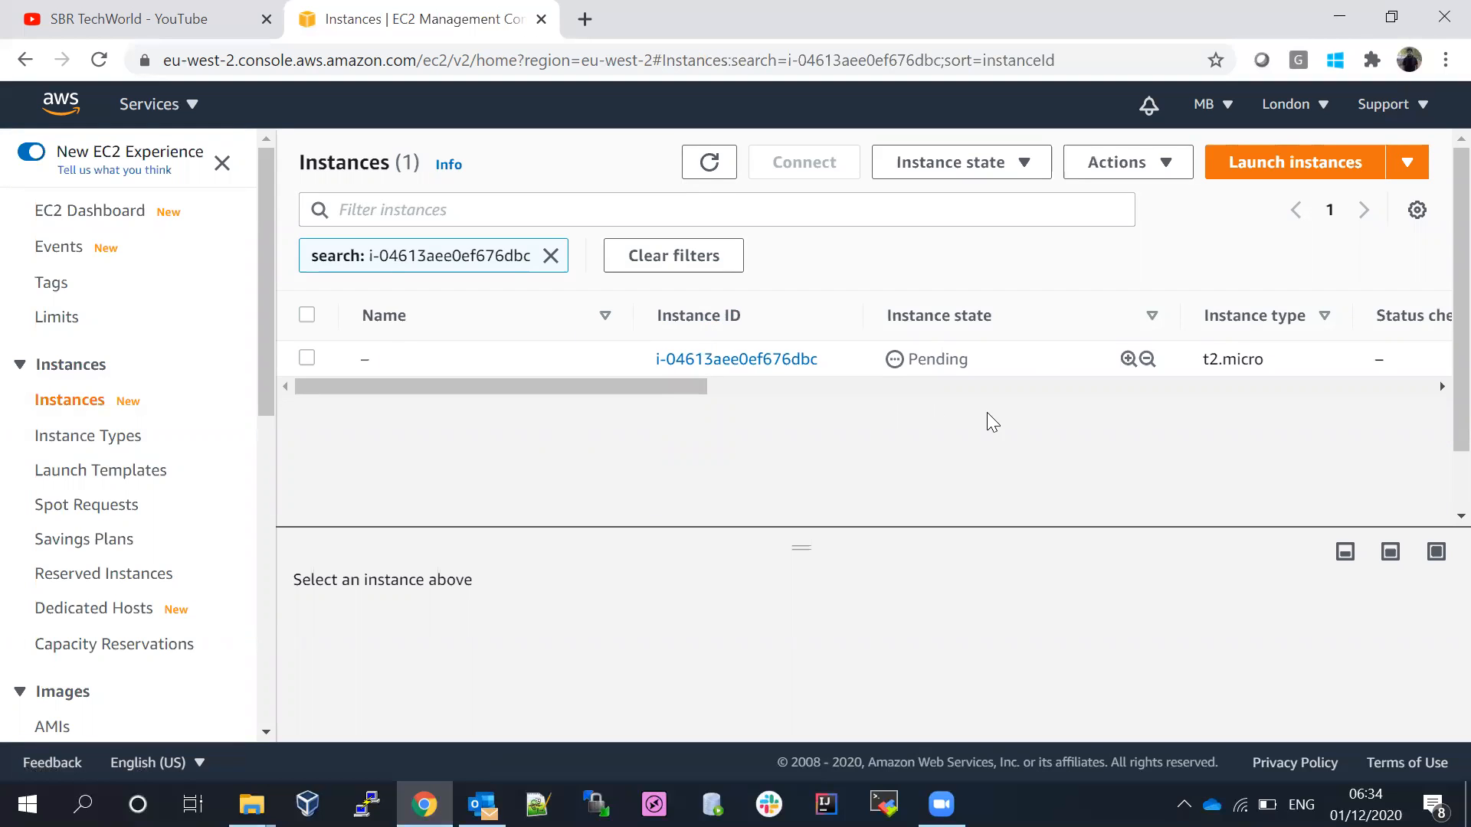
click(707, 170)
Step: Name the new instance ec2-demo and refresh the instances list to check its state
click(383, 358)
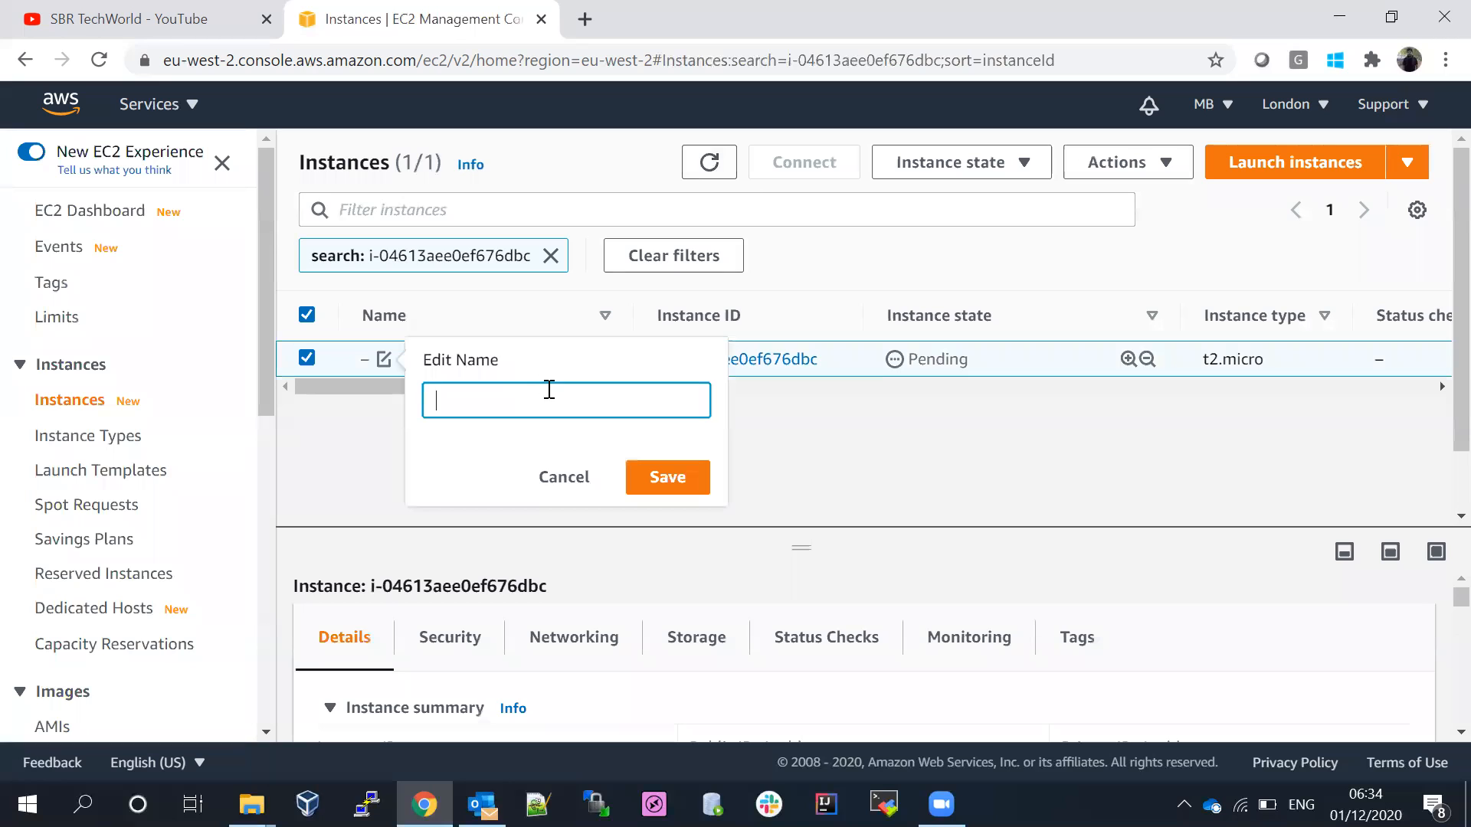
text(ec2-demo)
key(ctrl+a)
key(BackSpace)
text(ec2-demo)
click(674, 481)
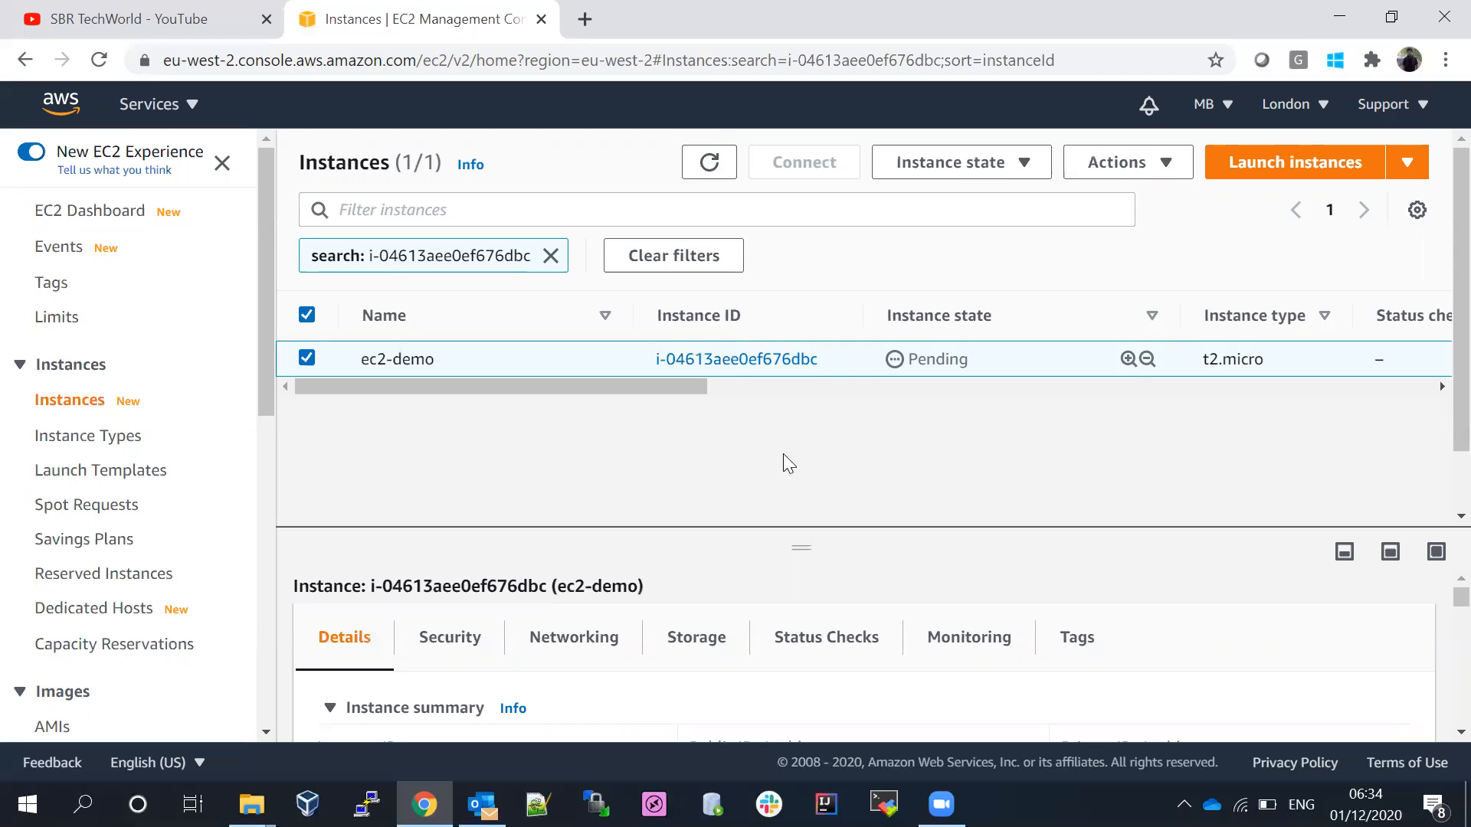
click(709, 162)
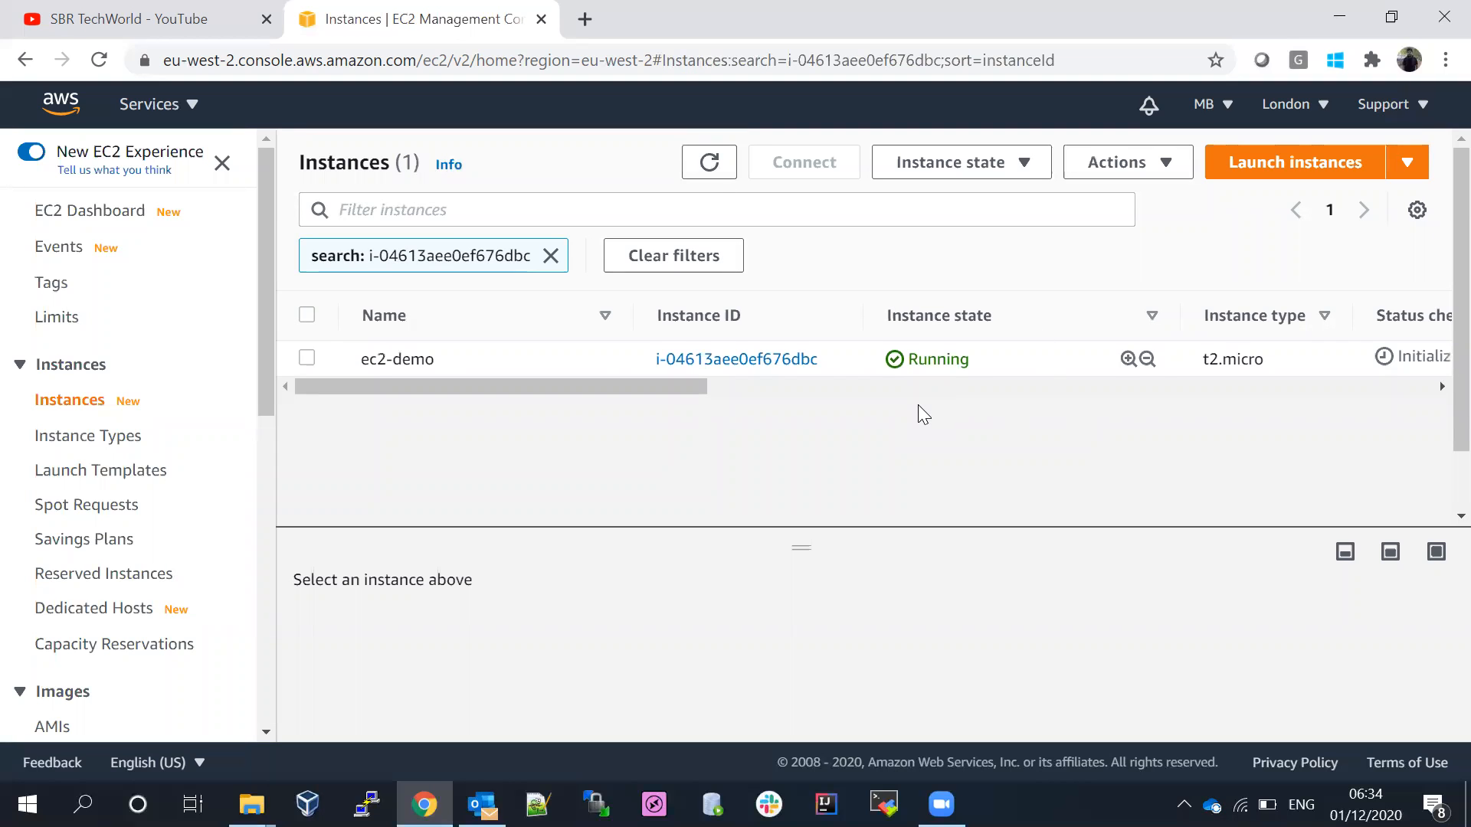
click(708, 162)
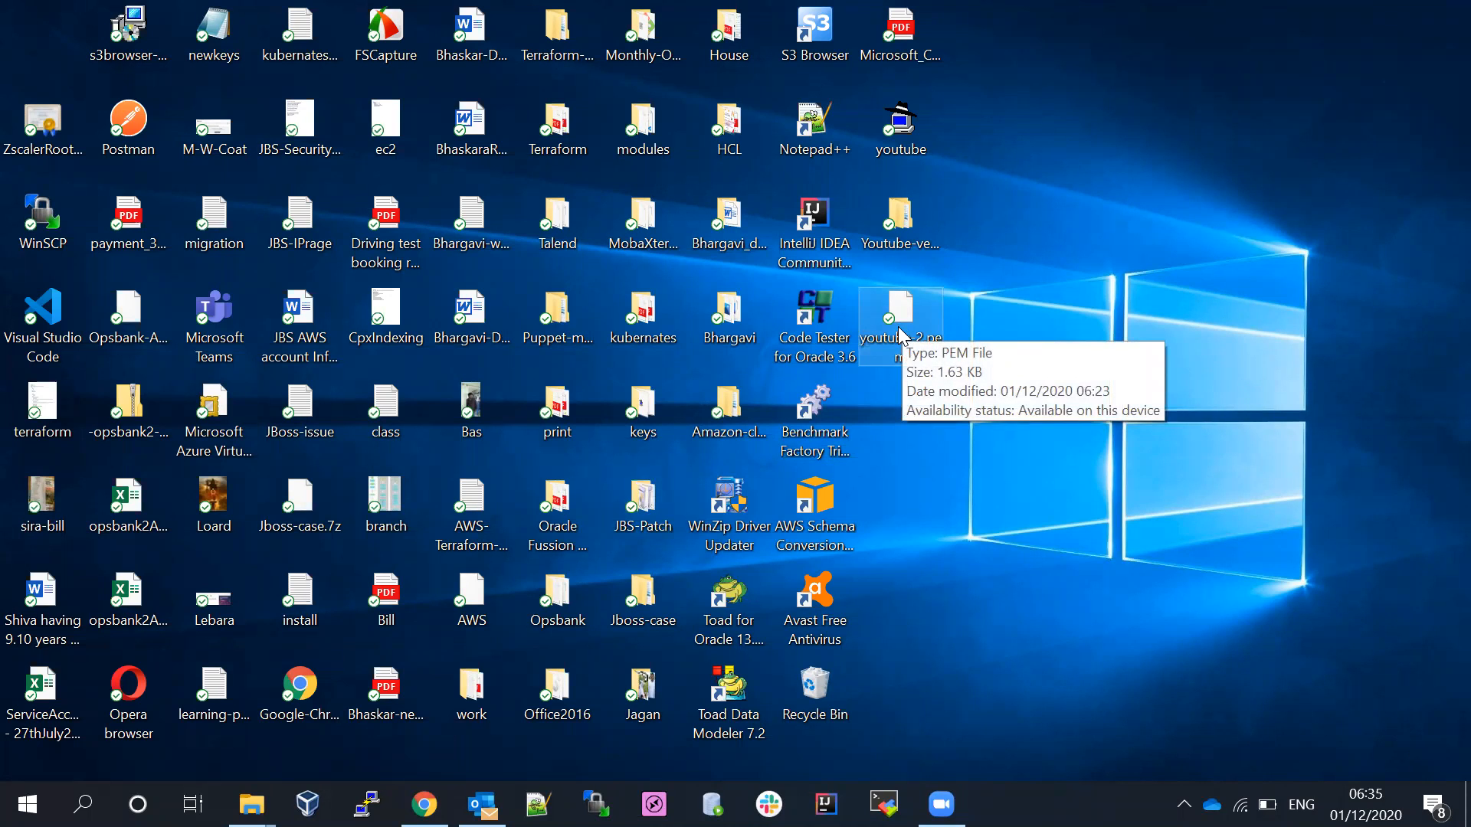
Step: Locate the youtube-2.pem file on the desktop and open PuTTYgen, moving its window clear of the file
click(898, 336)
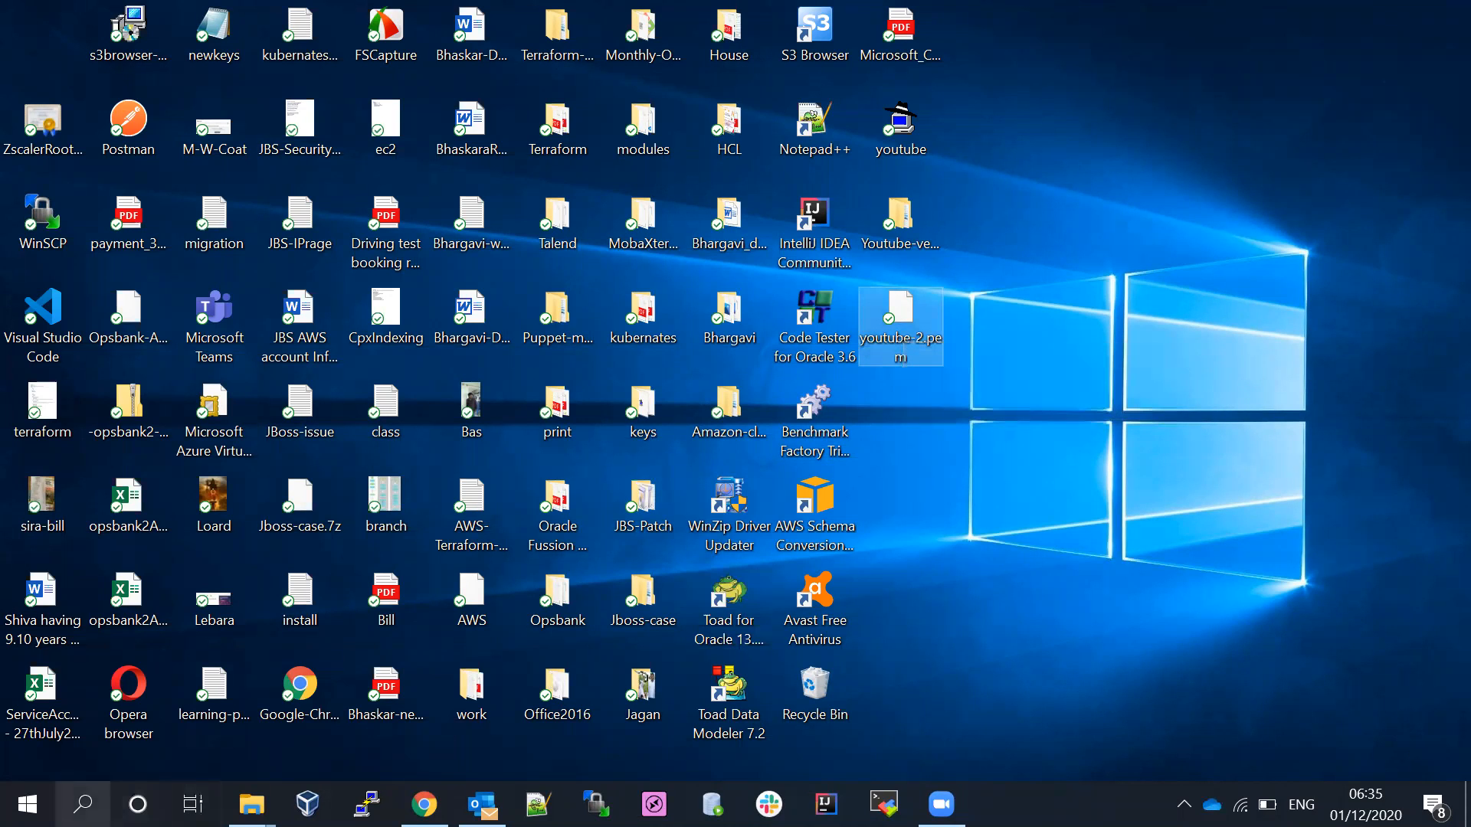
click(83, 805)
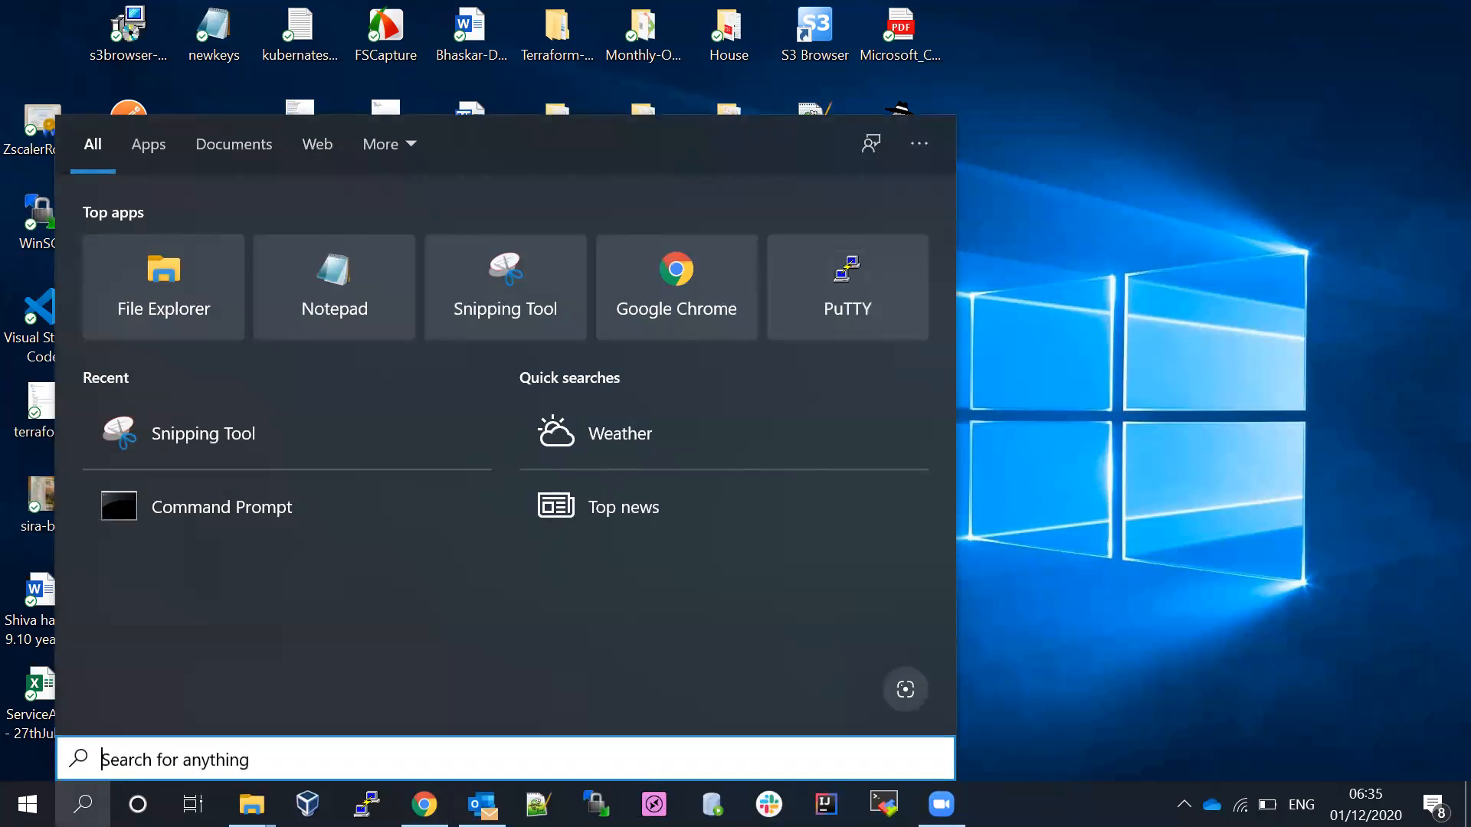
text(pu)
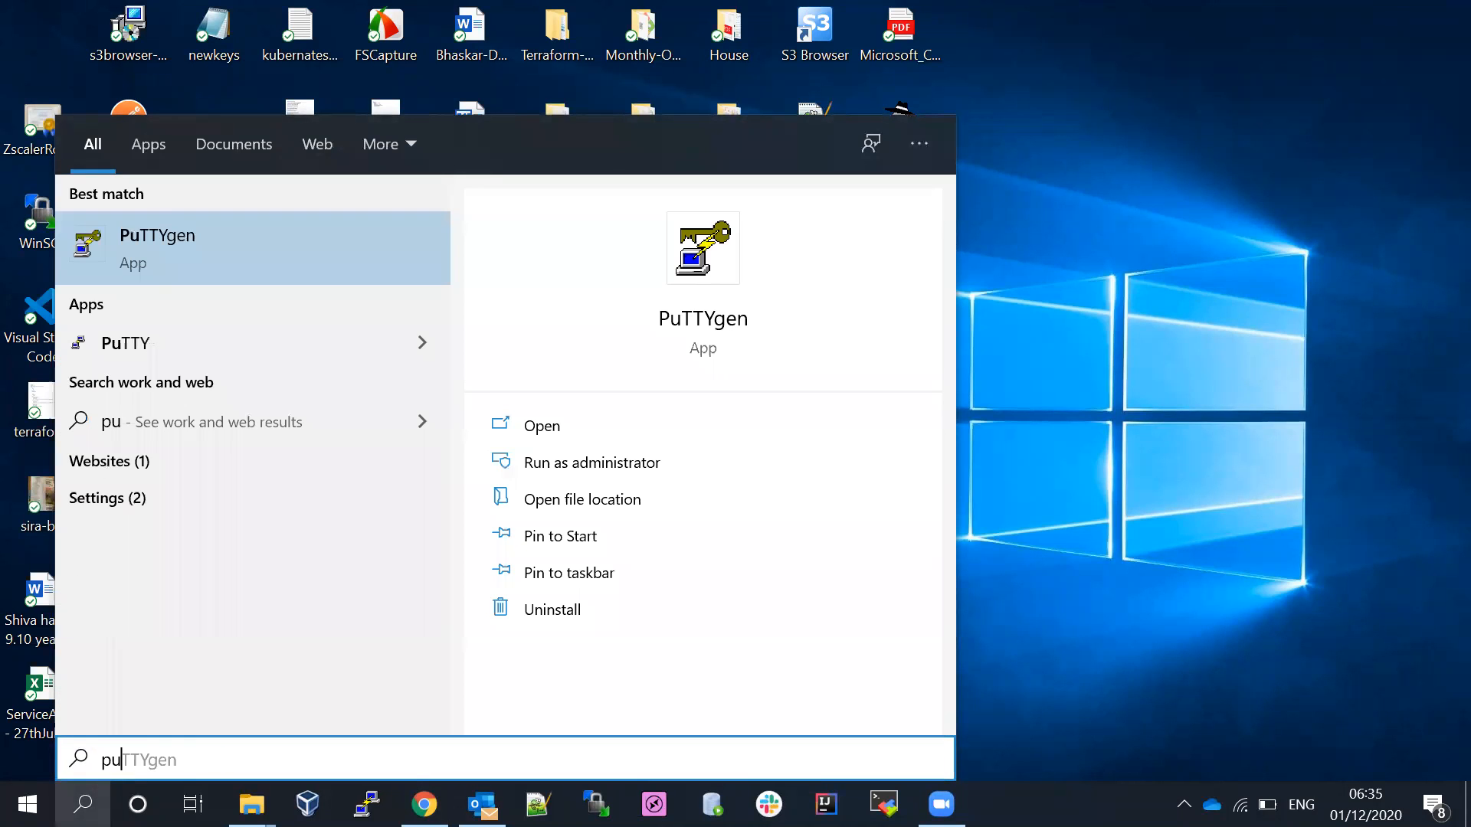
click(179, 238)
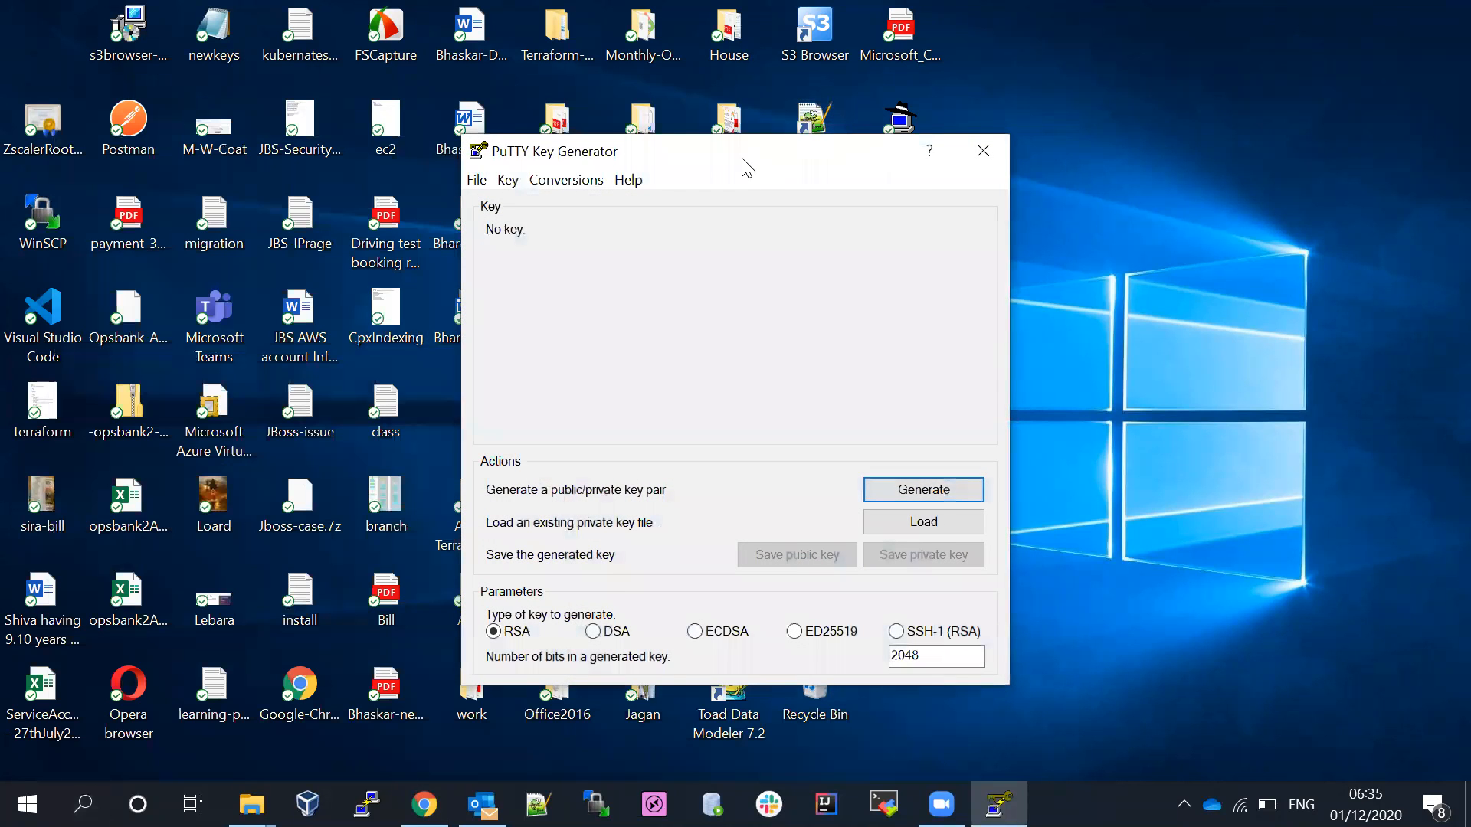
drag(747, 167, 413, 128)
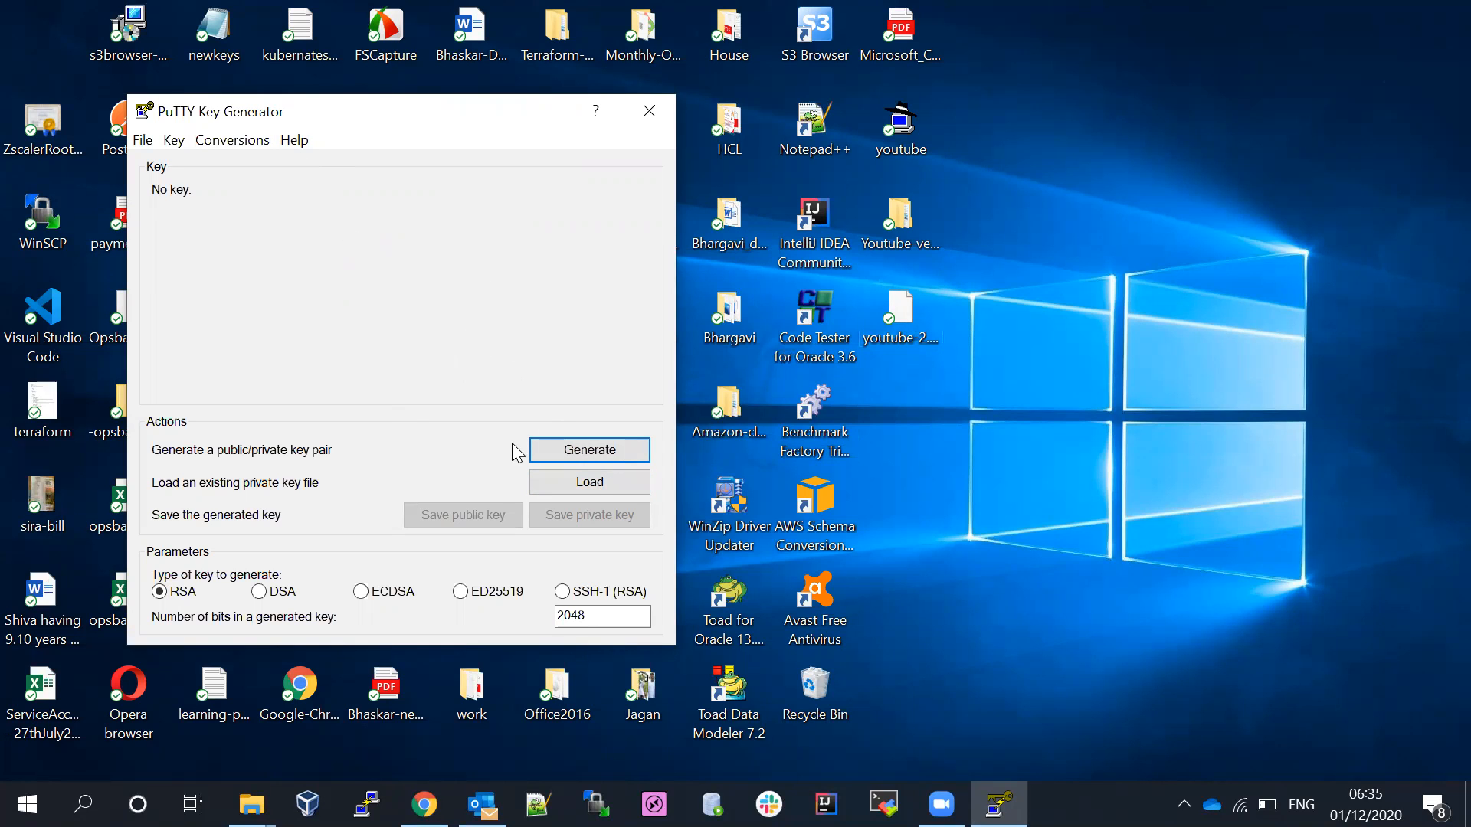
Step: Load the private key file youtube-2.pem from the Desktop folder into PuTTYgen, with all file types shown
click(587, 483)
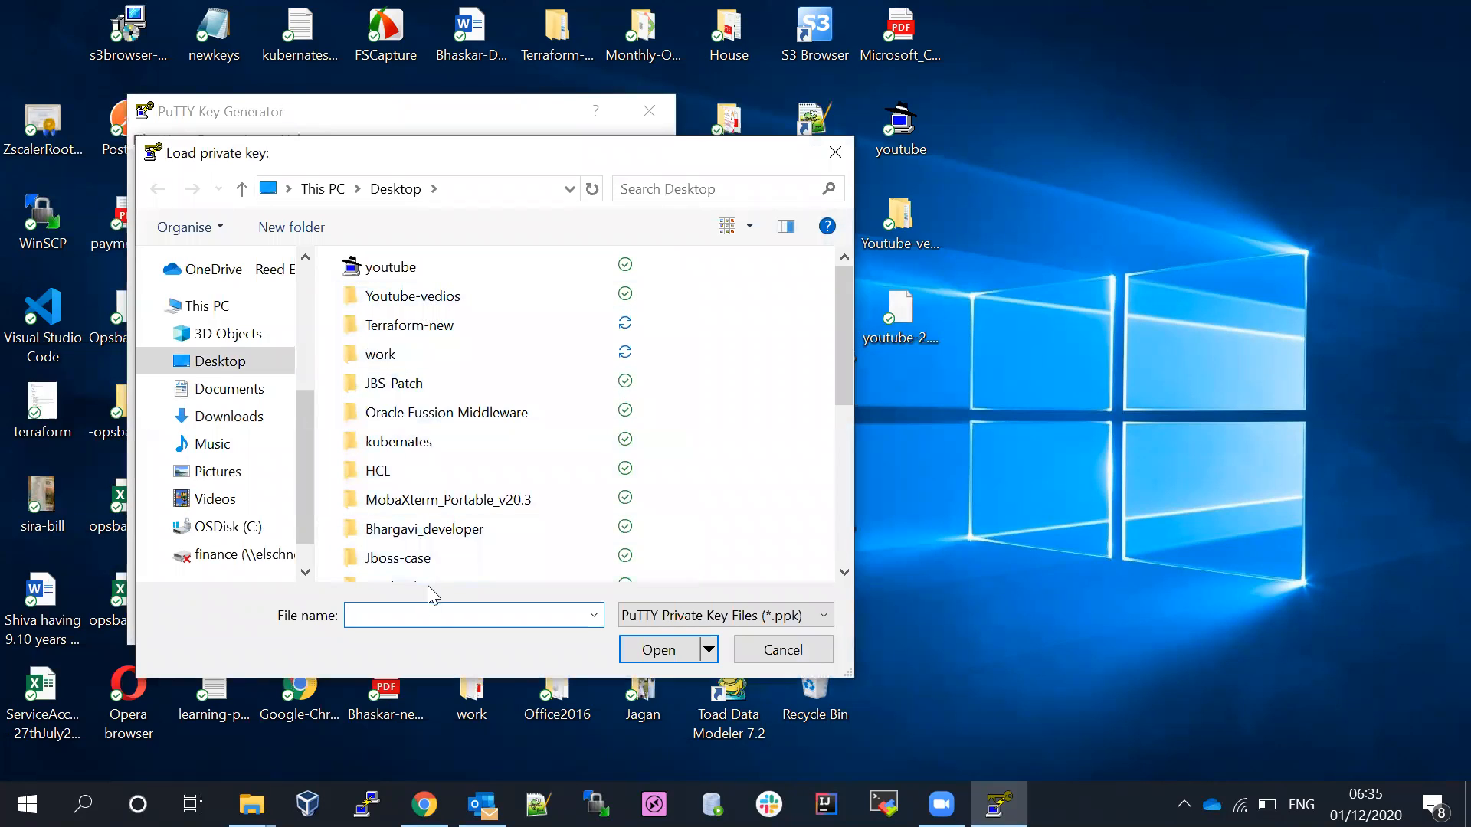
drag(302, 462, 294, 360)
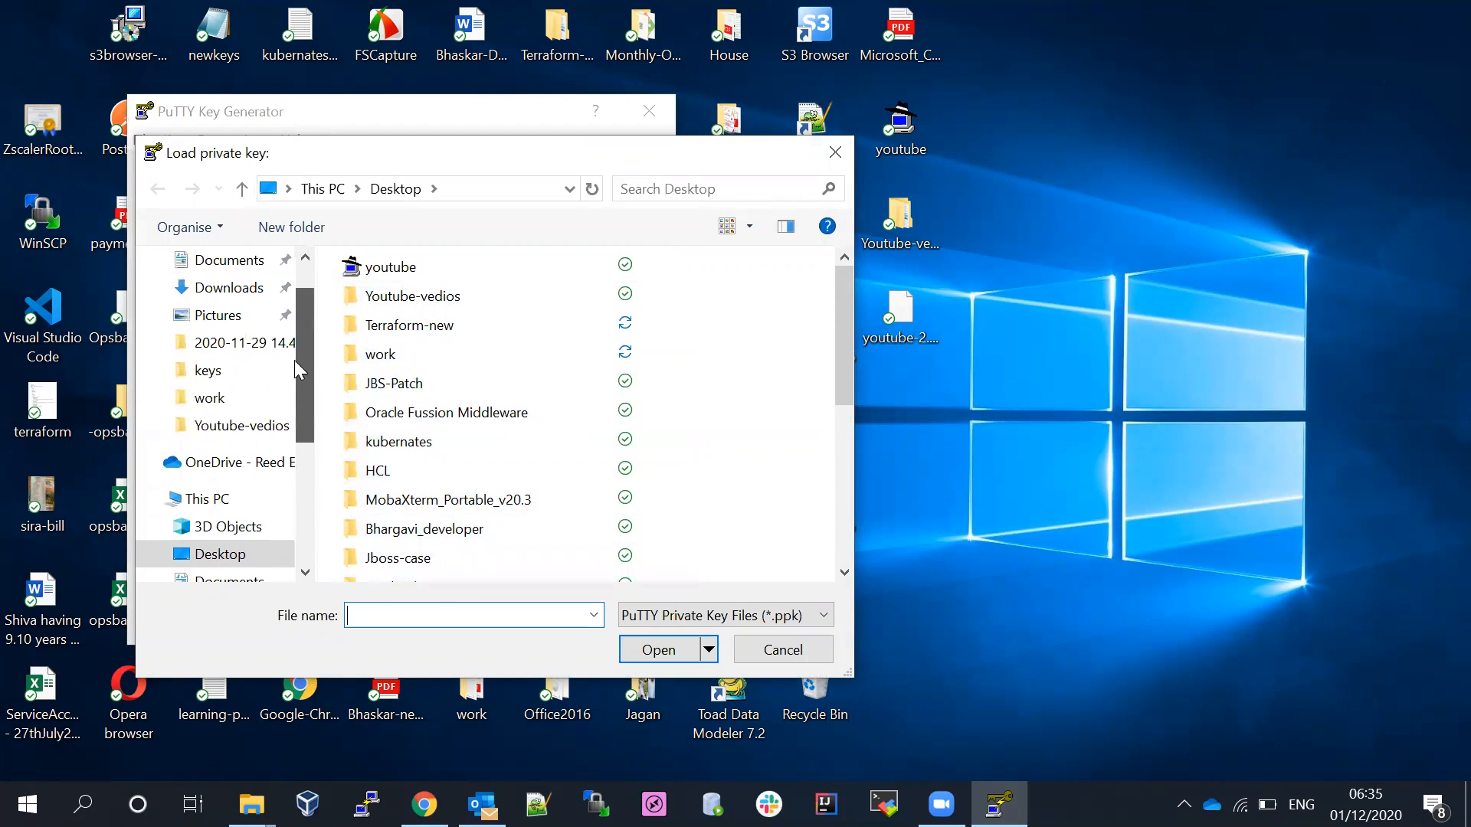
click(674, 616)
click(657, 657)
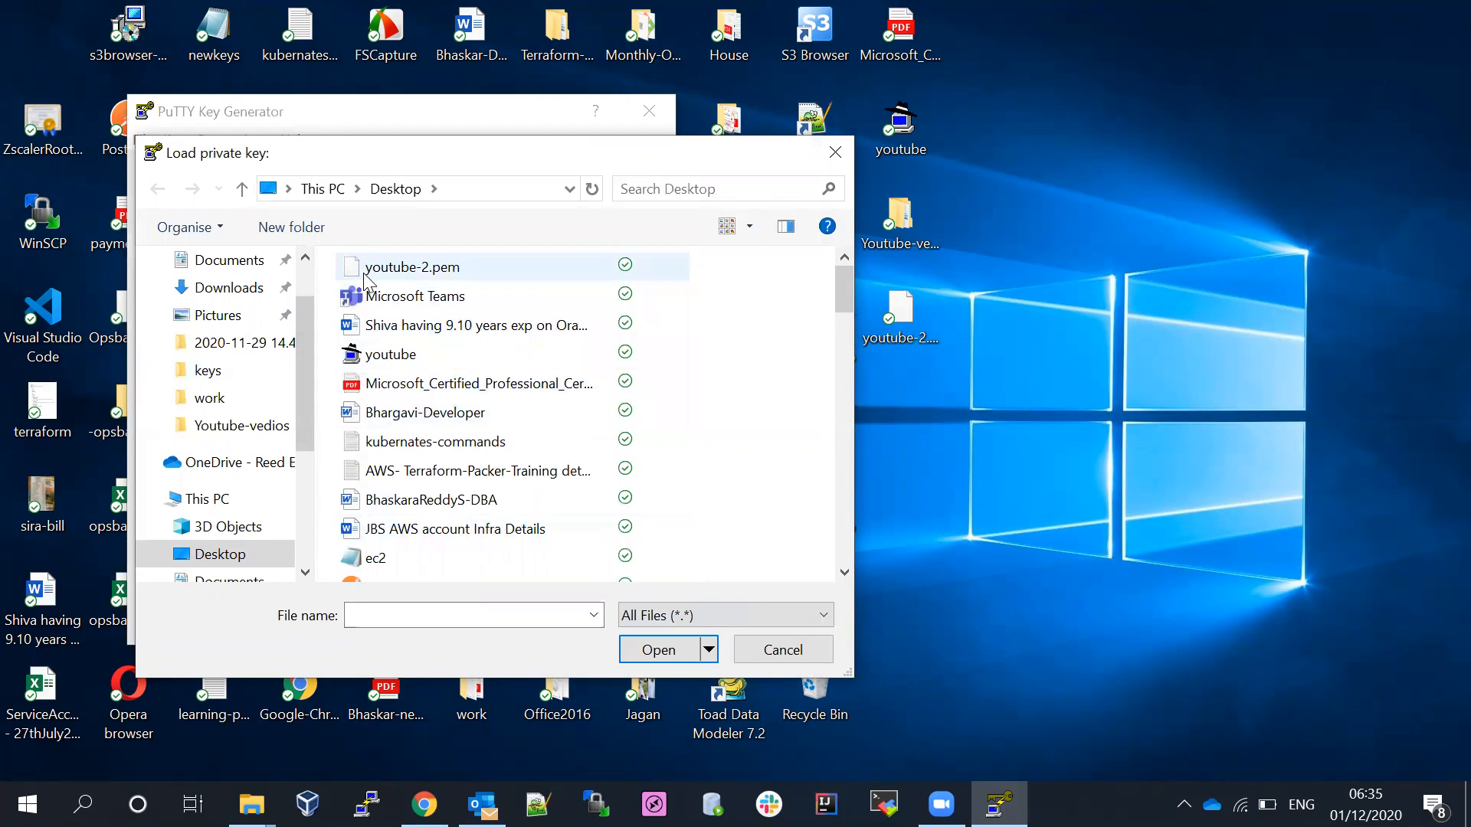
click(675, 616)
click(656, 637)
click(684, 621)
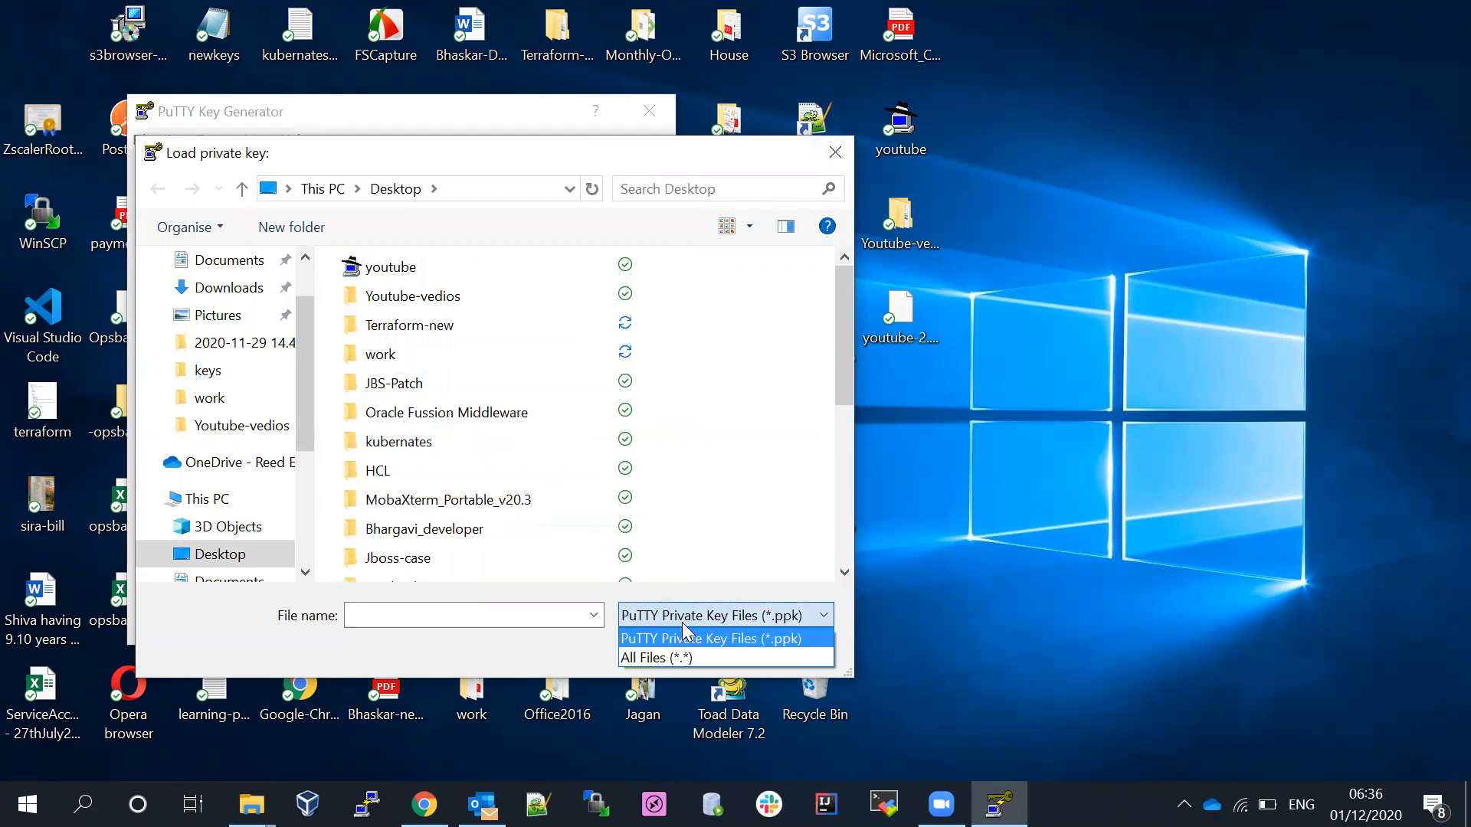
click(653, 658)
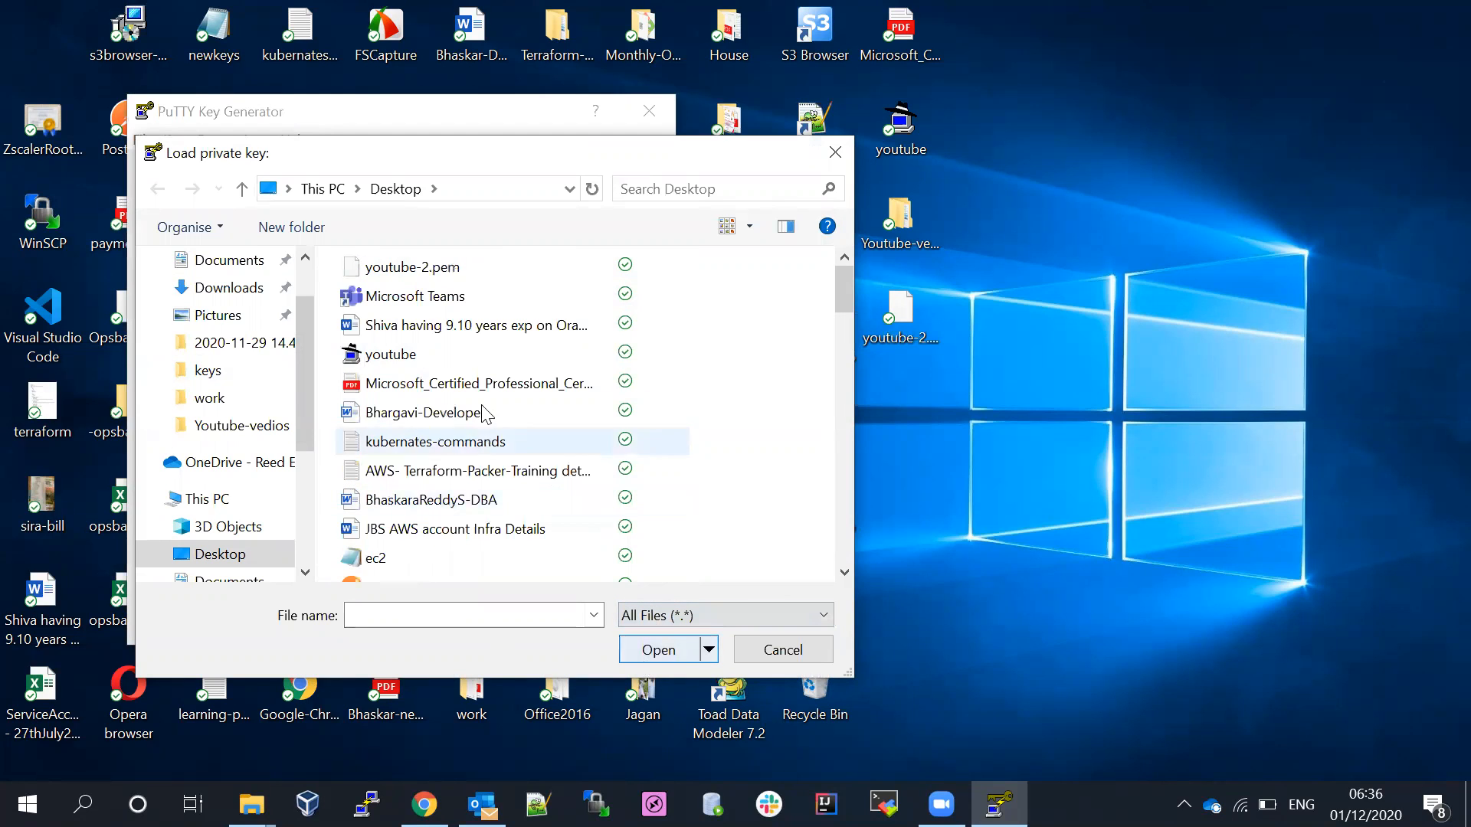
click(415, 268)
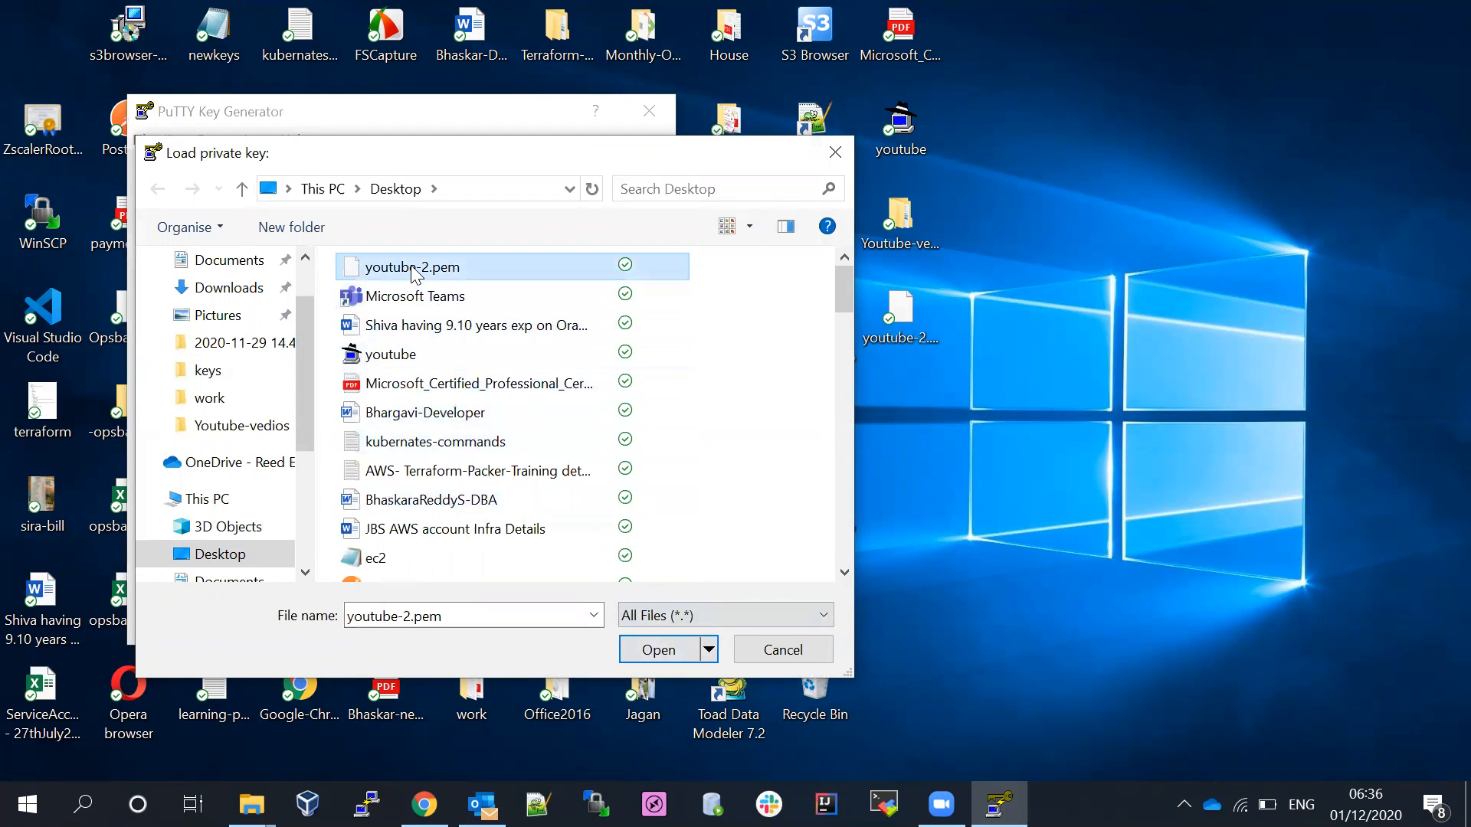
click(648, 651)
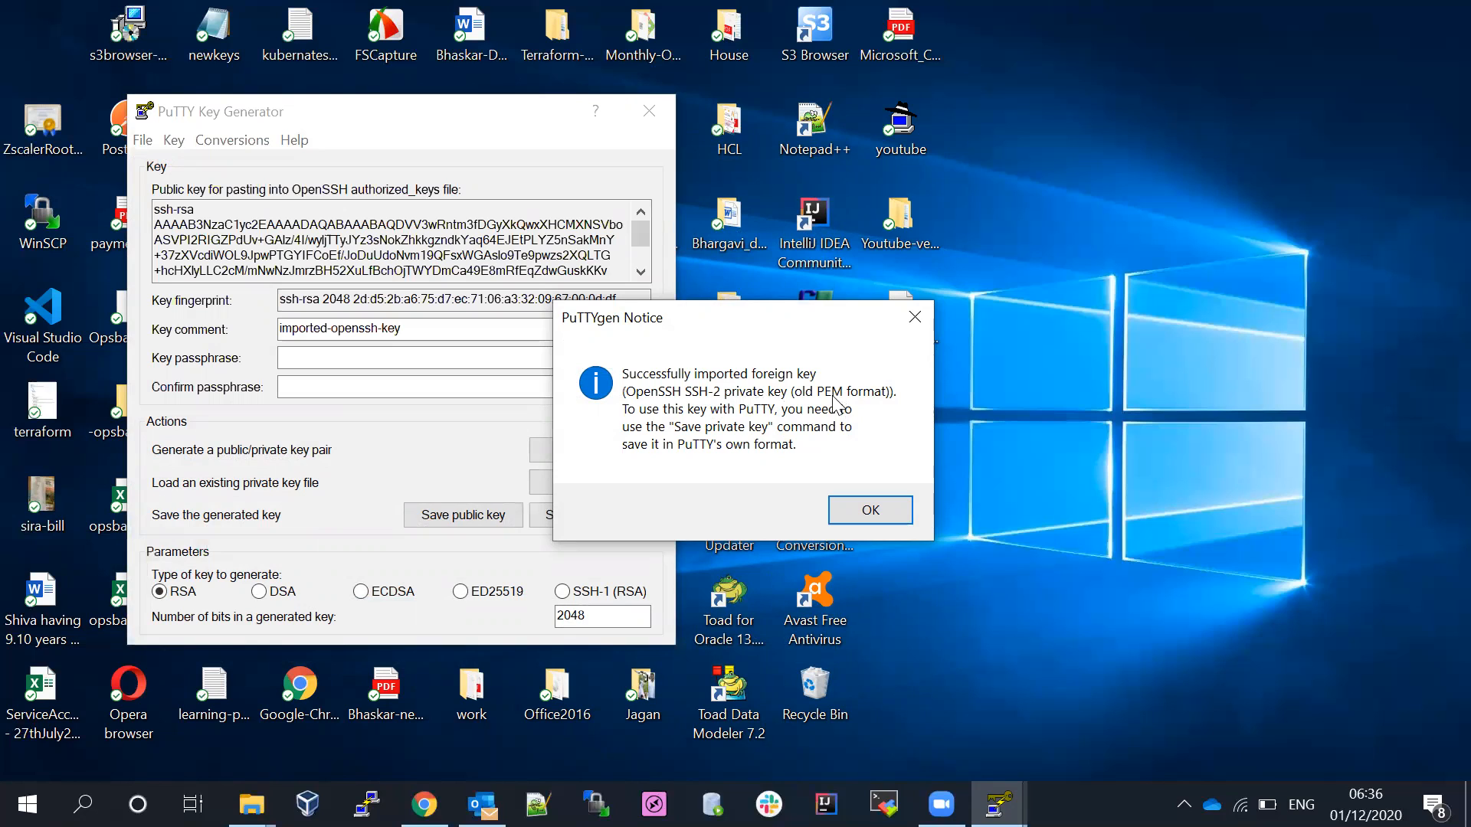
Step: Dismiss the import notice and set the key comment to SBR TechWorld
click(860, 509)
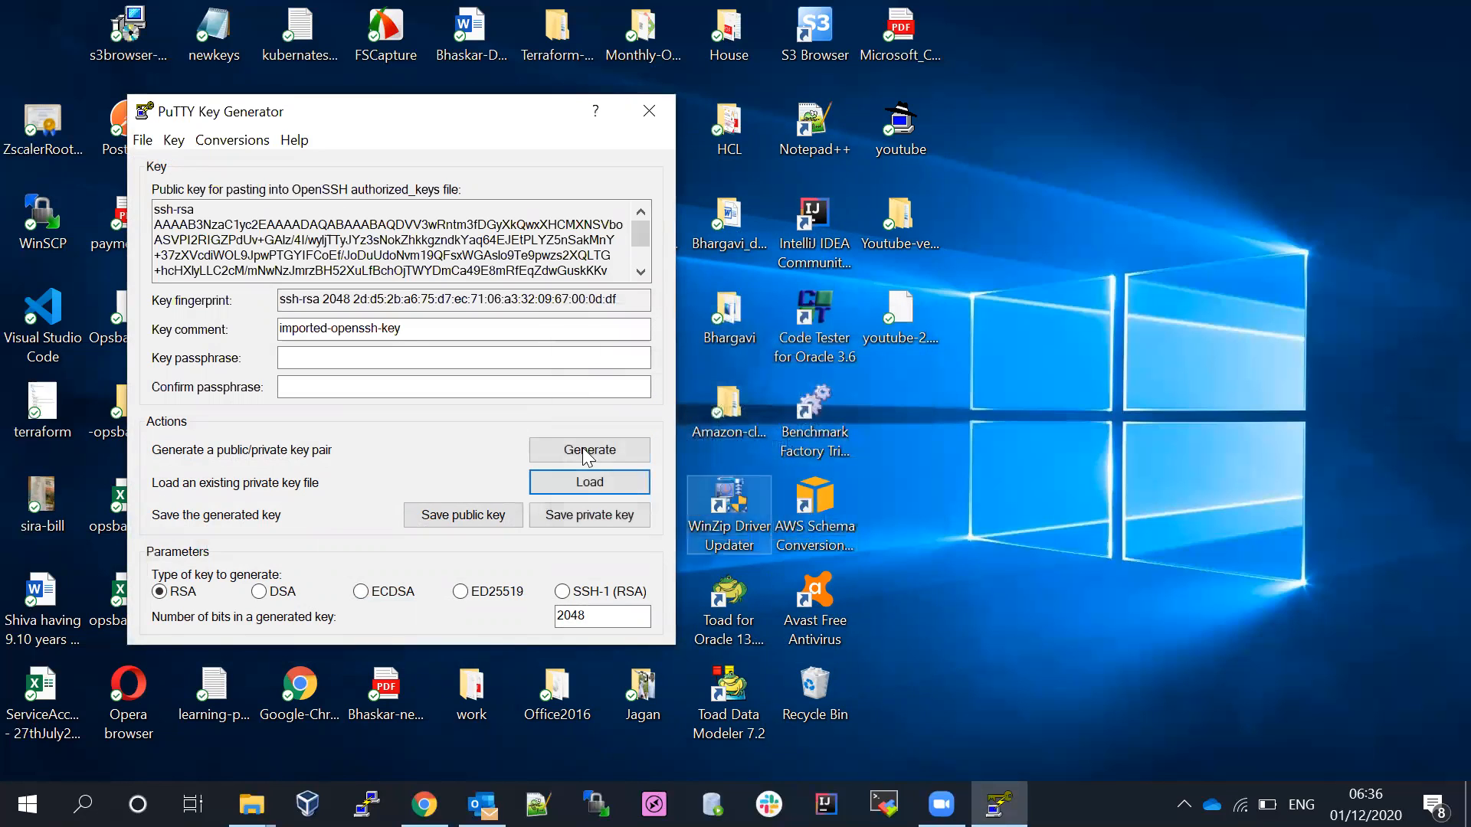
click(442, 334)
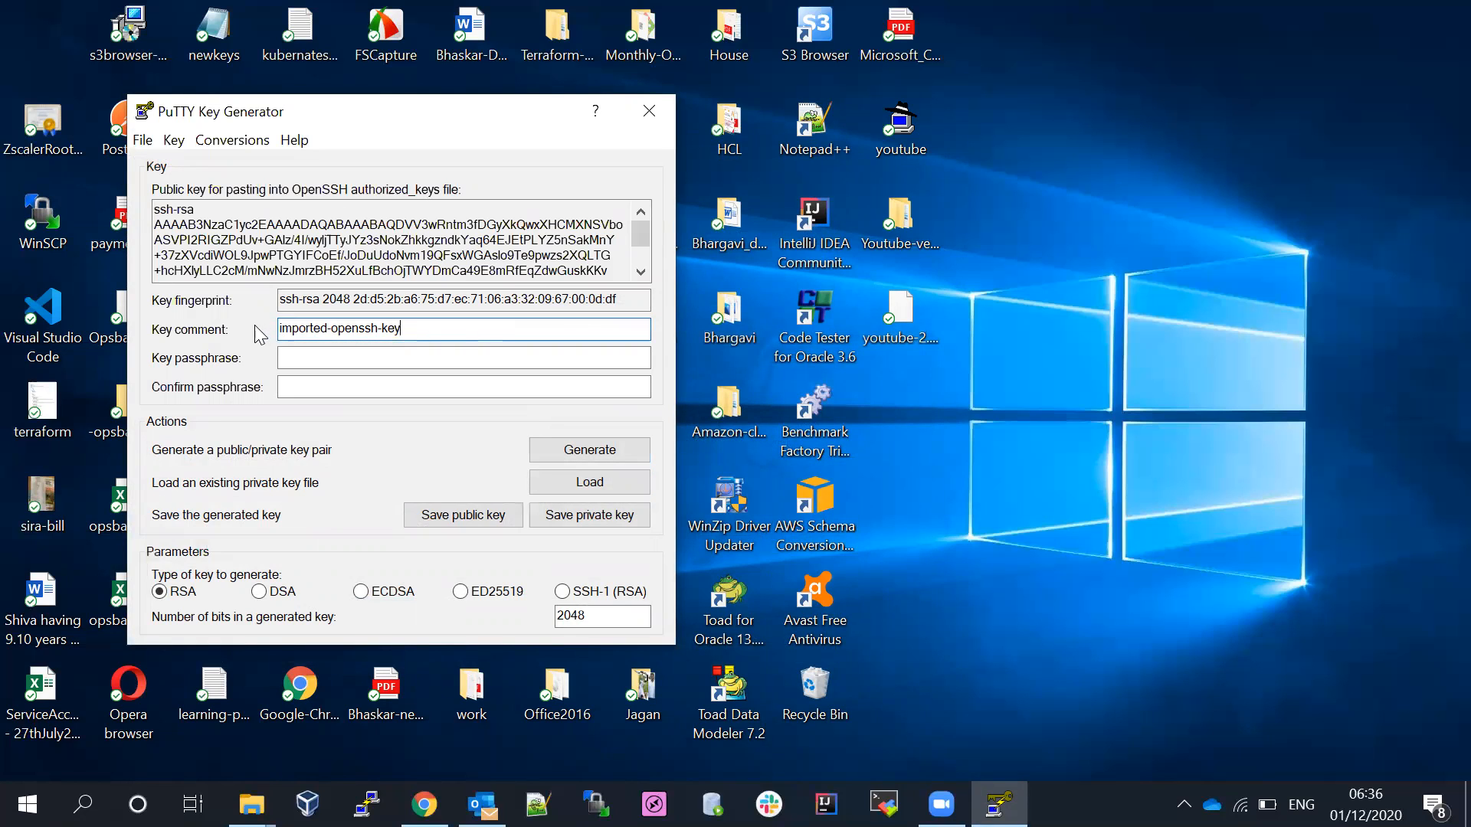
drag(441, 327, 205, 332)
text(SBR)
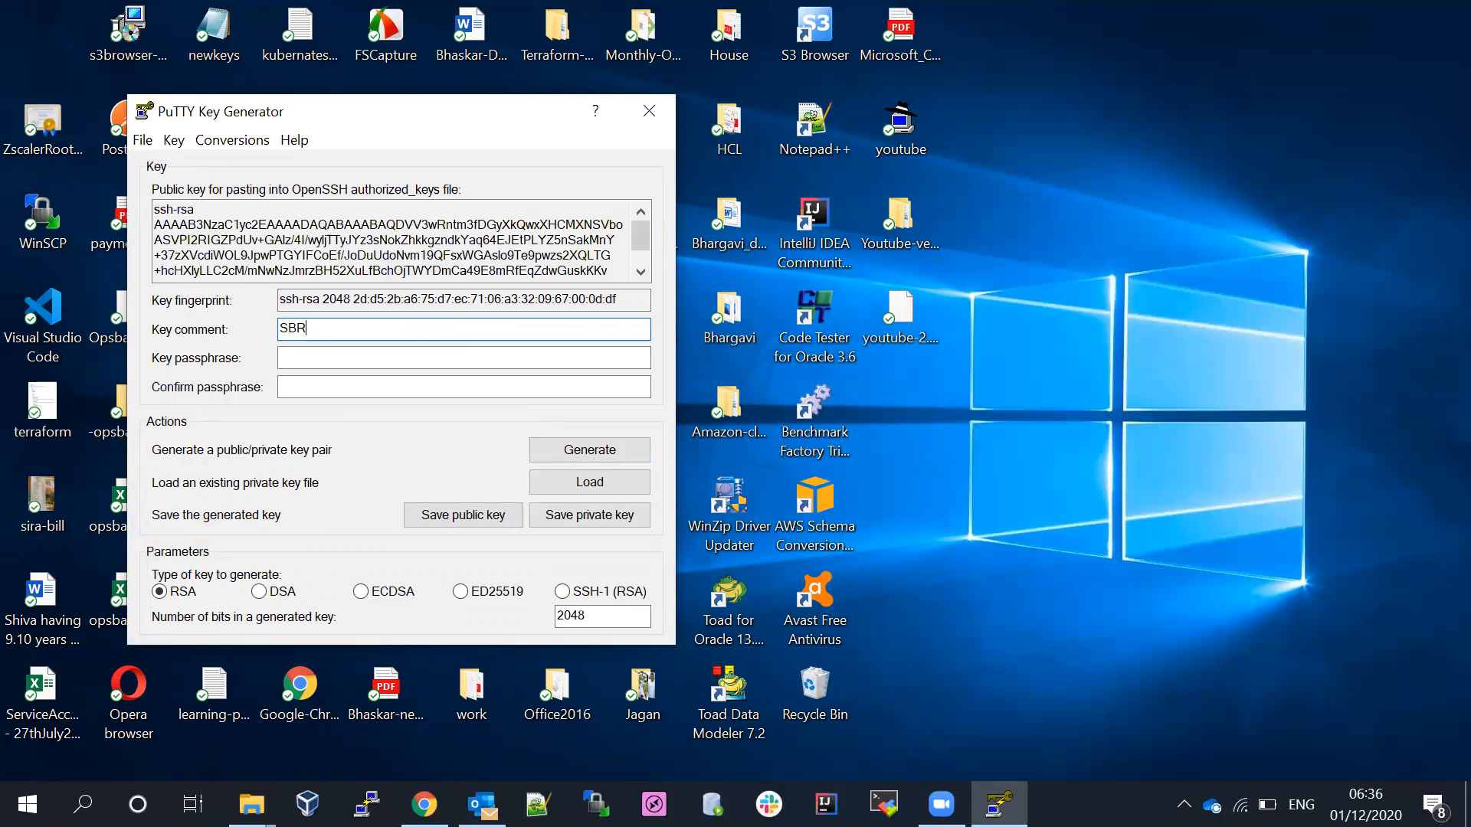
text( TechWorld)
Step: Enter the key passphrase and repeat it in the confirmation field
click(305, 358)
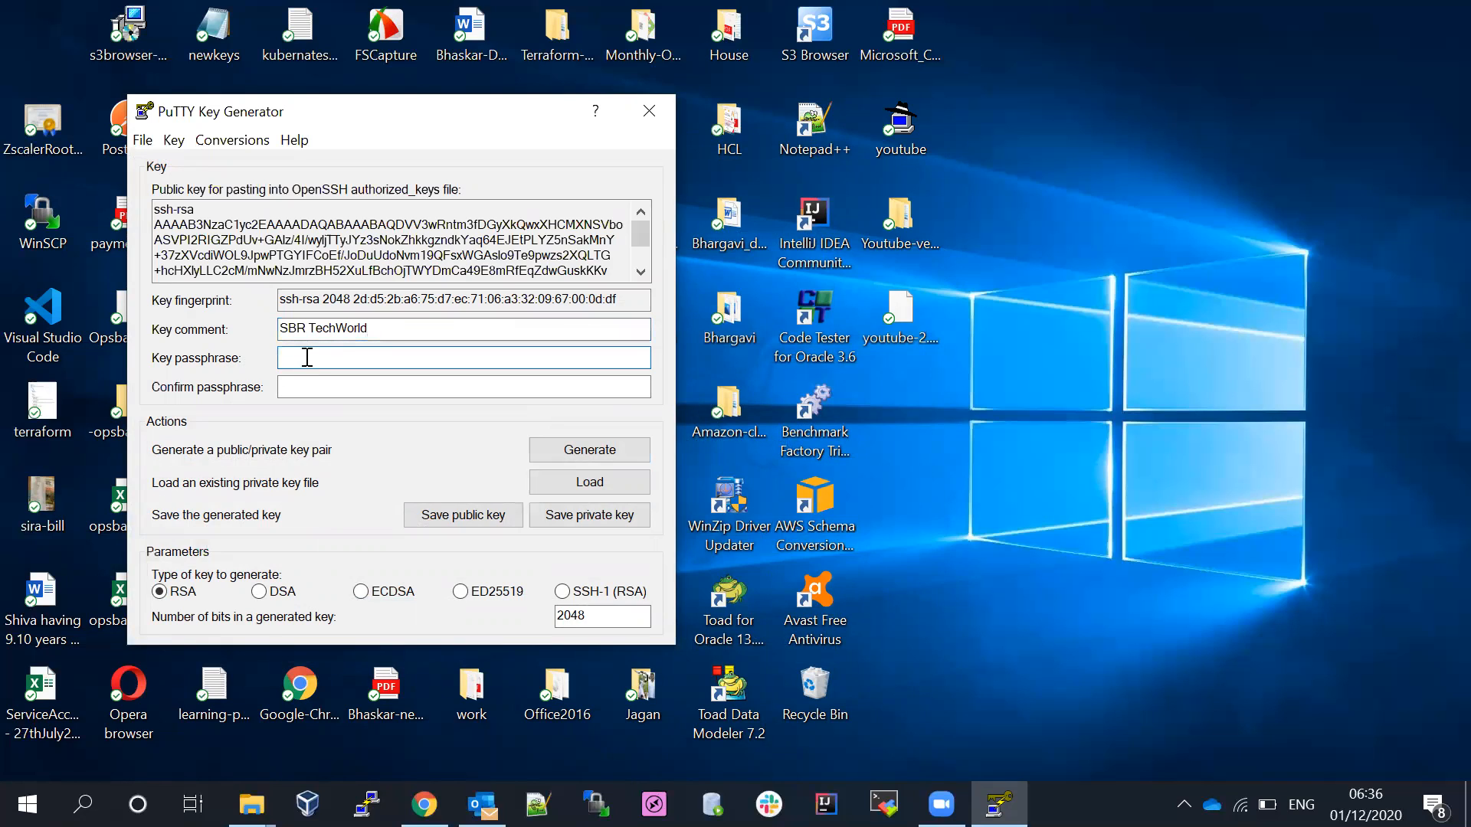
text(••)
key(BackSpace)
key(BackSpace)
key(BackSpace)
key(BackSpace)
text(••••••••••••)
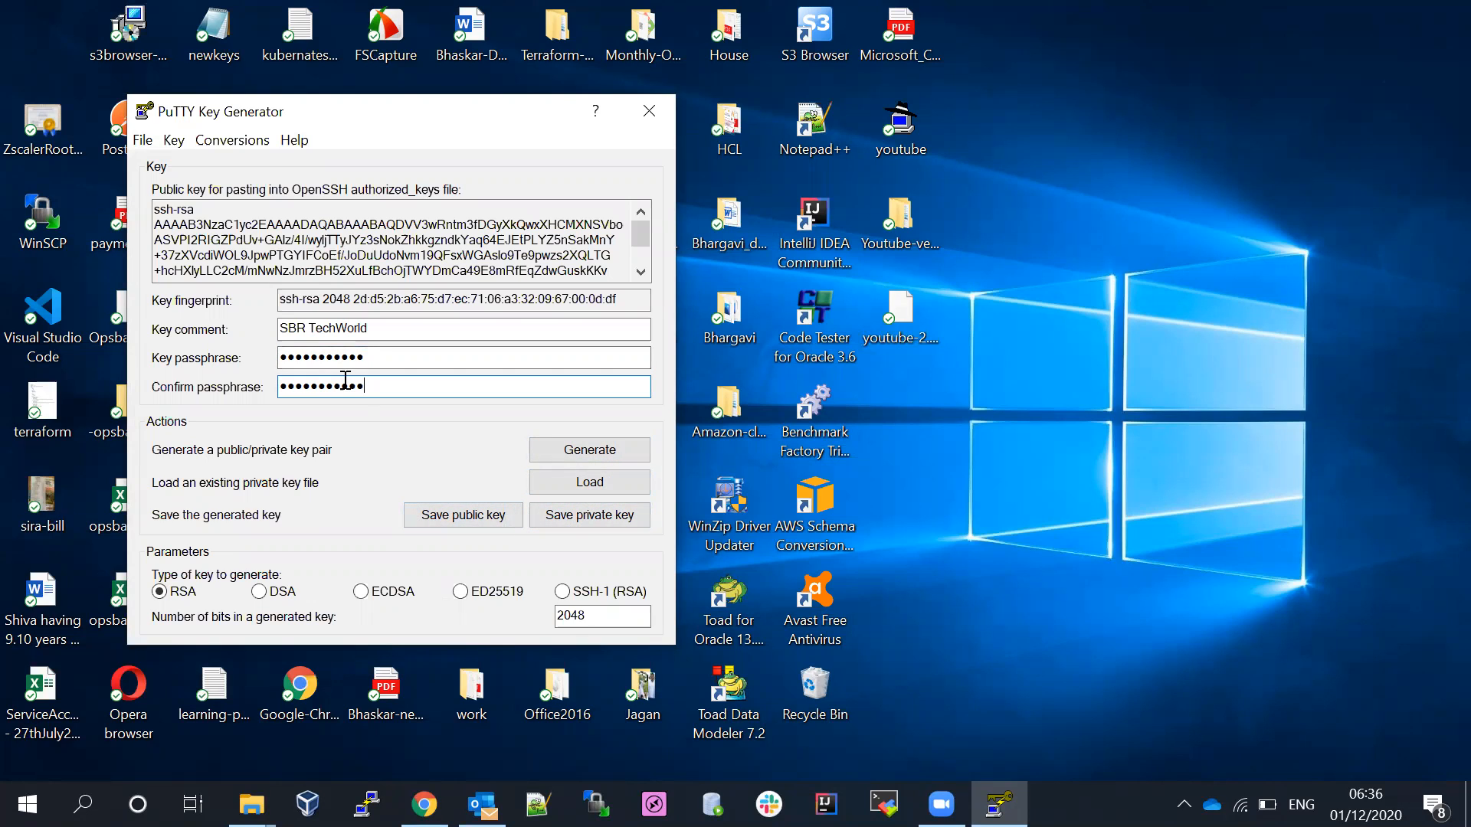
Step: Save the private key to the Desktop as youtube-2.ppk, close PuTTYgen and select the saved file
click(584, 521)
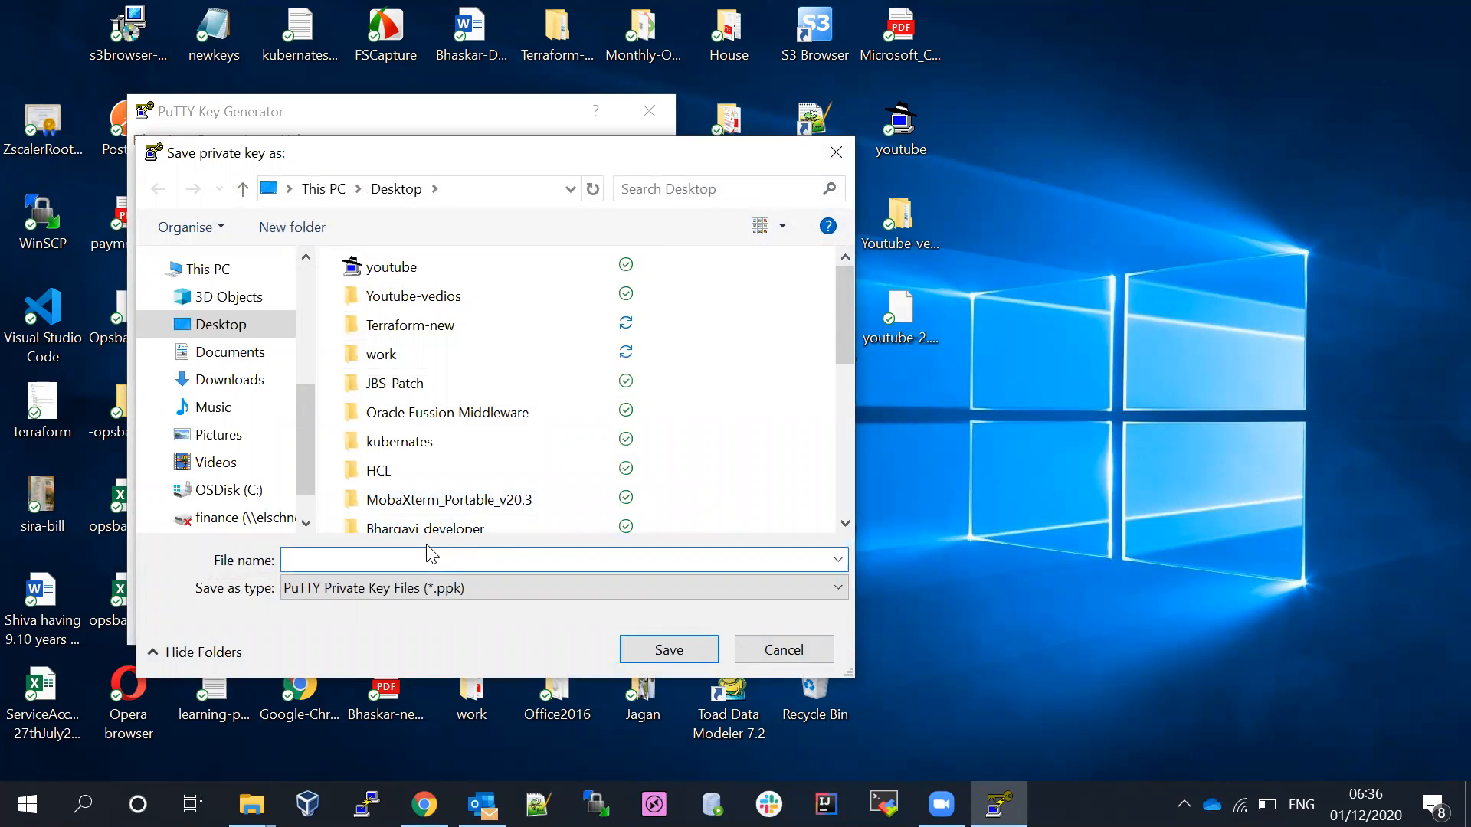
text(you)
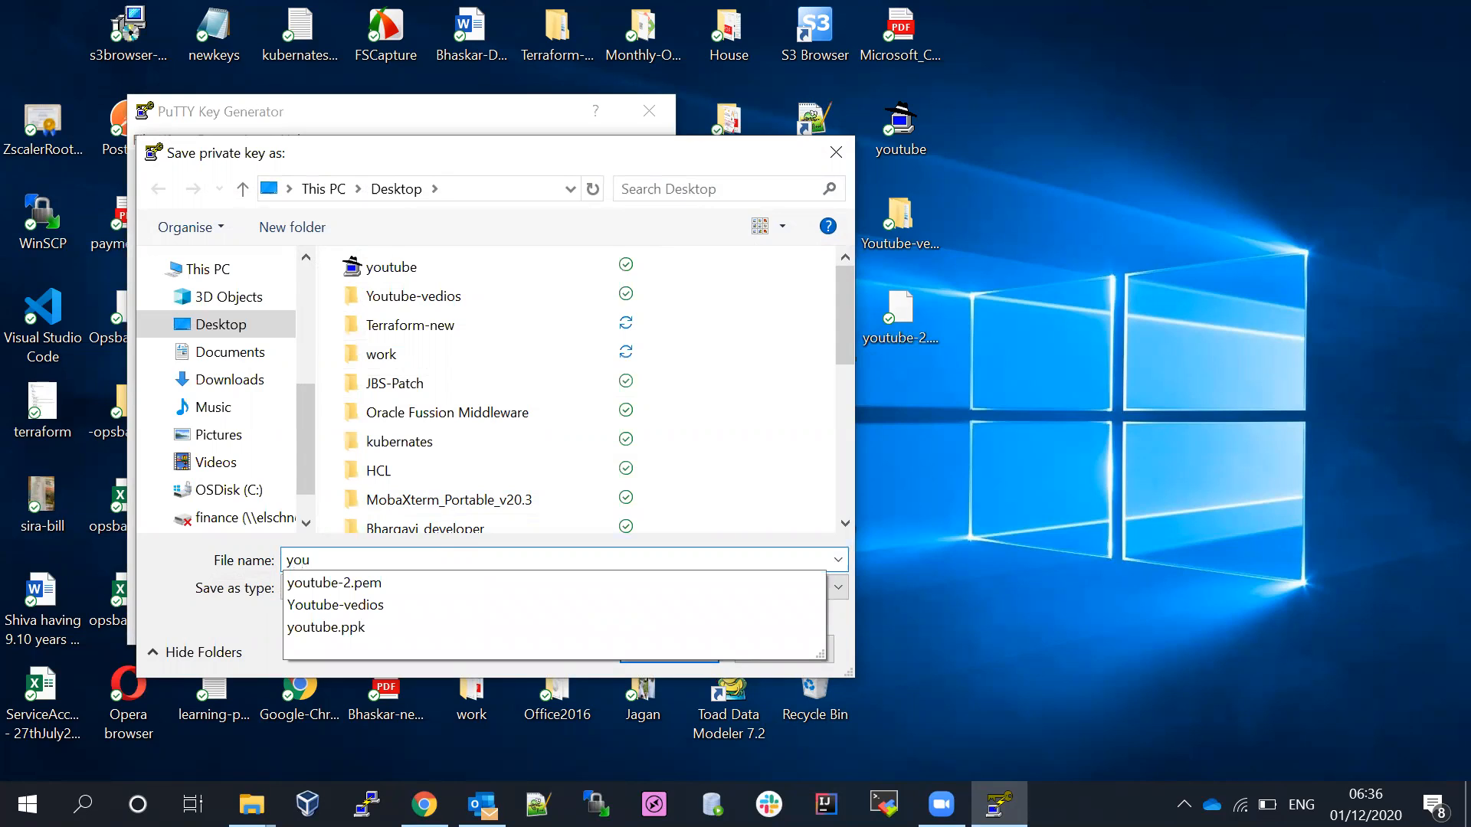
click(385, 582)
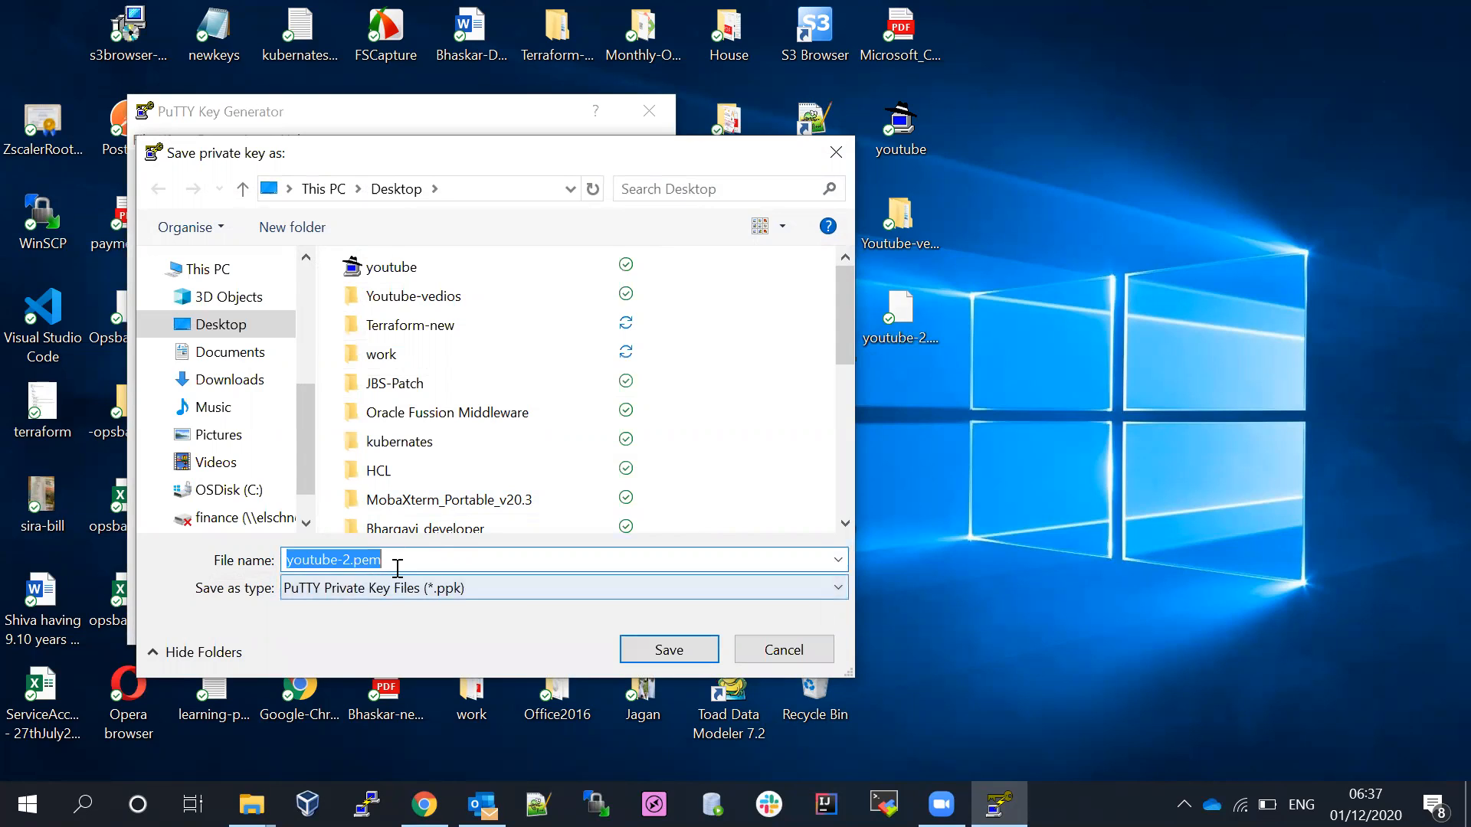
click(397, 567)
key(BackSpace)
key(BackSpace)
key(BackSpace)
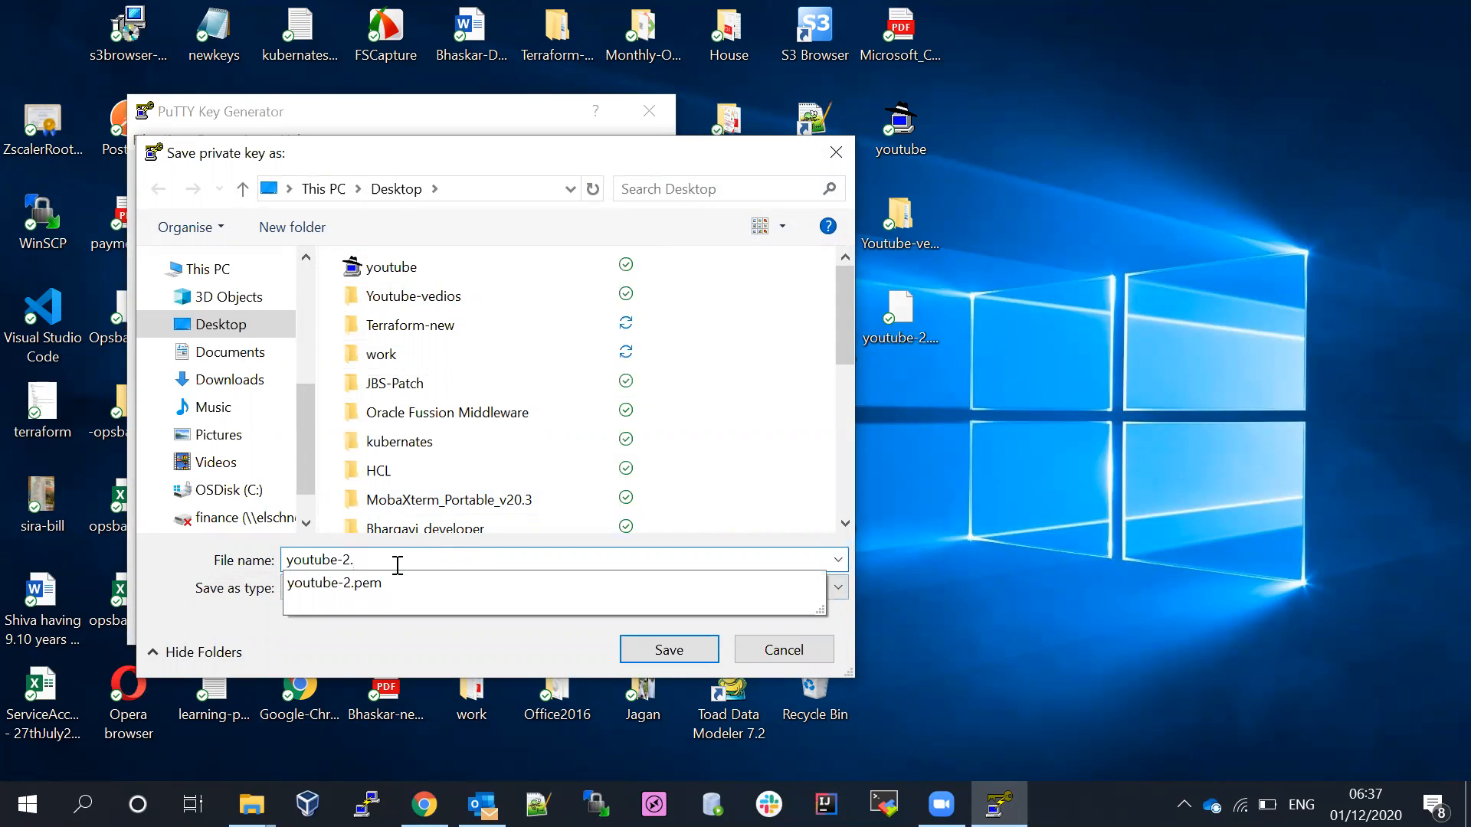
text(ppk)
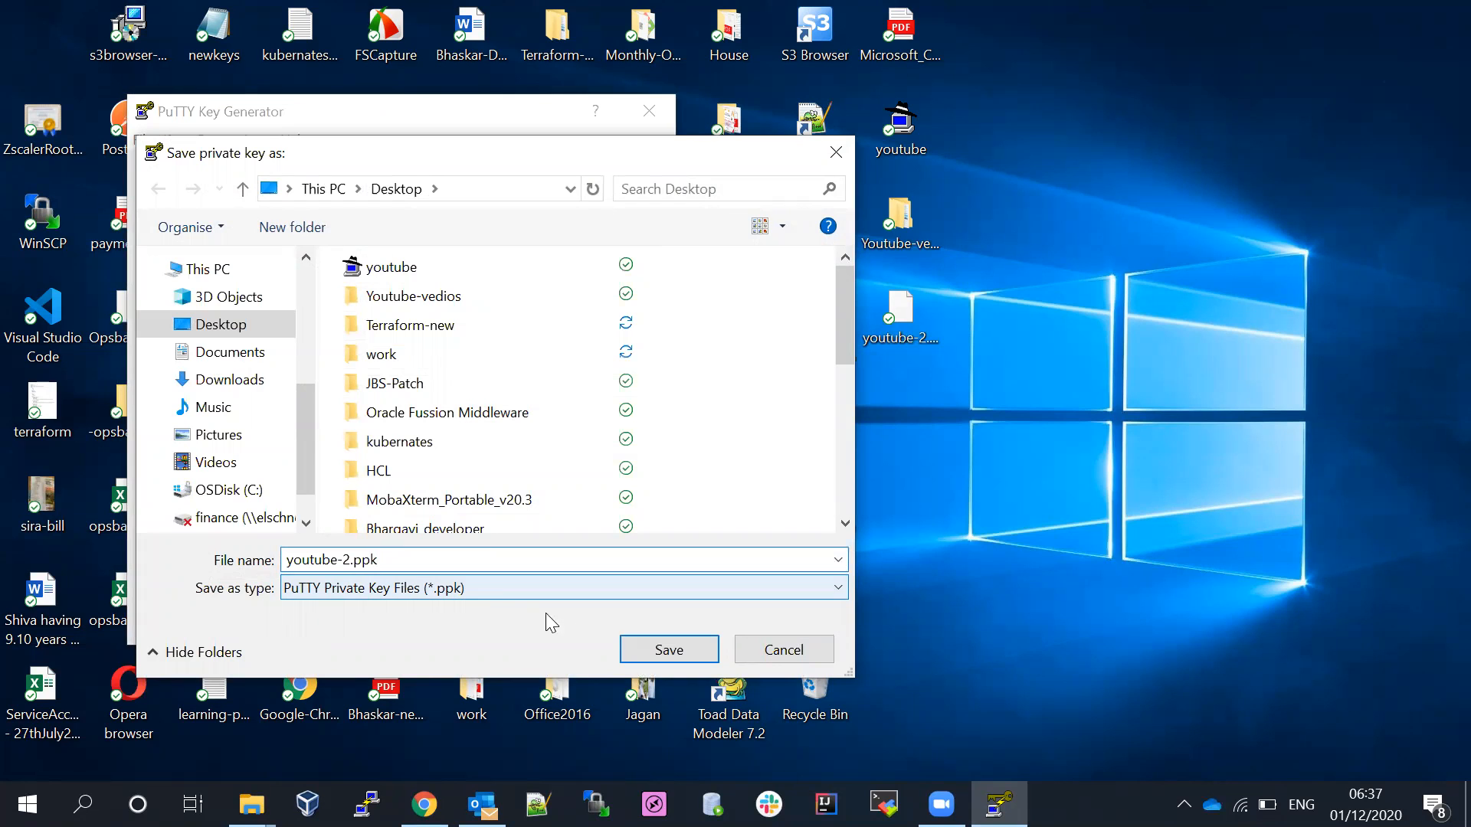
click(645, 650)
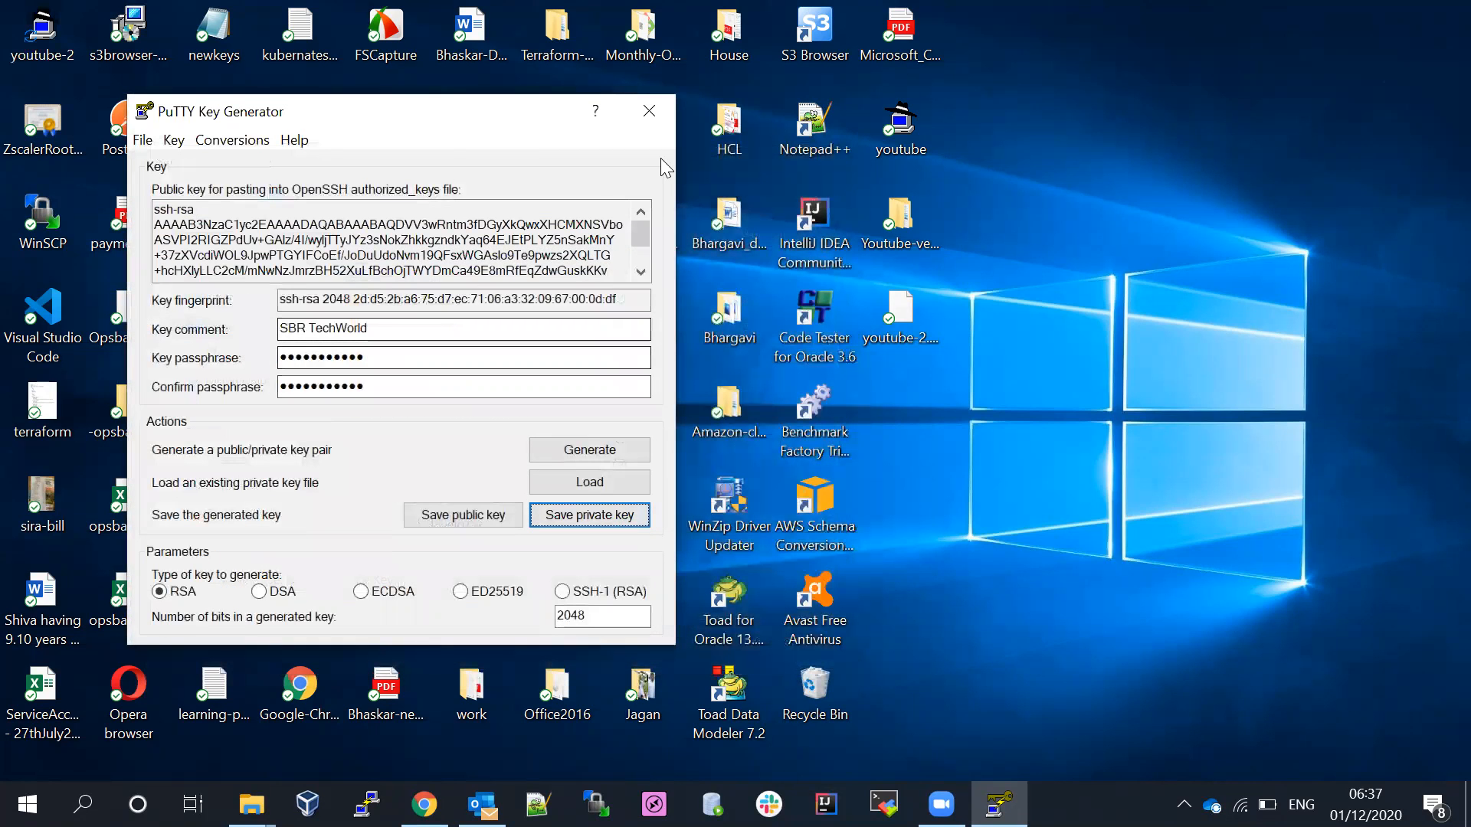
click(648, 111)
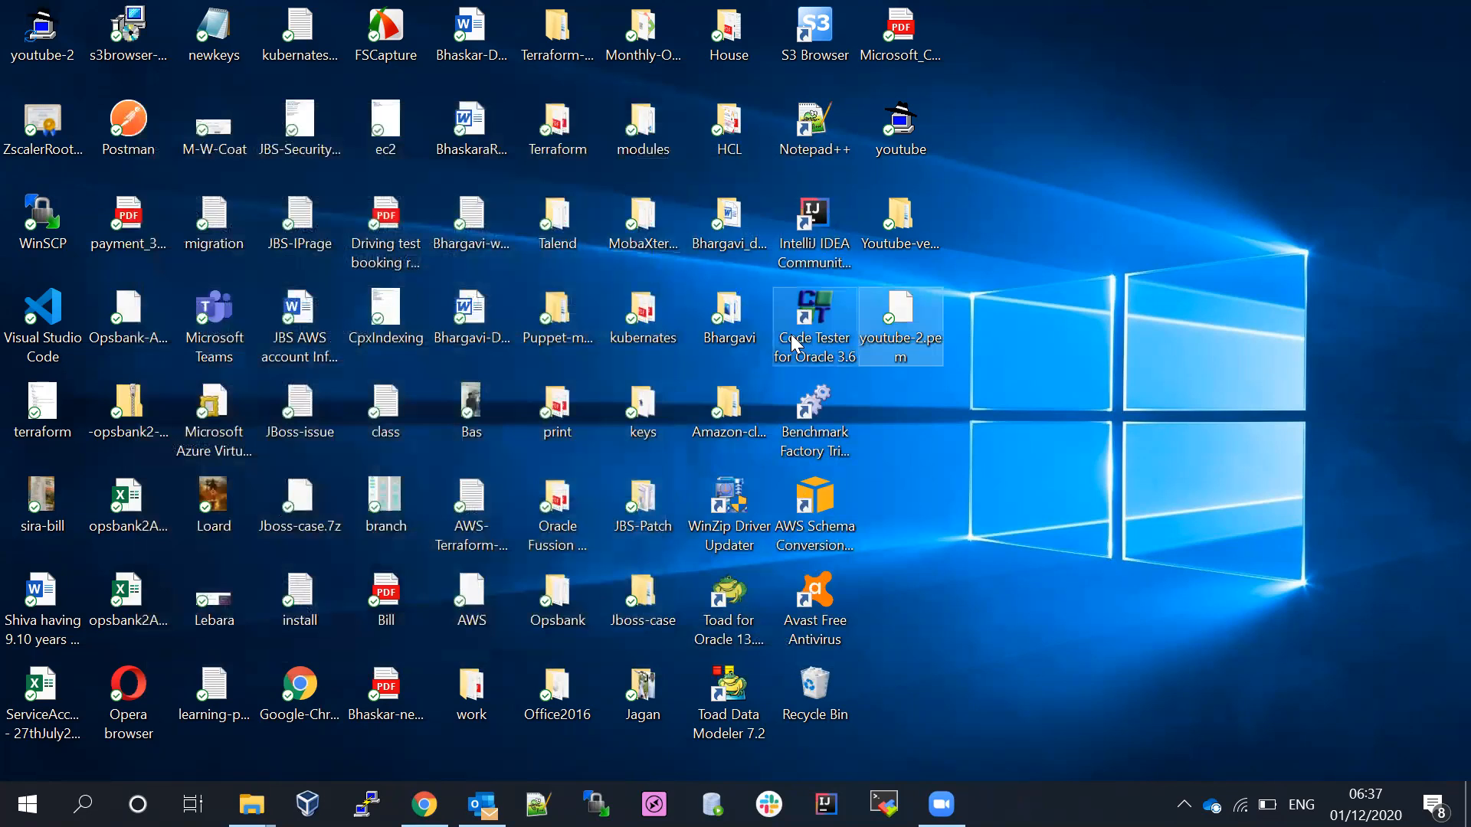
click(43, 45)
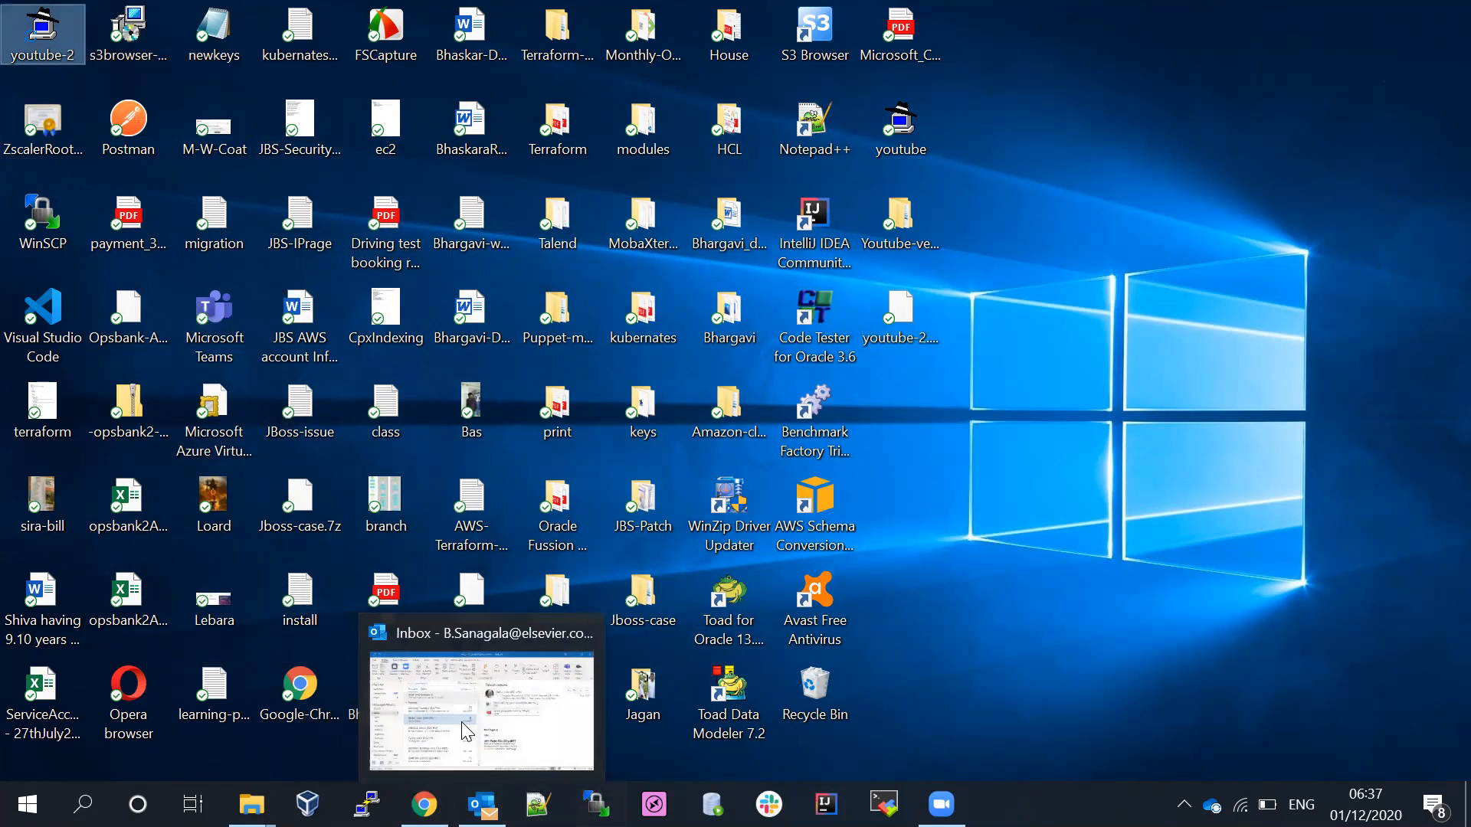
Step: Switch to the EC2 console in Chrome, refresh the instances, select ec2-demo and copy its public IPv4 address
click(483, 805)
click(423, 805)
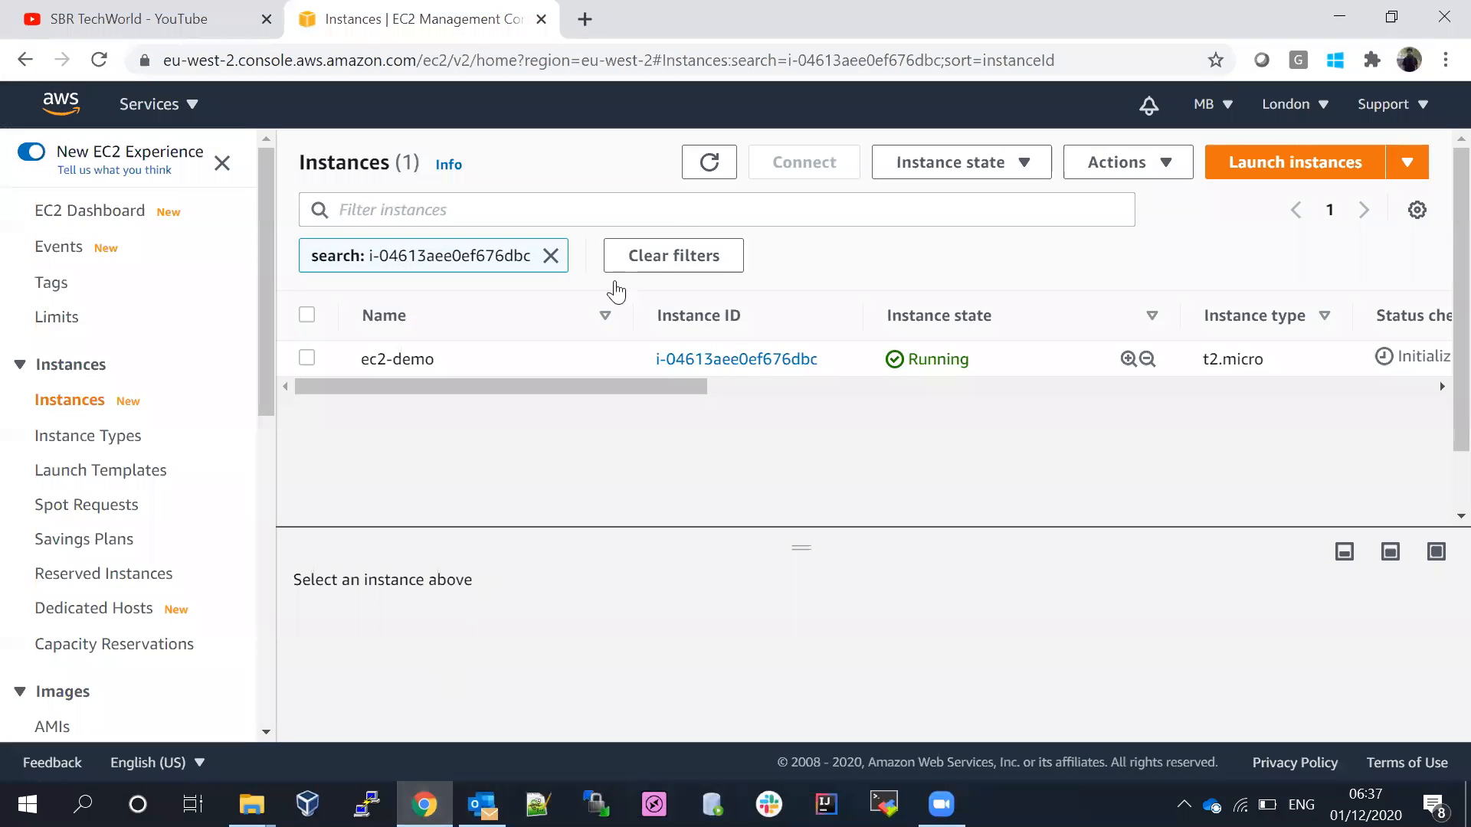
click(694, 180)
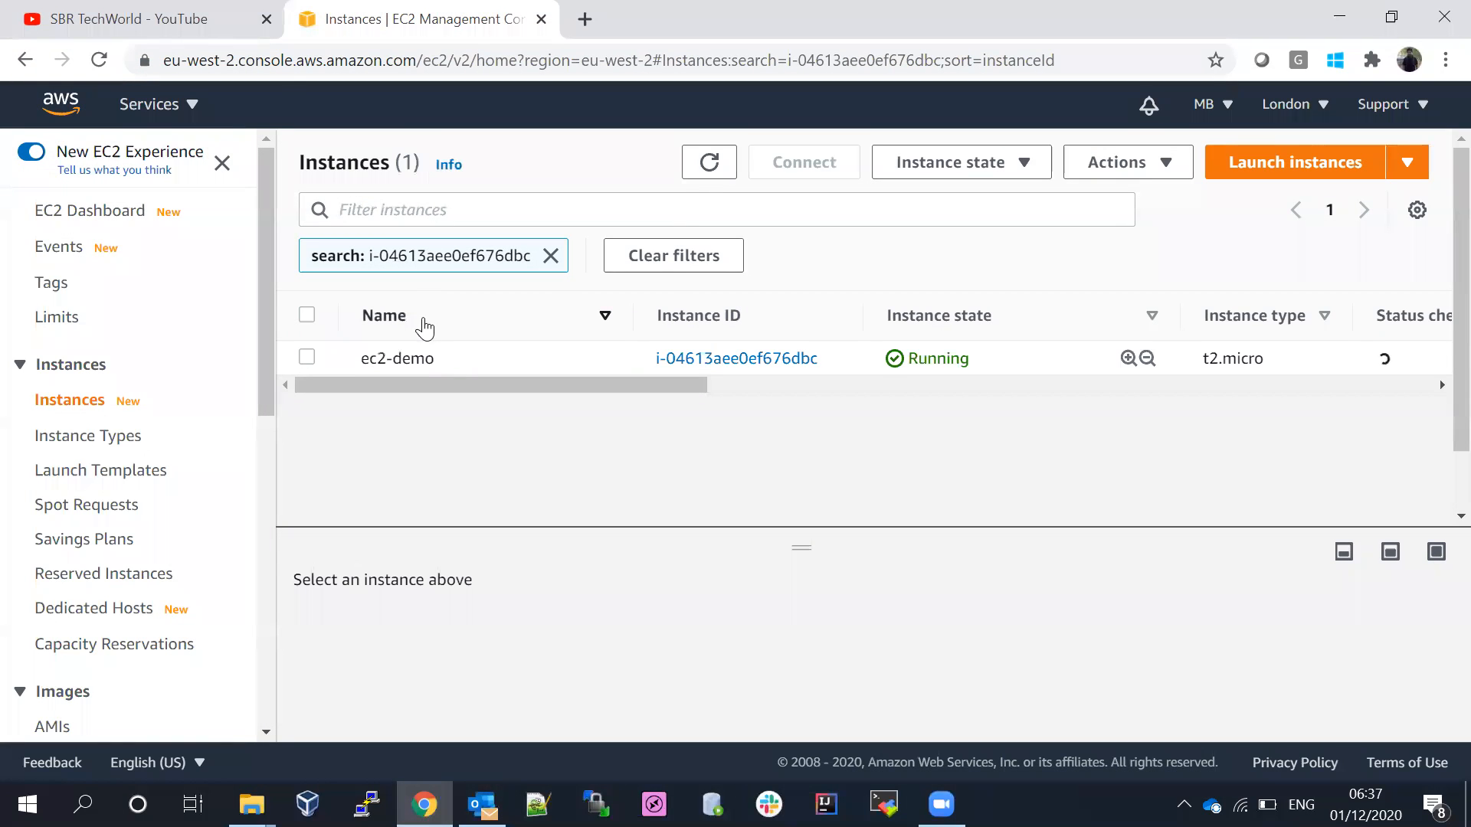
click(306, 358)
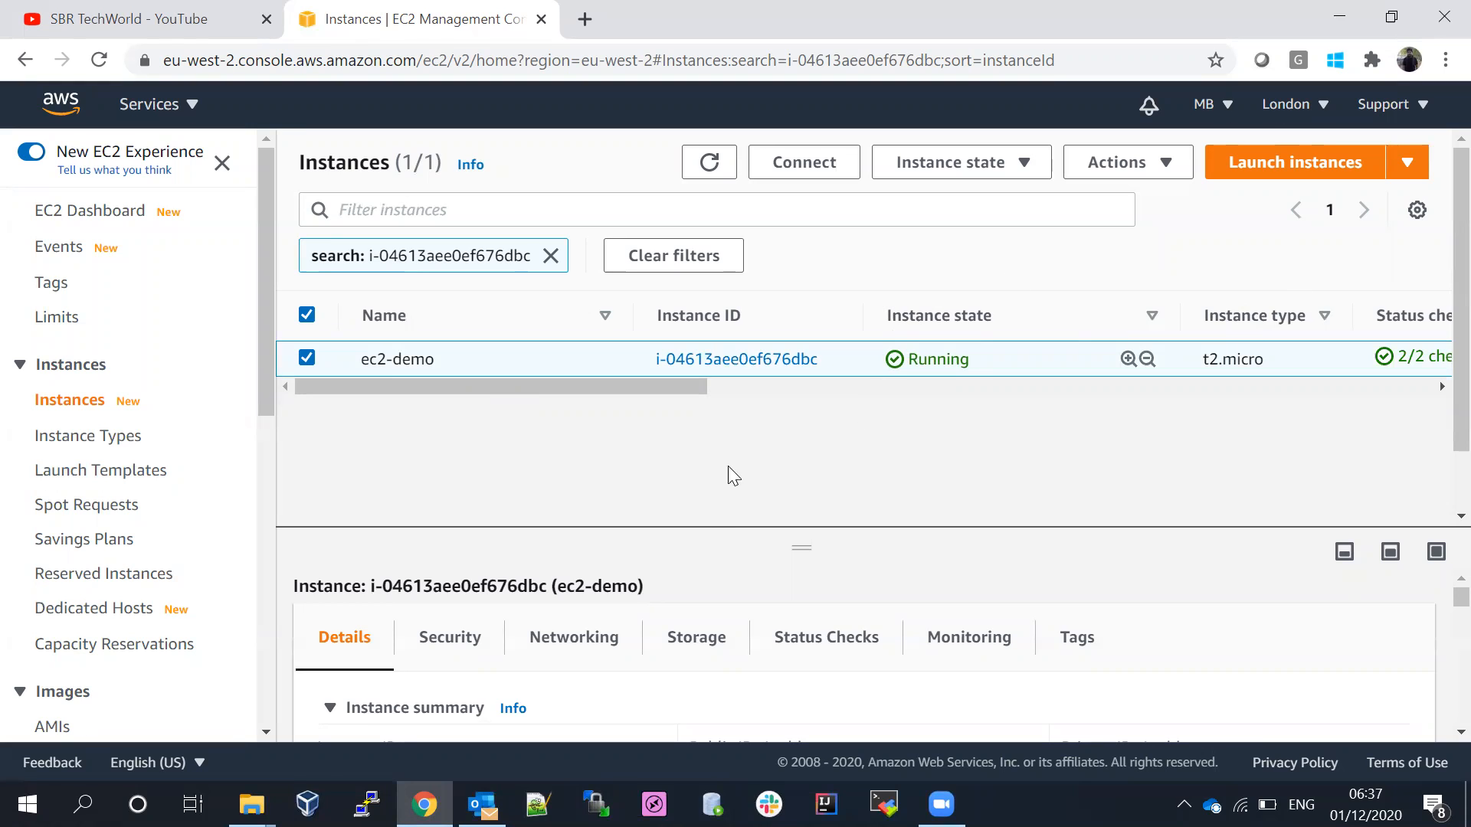
drag(708, 528, 644, 418)
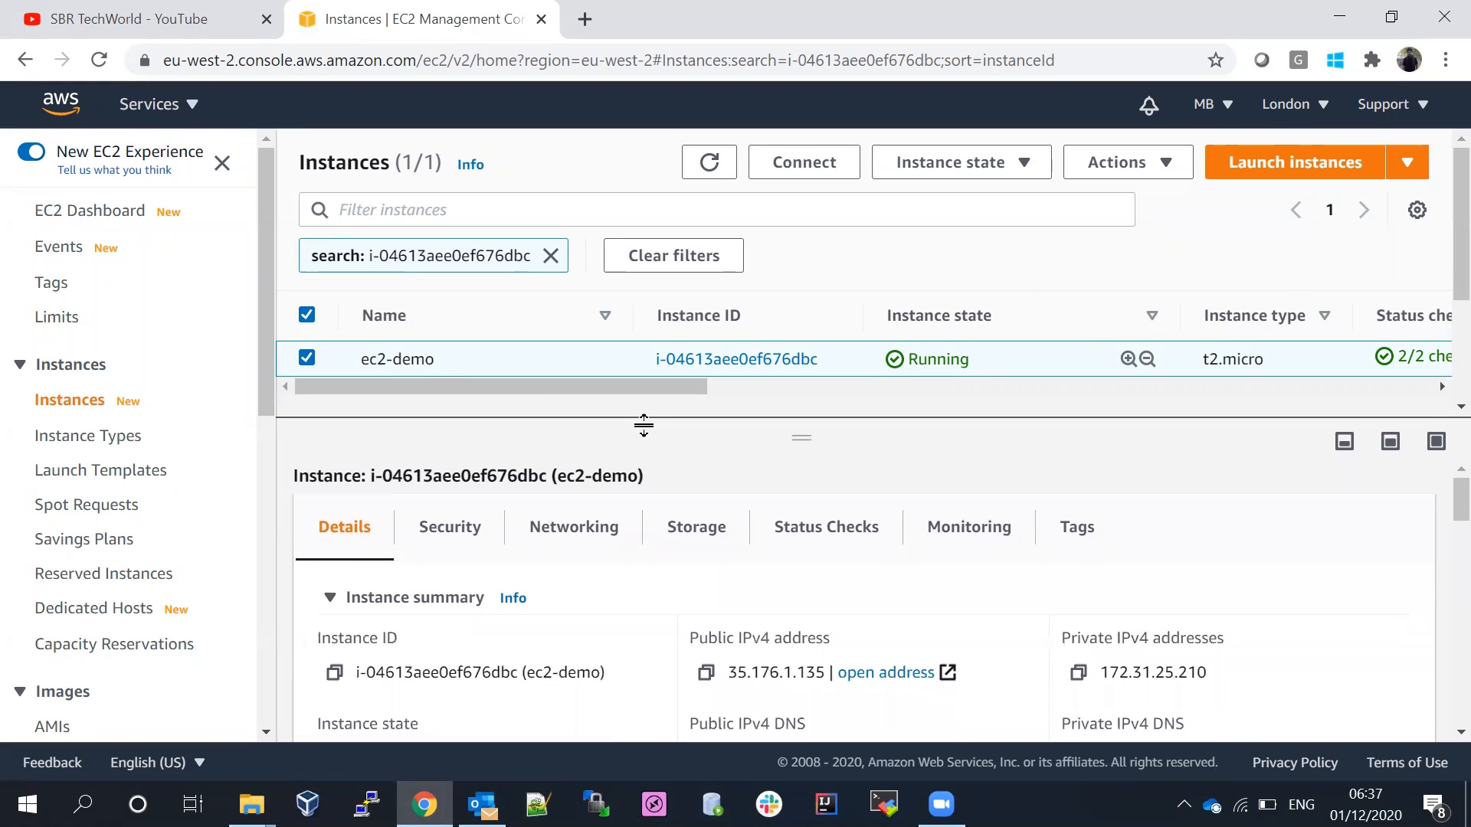
click(705, 674)
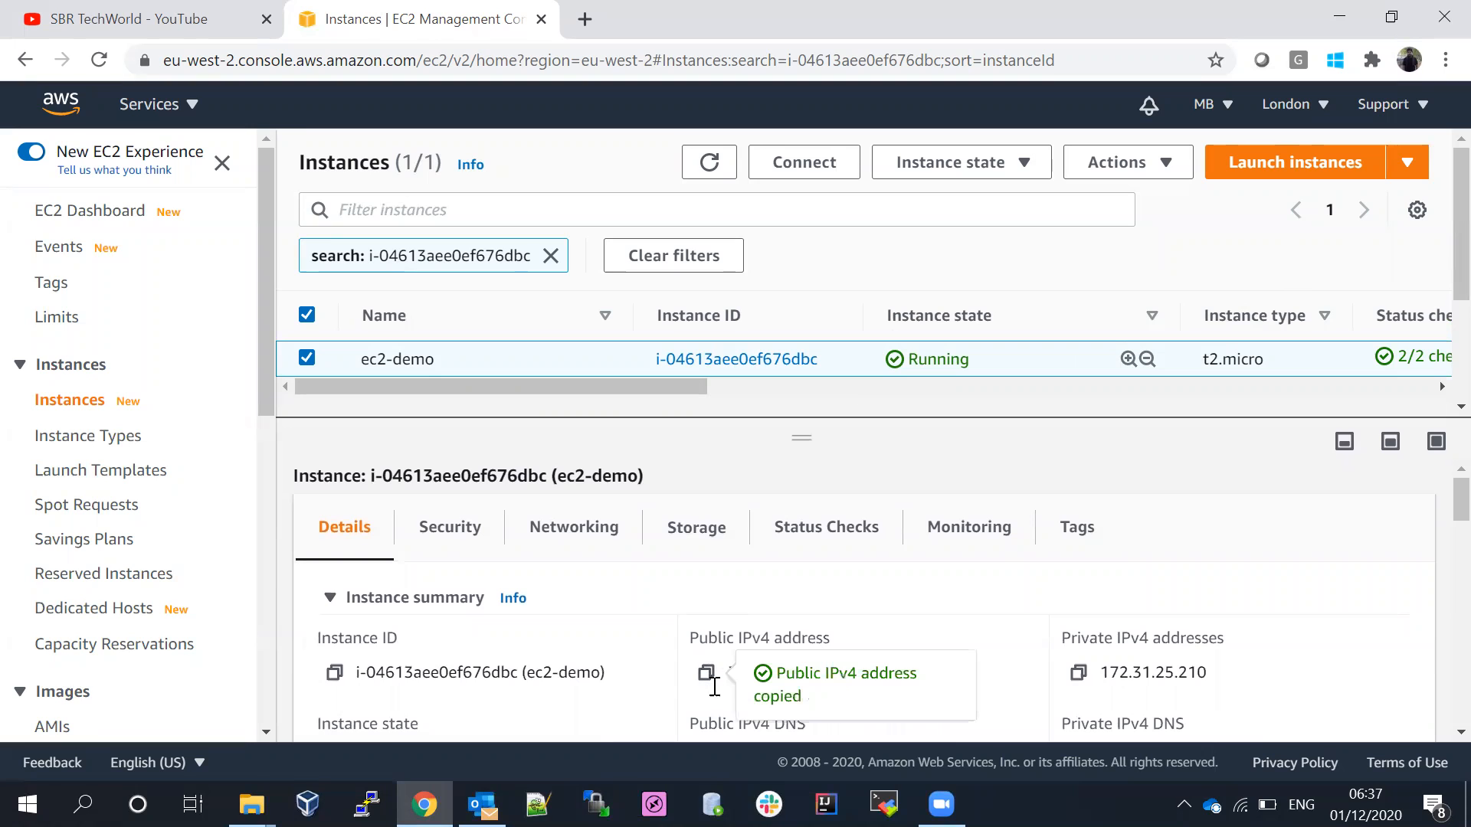
Step: Open PuTTY, paste the copied IP address as host name and choose youtube-2 from the Desktop as the SSH authentication key
click(367, 804)
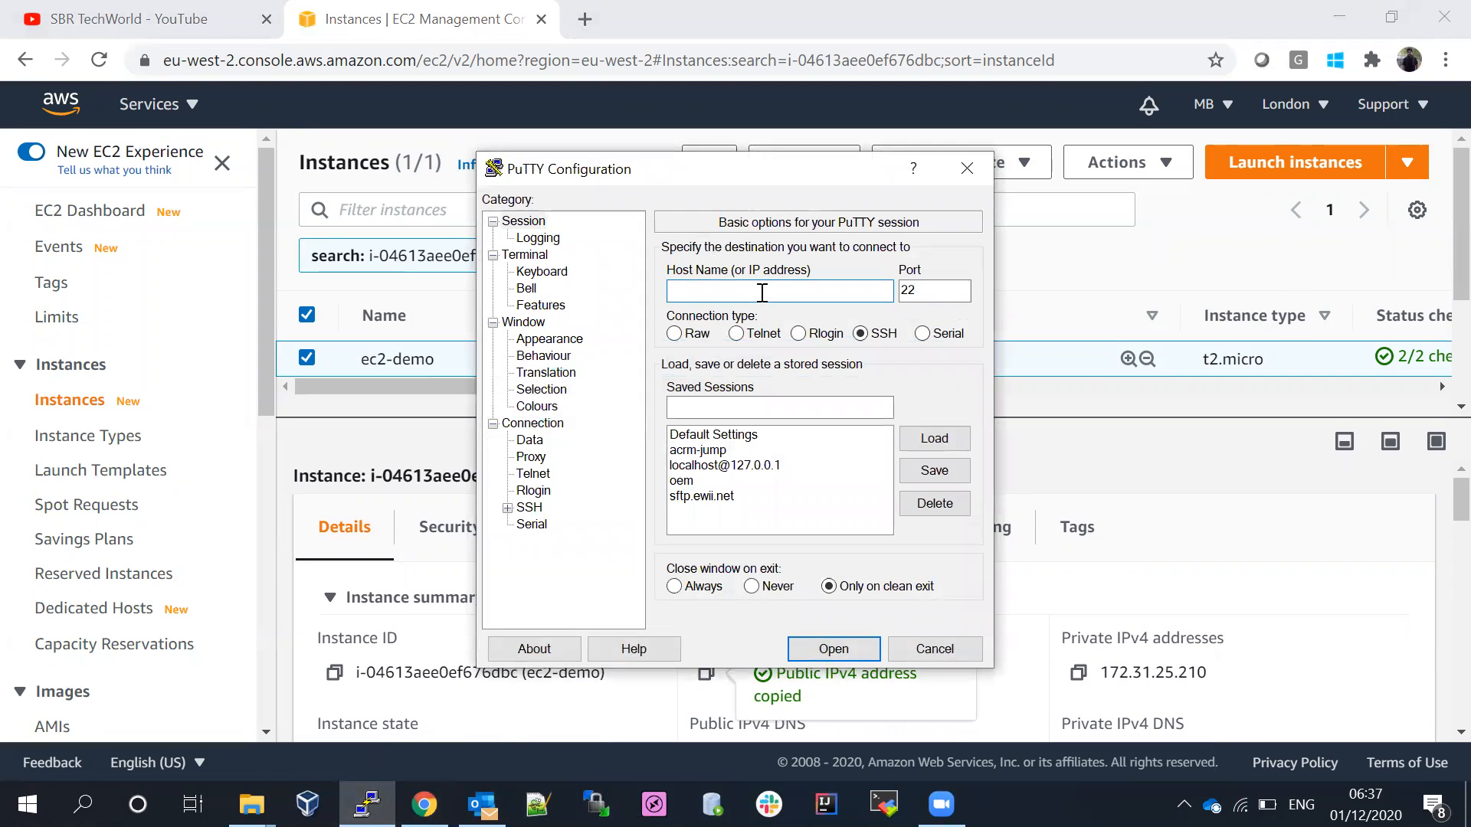
key(ctrl+v)
click(507, 509)
click(543, 526)
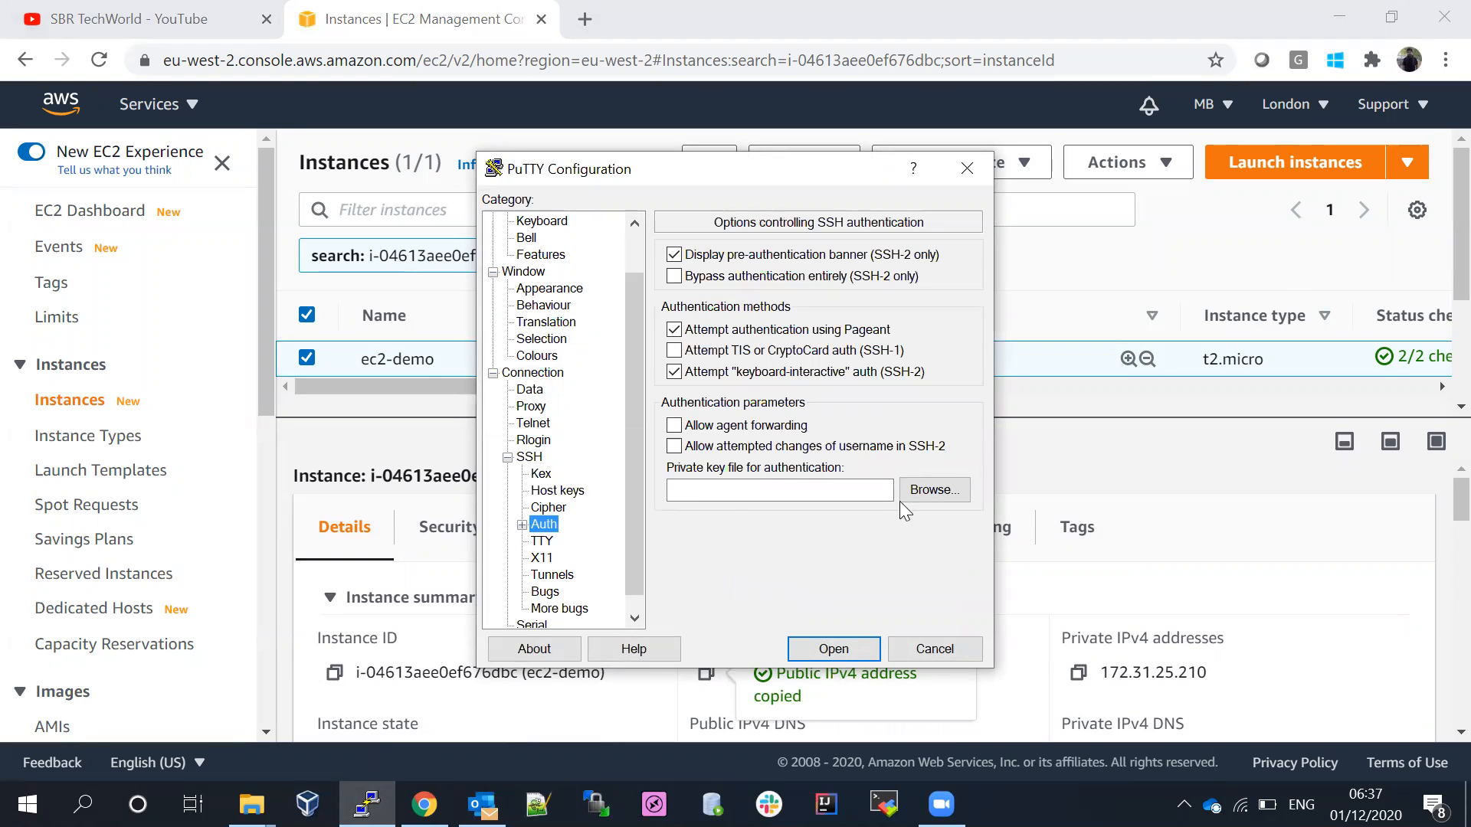
click(921, 492)
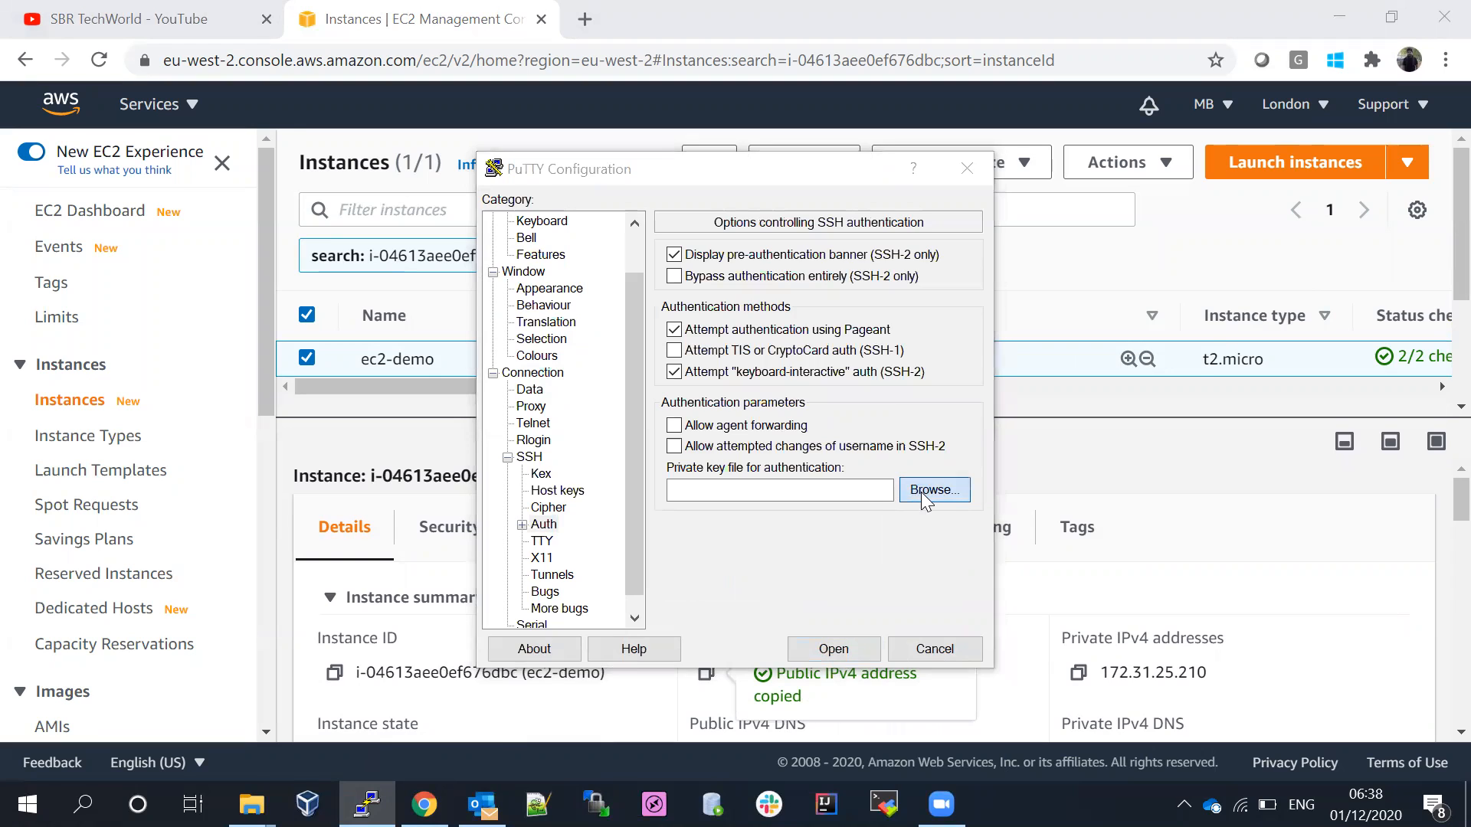
click(768, 269)
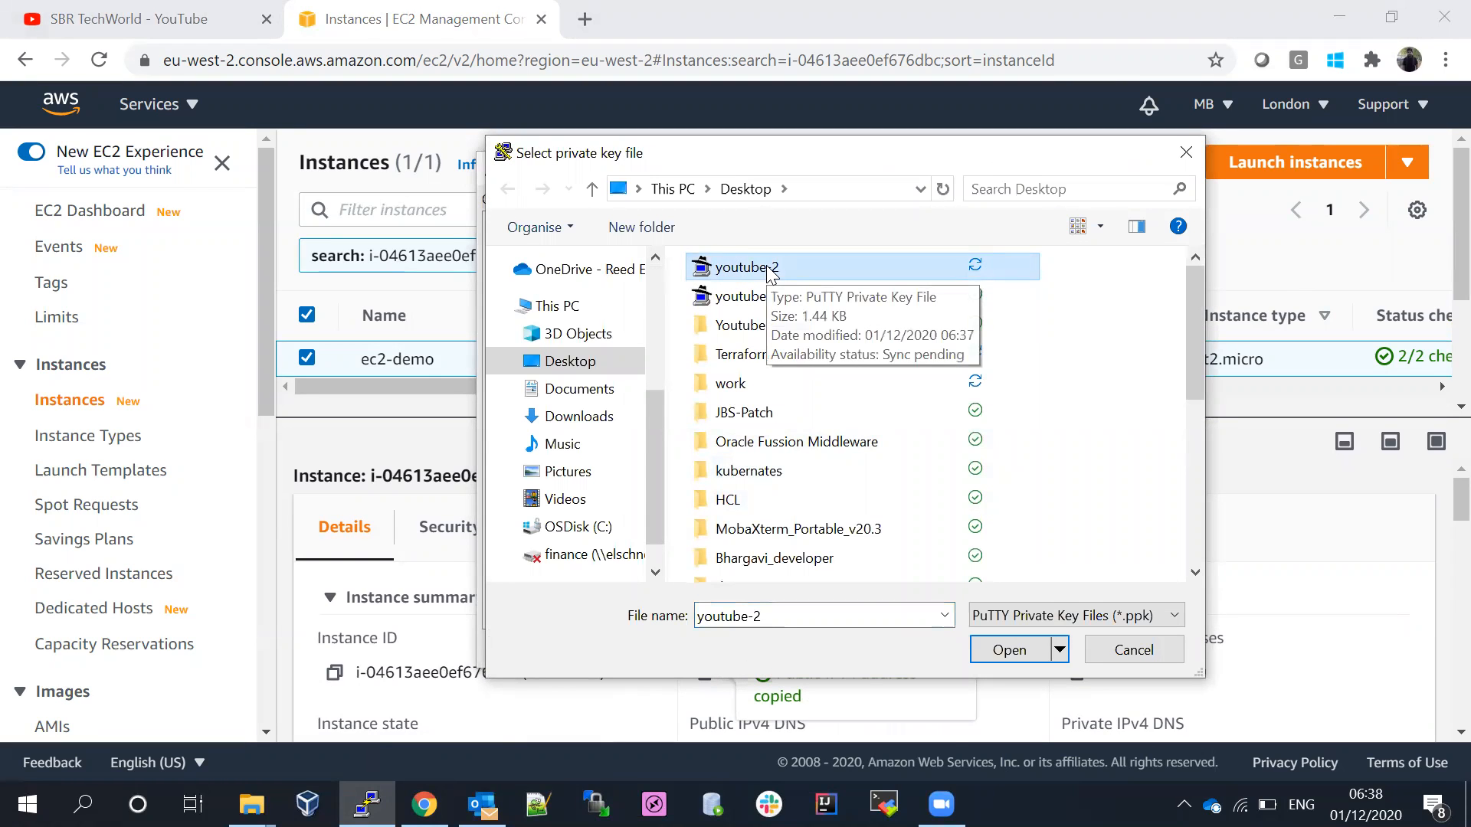
click(1003, 651)
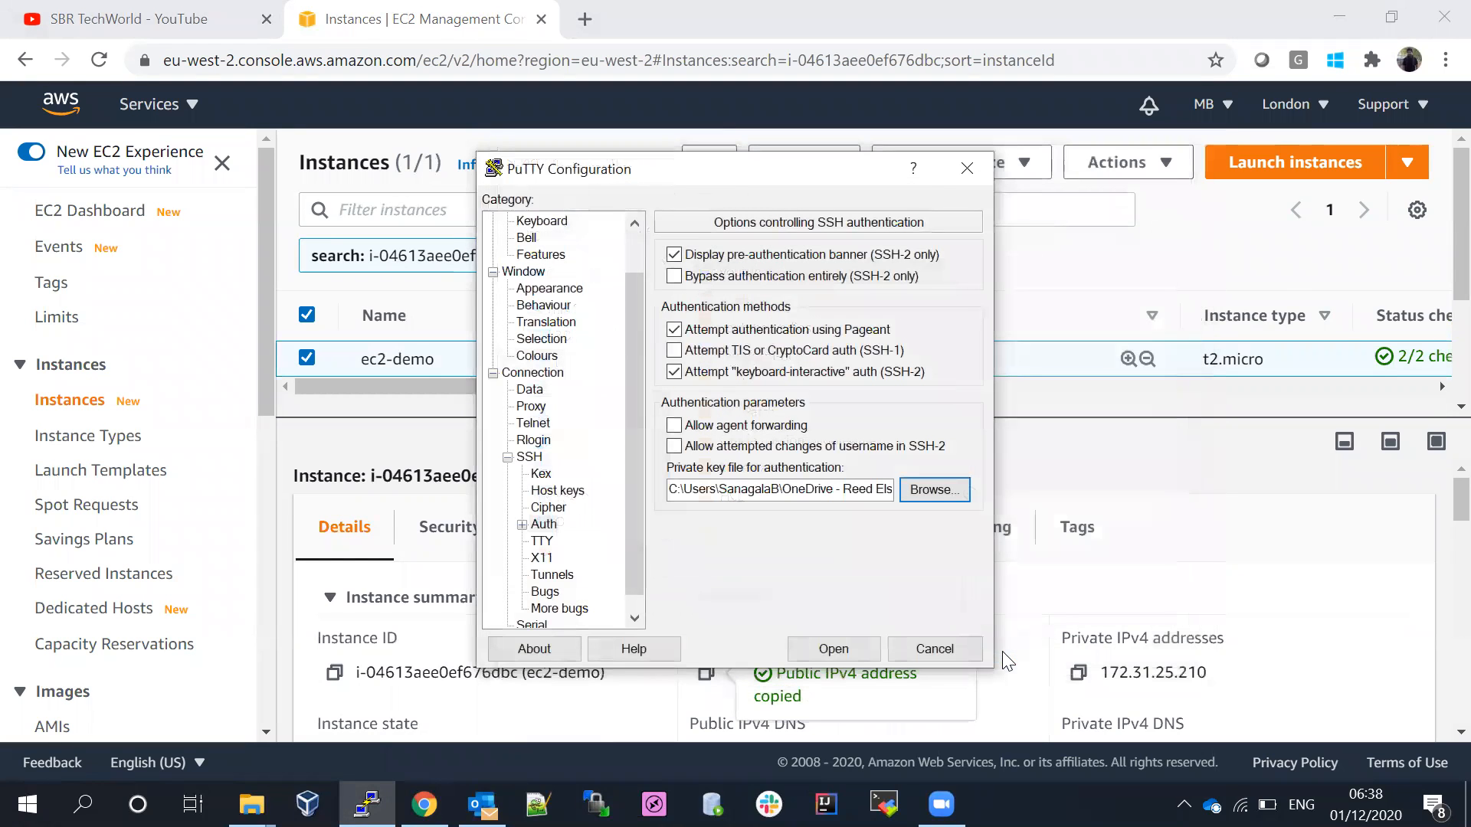
Step: Open the SSH session, trust and cache the server's host key, and maximize the terminal window
click(828, 649)
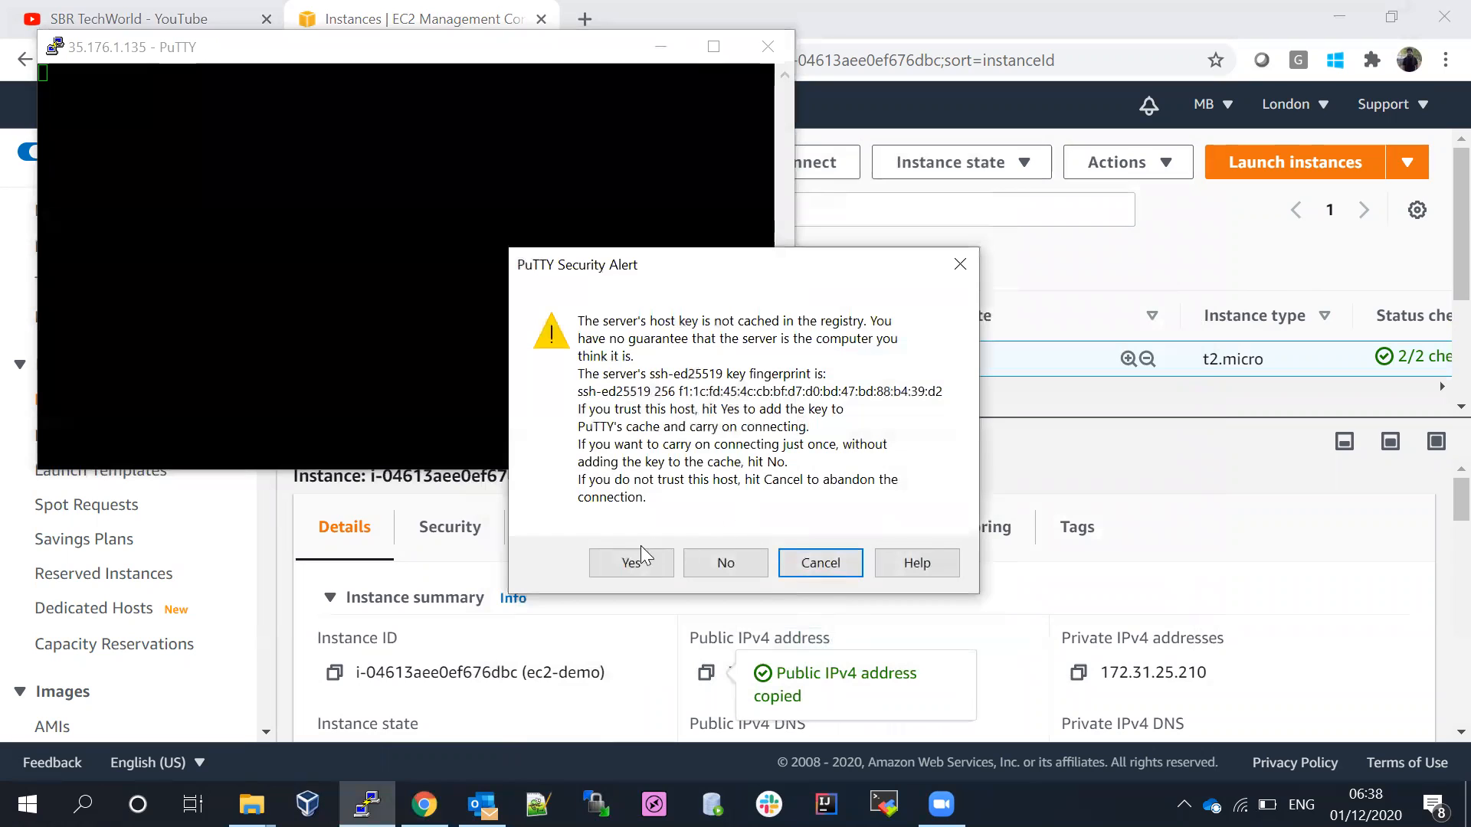
click(631, 563)
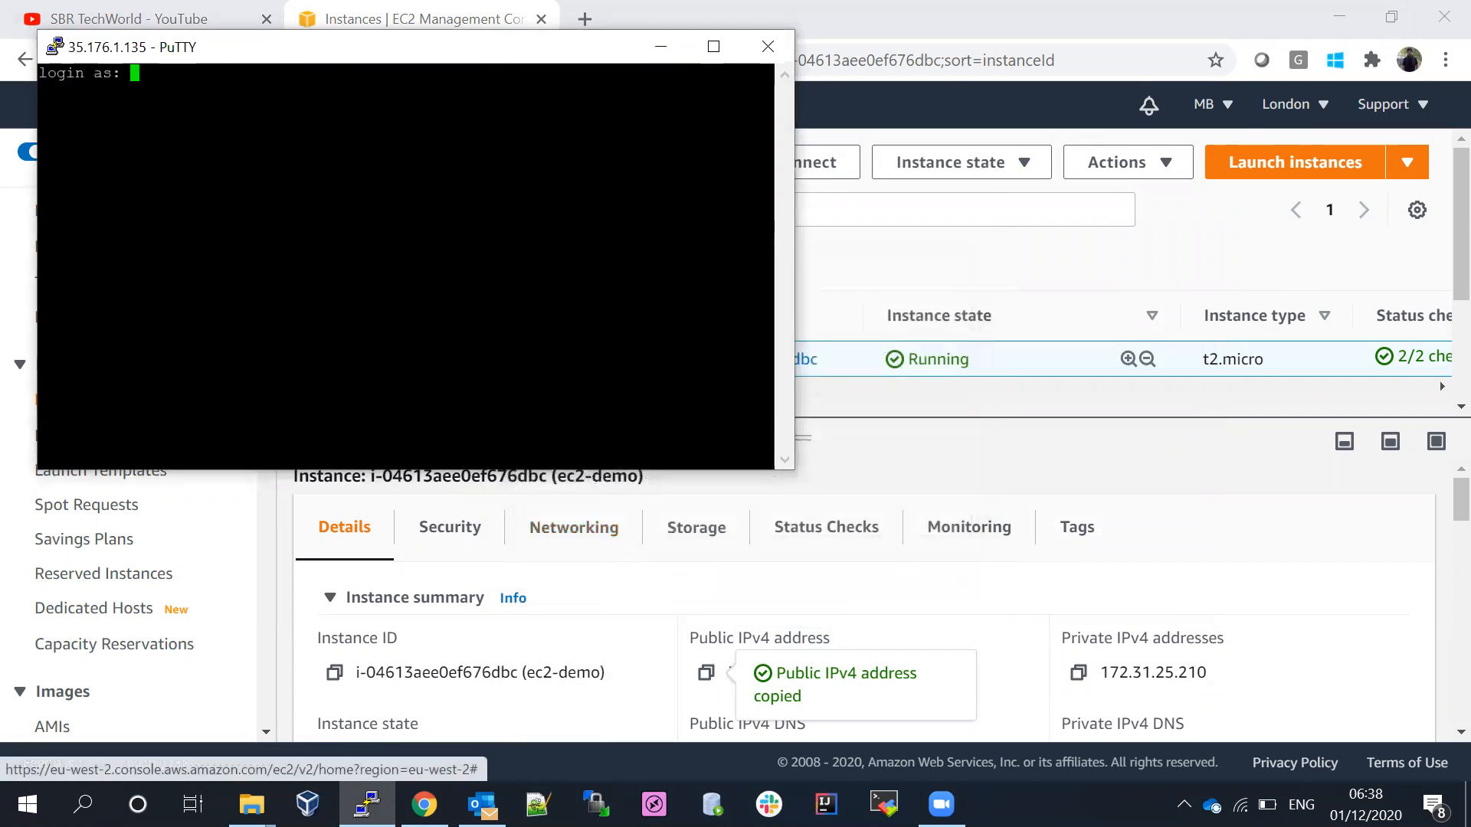
double_click(274, 48)
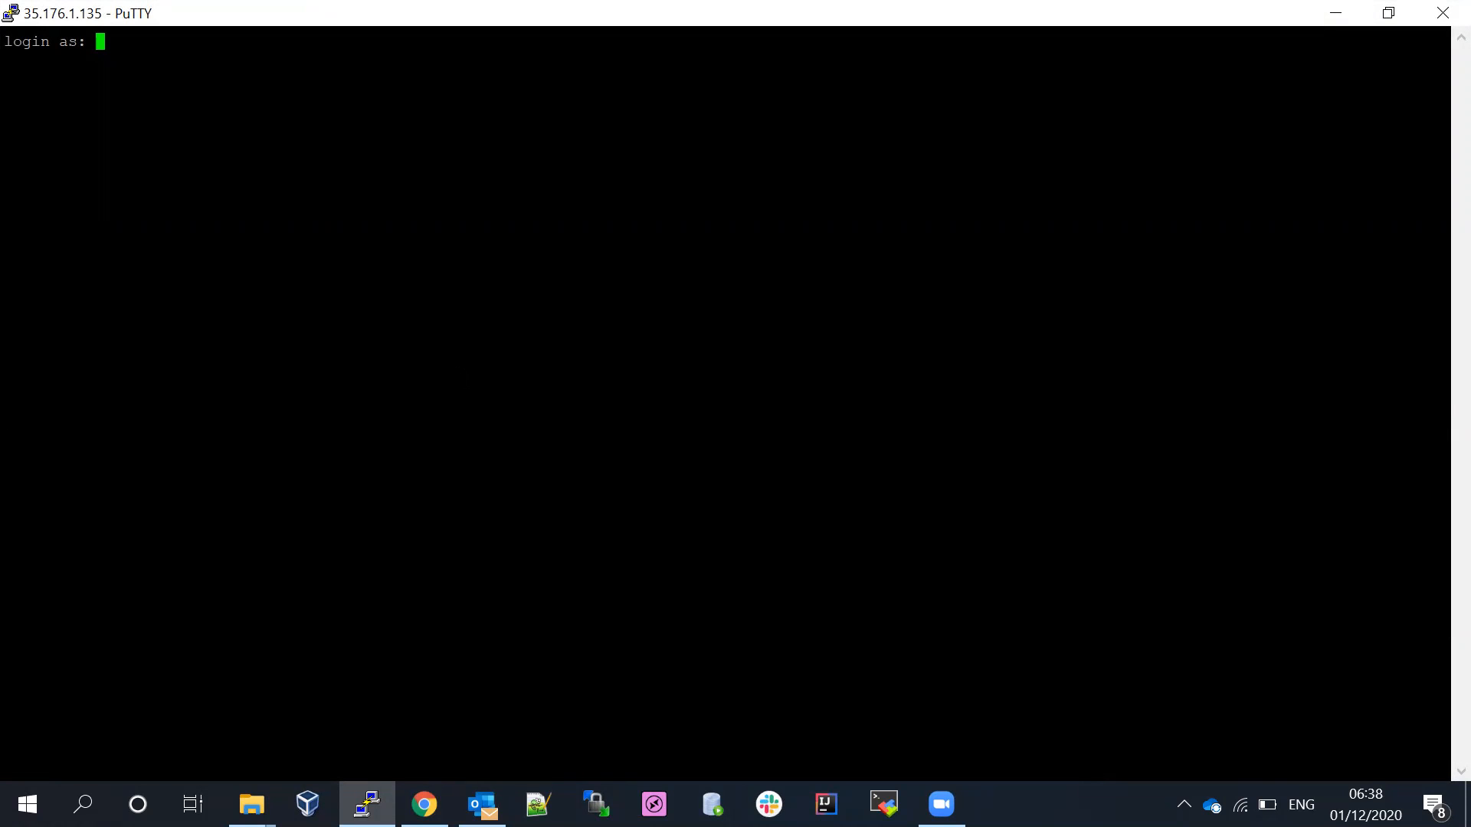
Step: Log in as ec2-user with the key passphrase
text(ec2-user)
key(Return)
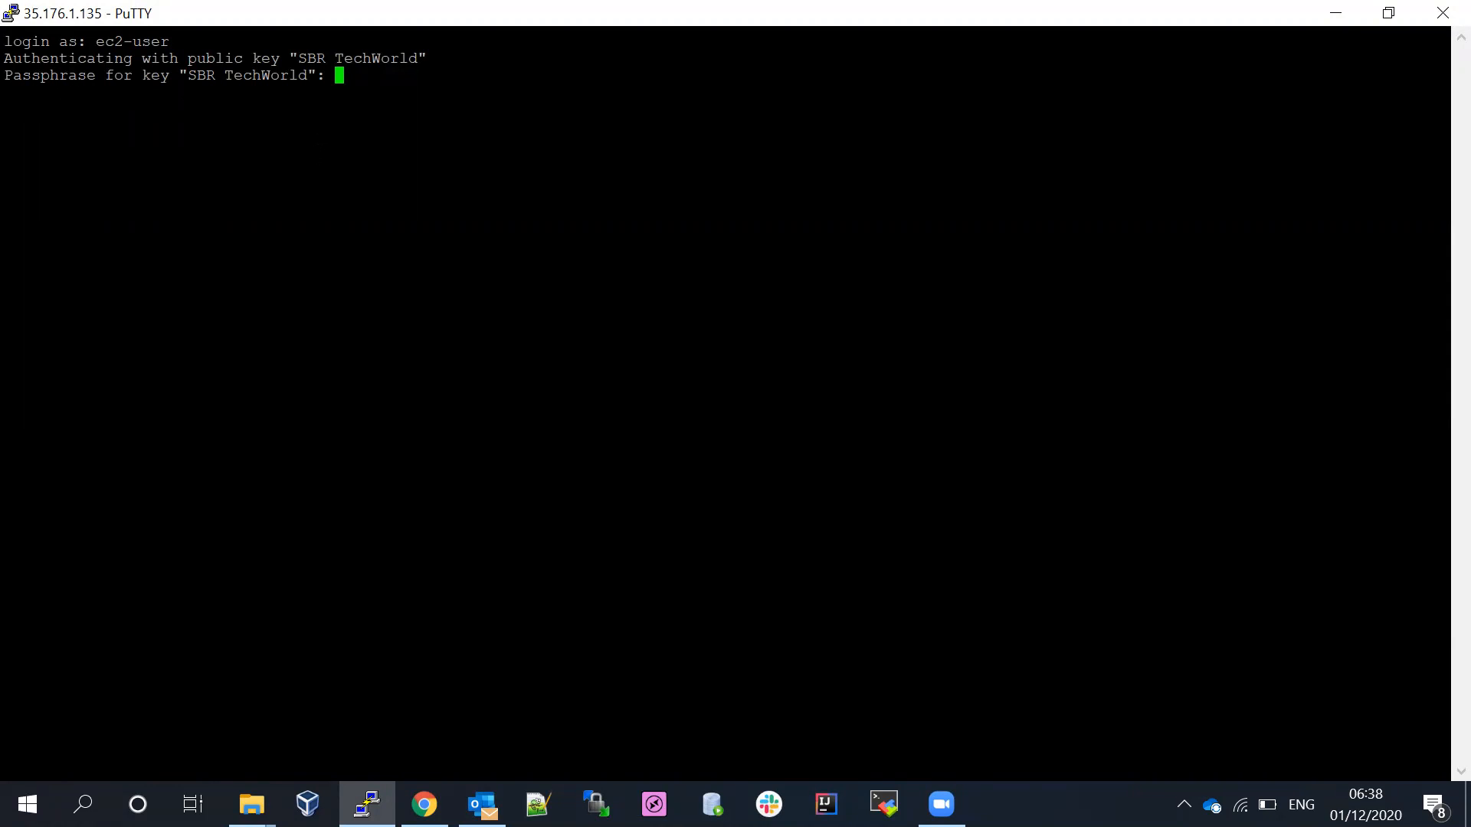
key(Return)
key(Return)
key(Return)
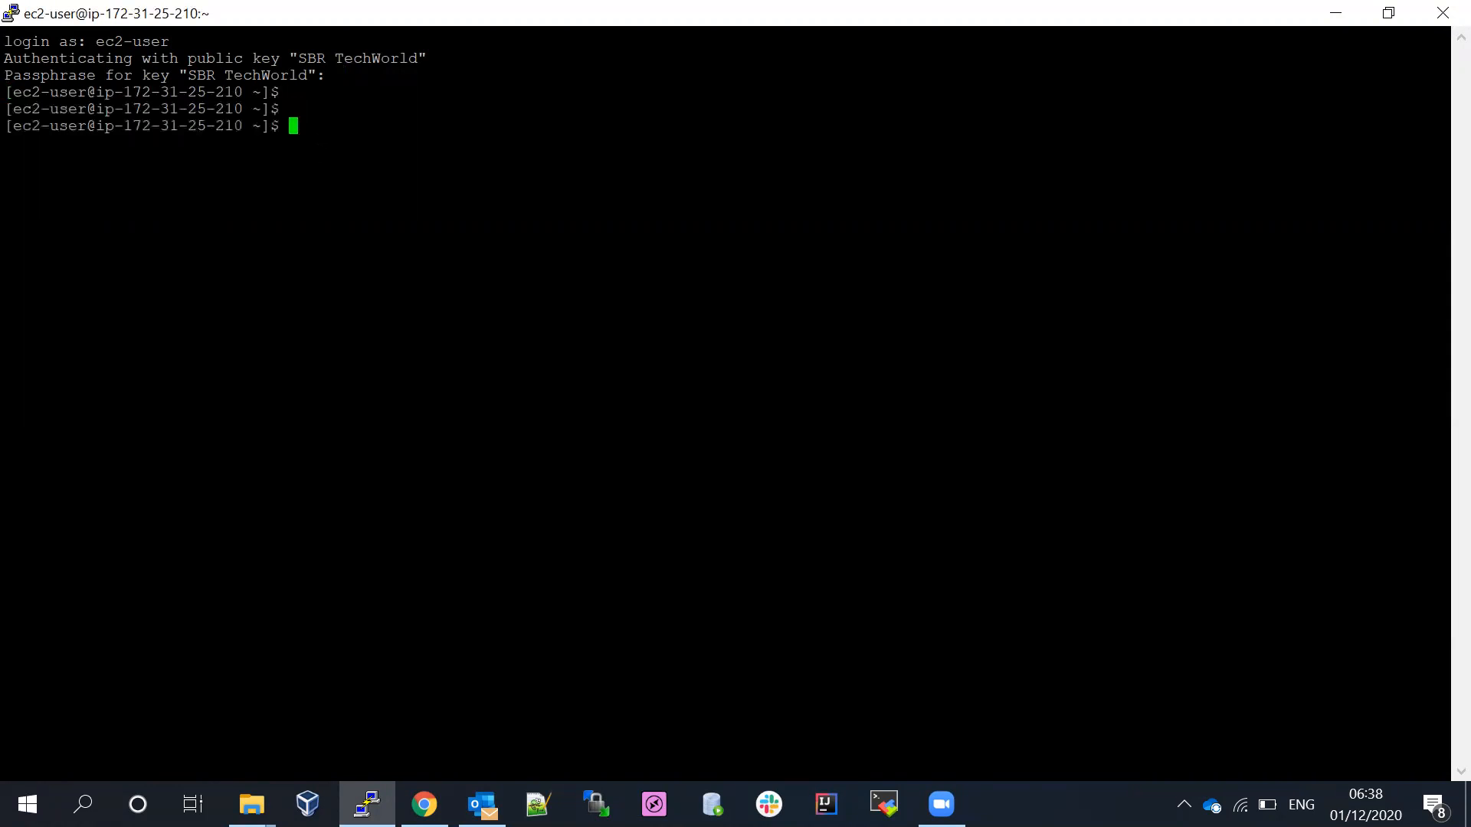
Step: Highlight the login lines, clear the selection and switch to the root user with sudo -i
drag(4, 40, 363, 69)
click(368, 58)
text(sudo -i)
key(Return)
key(Return)
key(Return)
key(Return)
key(Return)
key(Return)
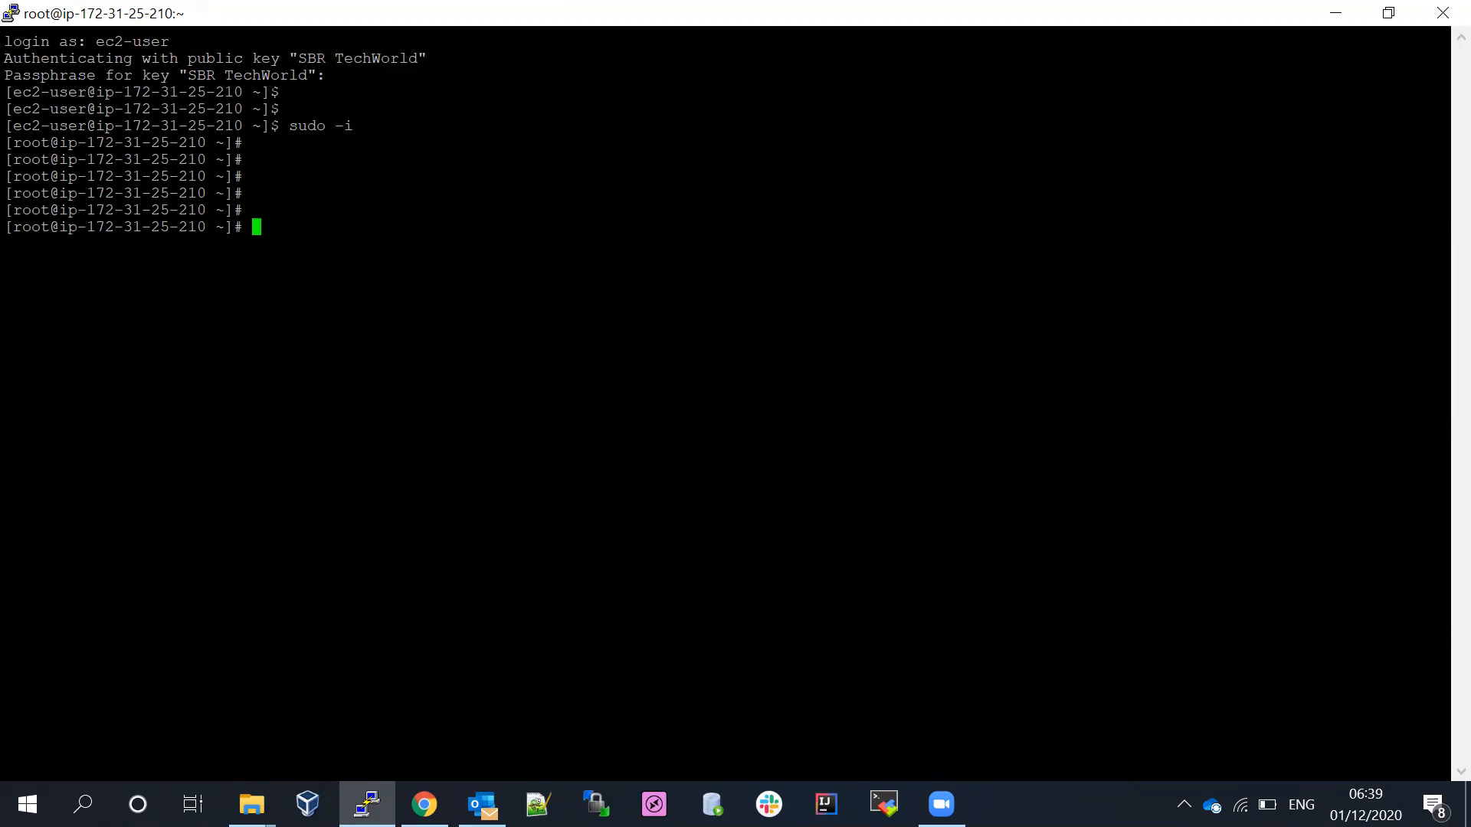
Step: Start a package update with yum update and stop it to get back to the root prompt
text(yum update)
key(Return)
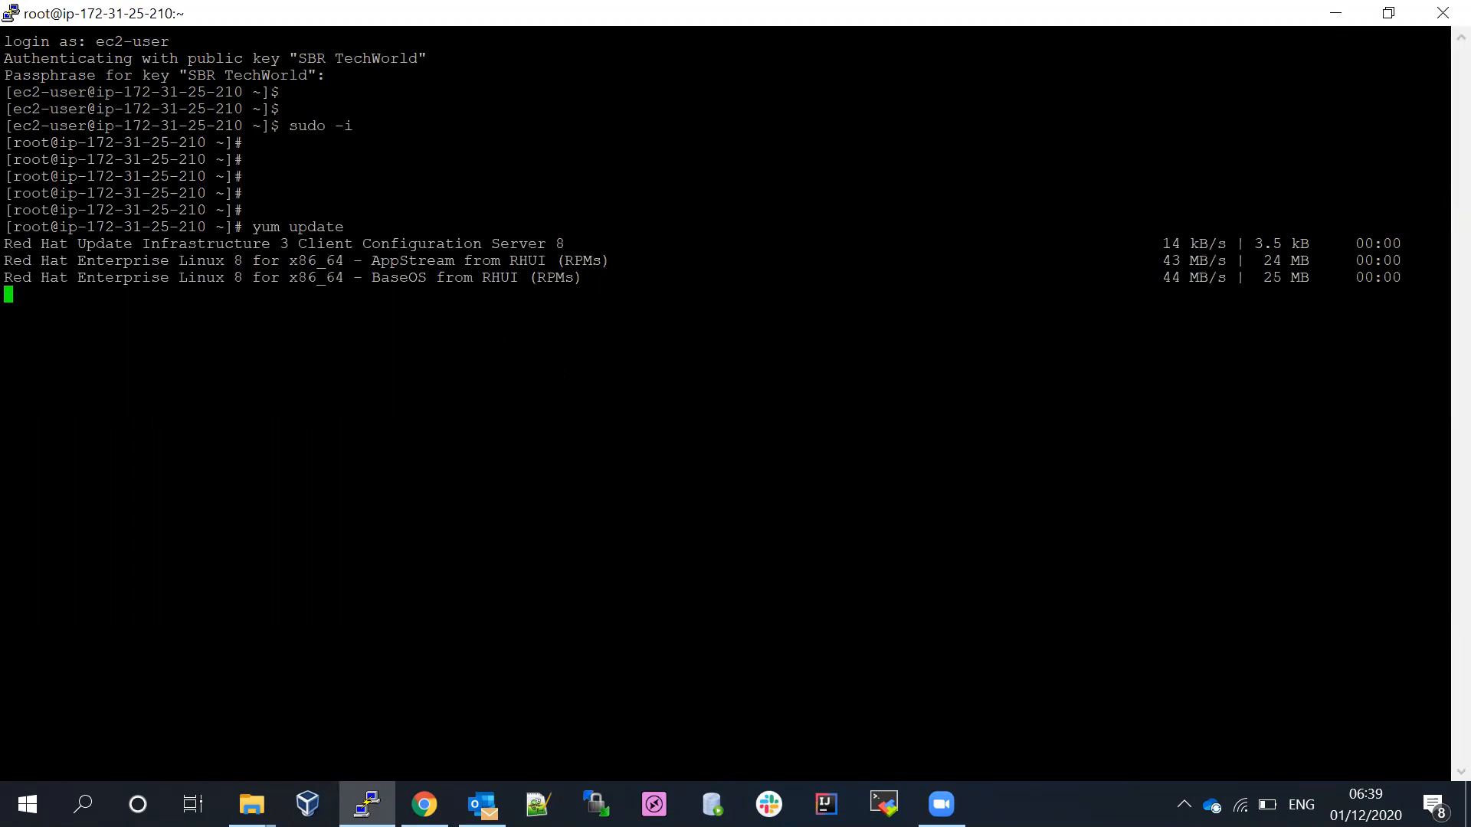
key(ctrl+c)
key(ctrl+z)
key(Return)
key(Return)
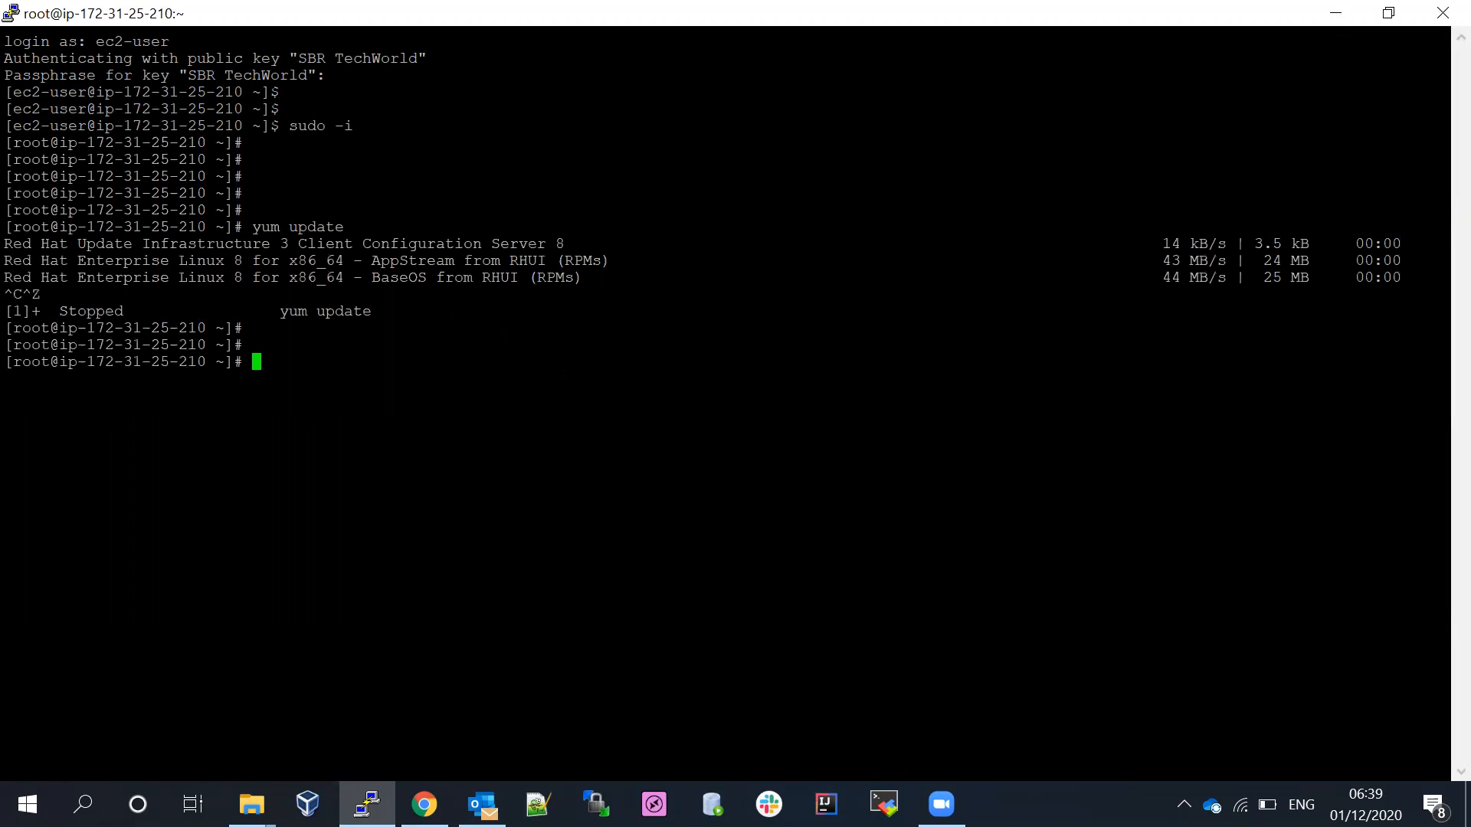
Step: Inspect the running processes and system load with top, and quit the view
key(Return)
key(Return)
text(top)
key(Return)
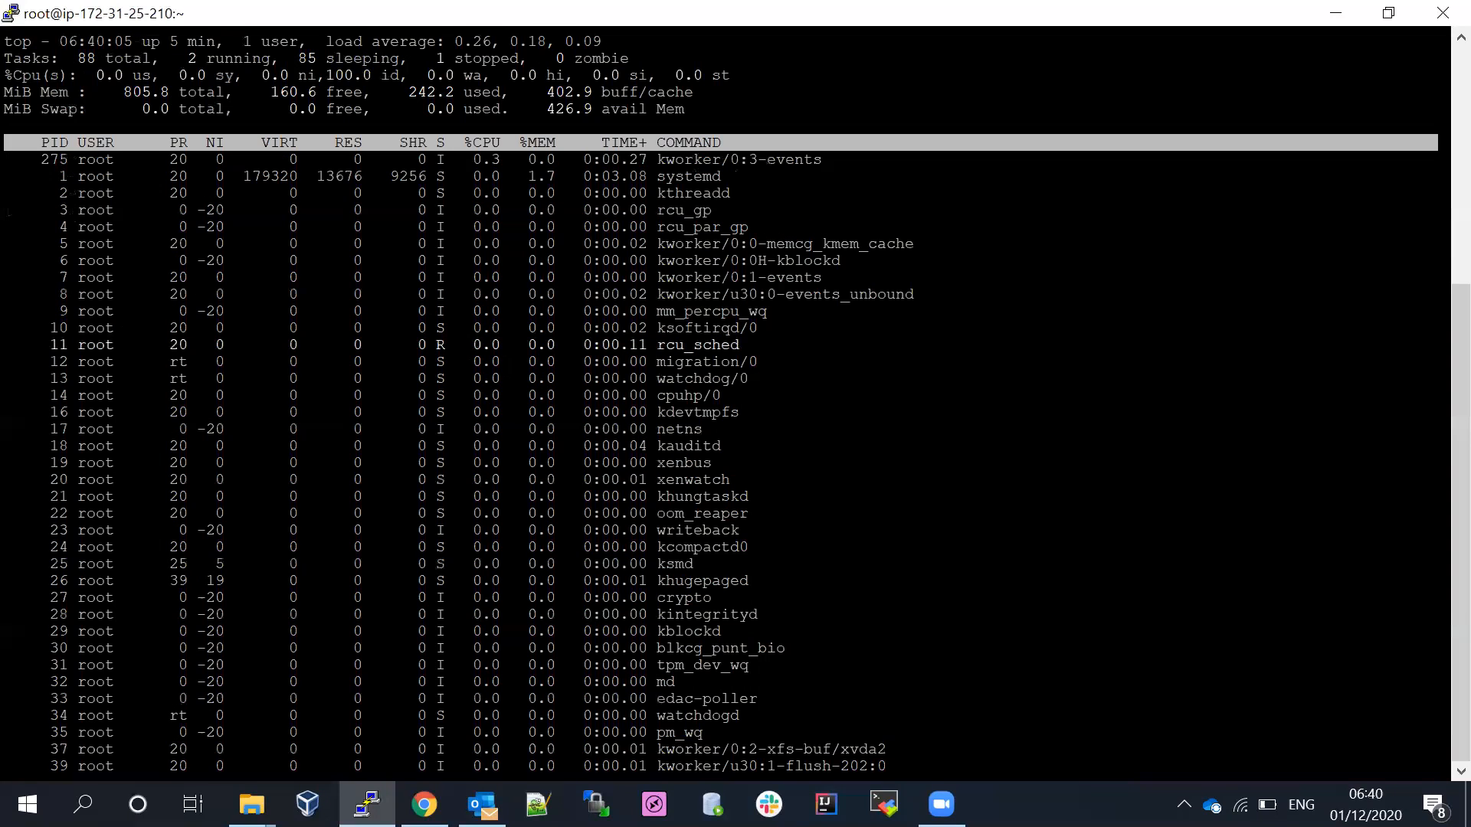
key(q)
Step: Check the instance's memory usage in gigabytes with free -g and in megabytes with free -m
key(Return)
key(Return)
key(Return)
text(free -g)
key(Return)
key(Return)
key(Return)
key(Return)
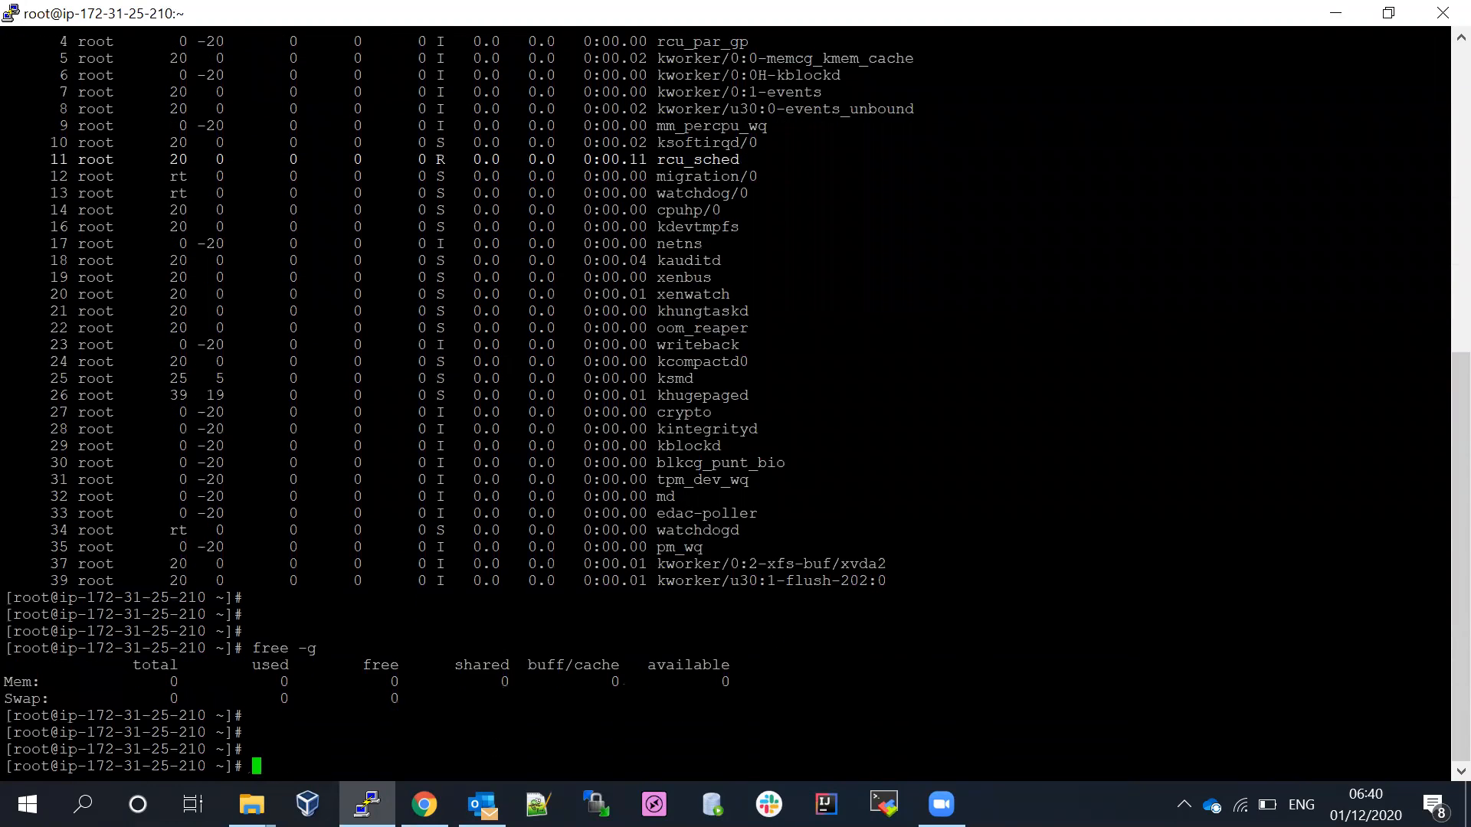
key(Return)
text(free -m)
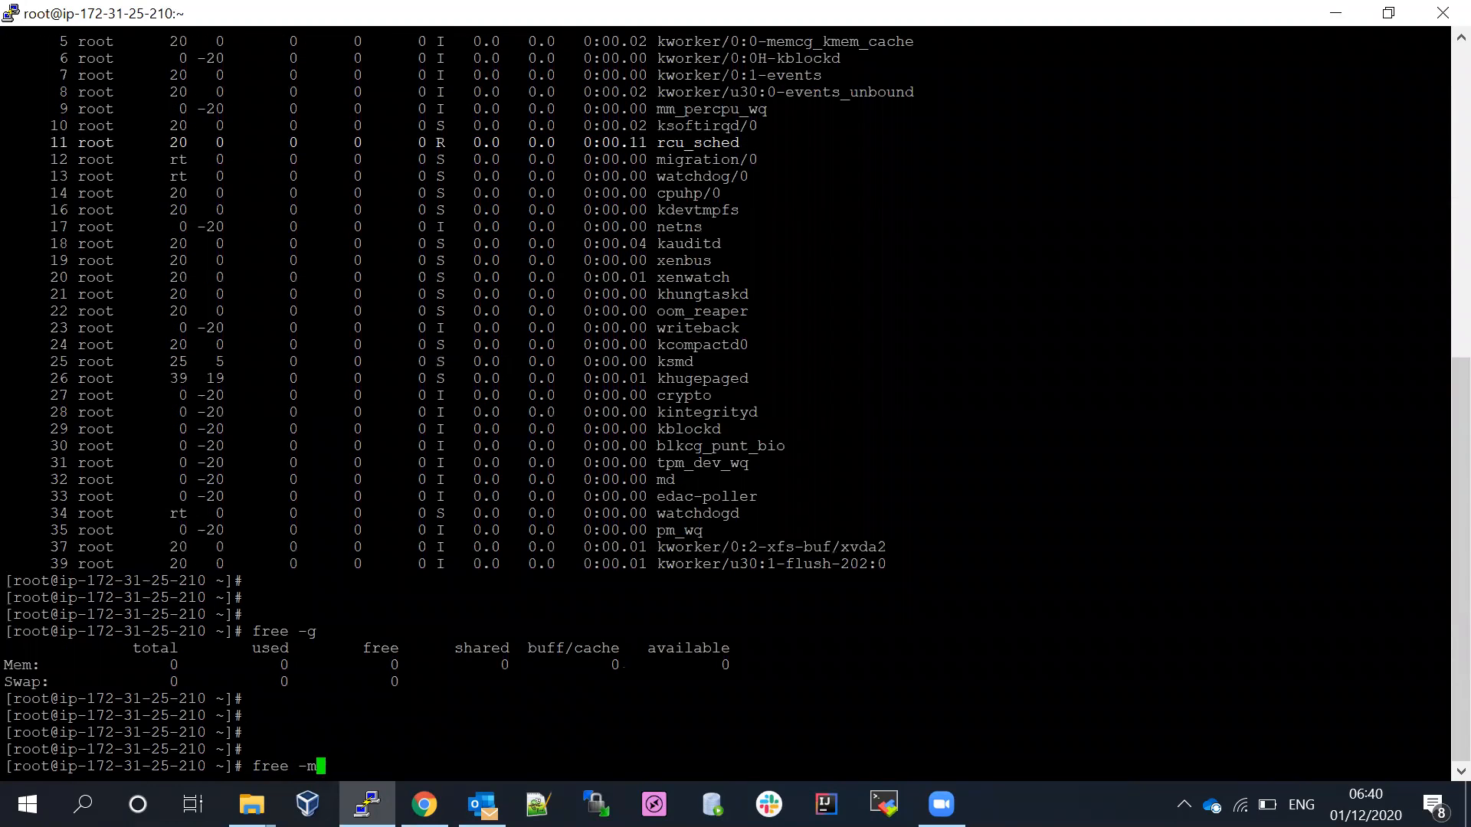
key(Return)
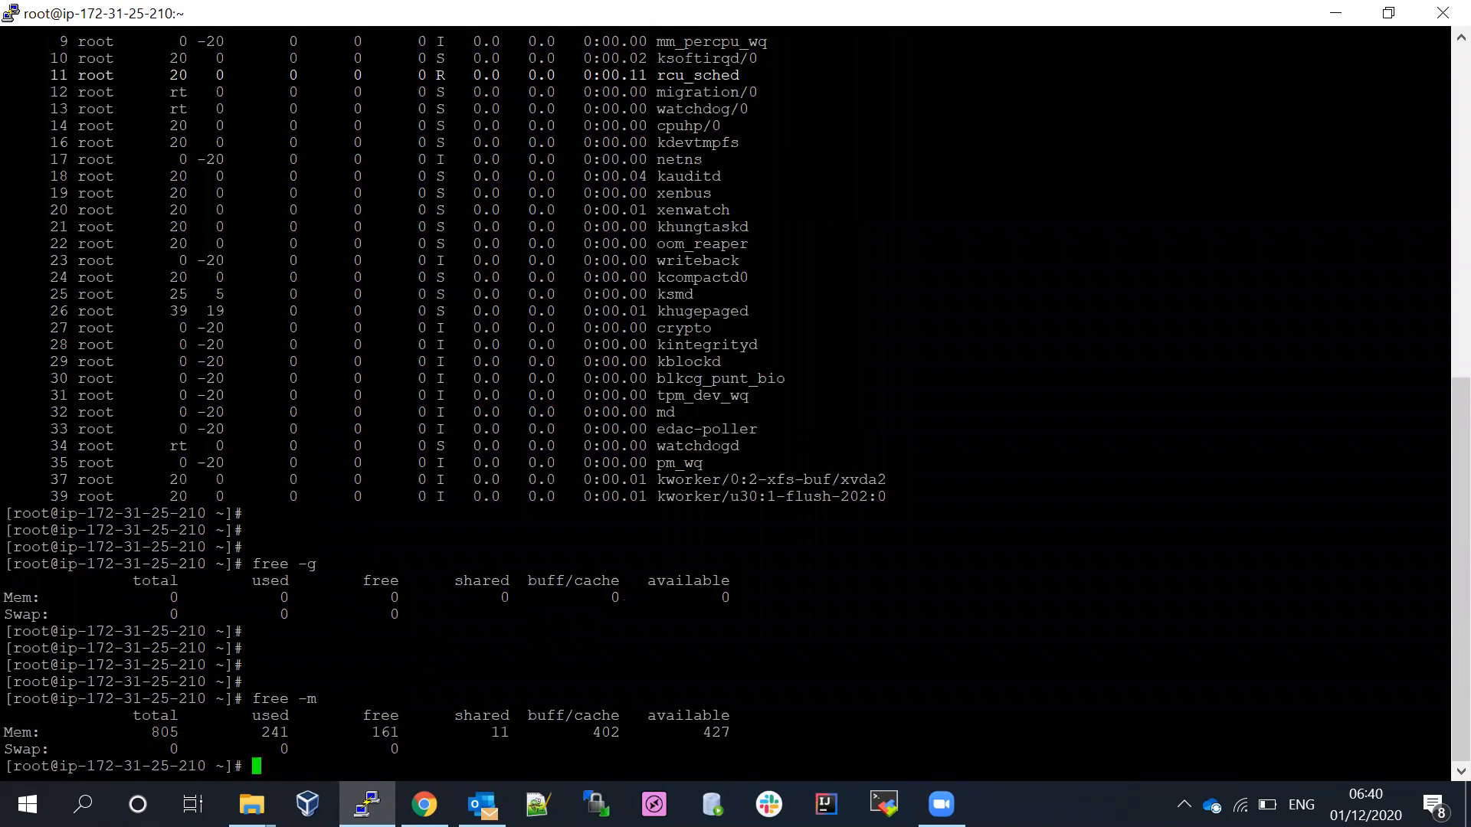
Step: Check the disk space usage of the mounted filesystems in human-readable units with df -h
key(Return)
key(Return)
text(df -h)
key(Return)
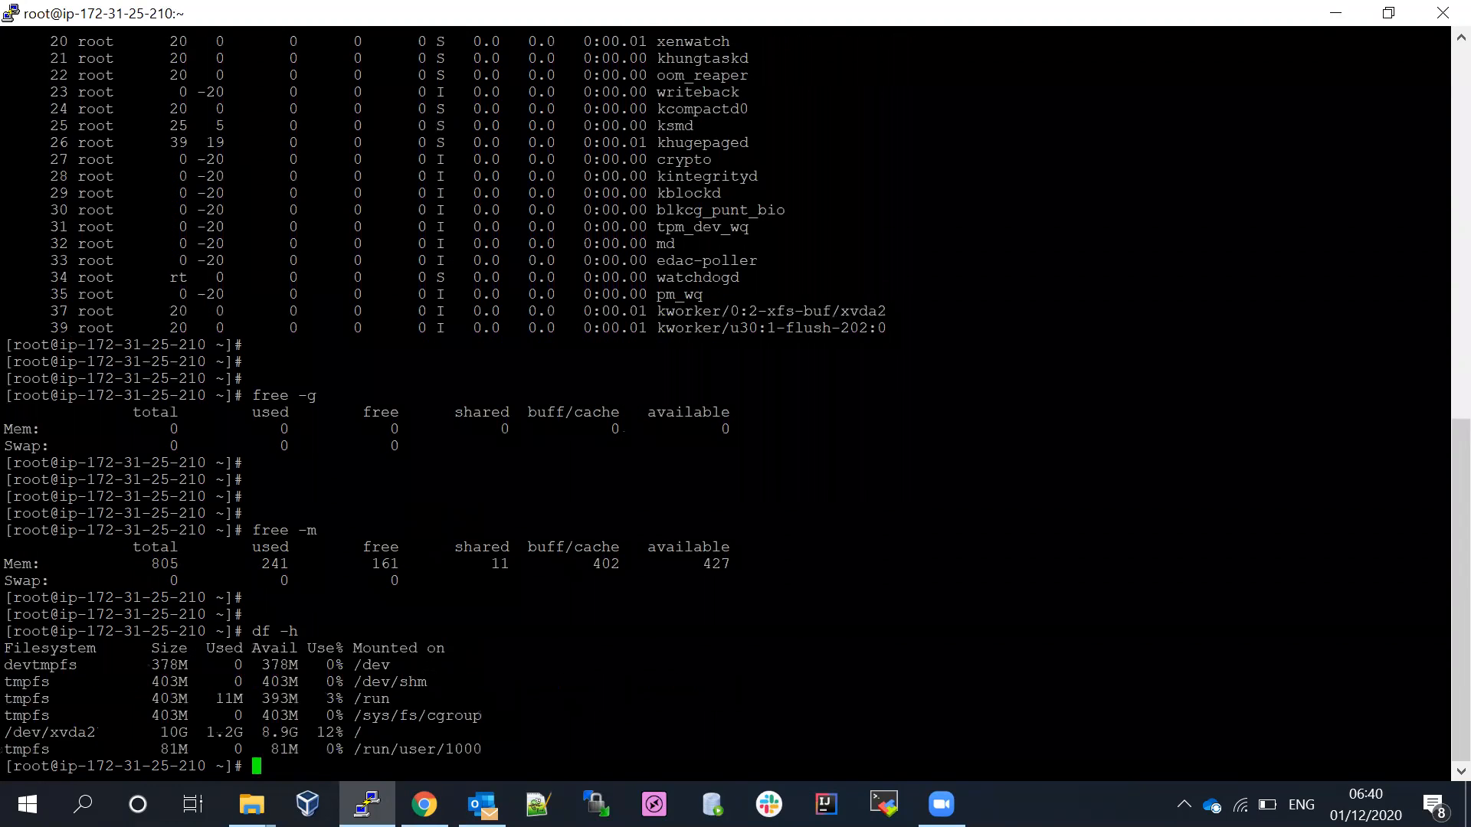
Step: Display the operating system details with cat /etc/os-release, highlight the name and version lines, and clear the selection
key(Return)
key(Return)
key(Return)
key(Return)
text(ca)
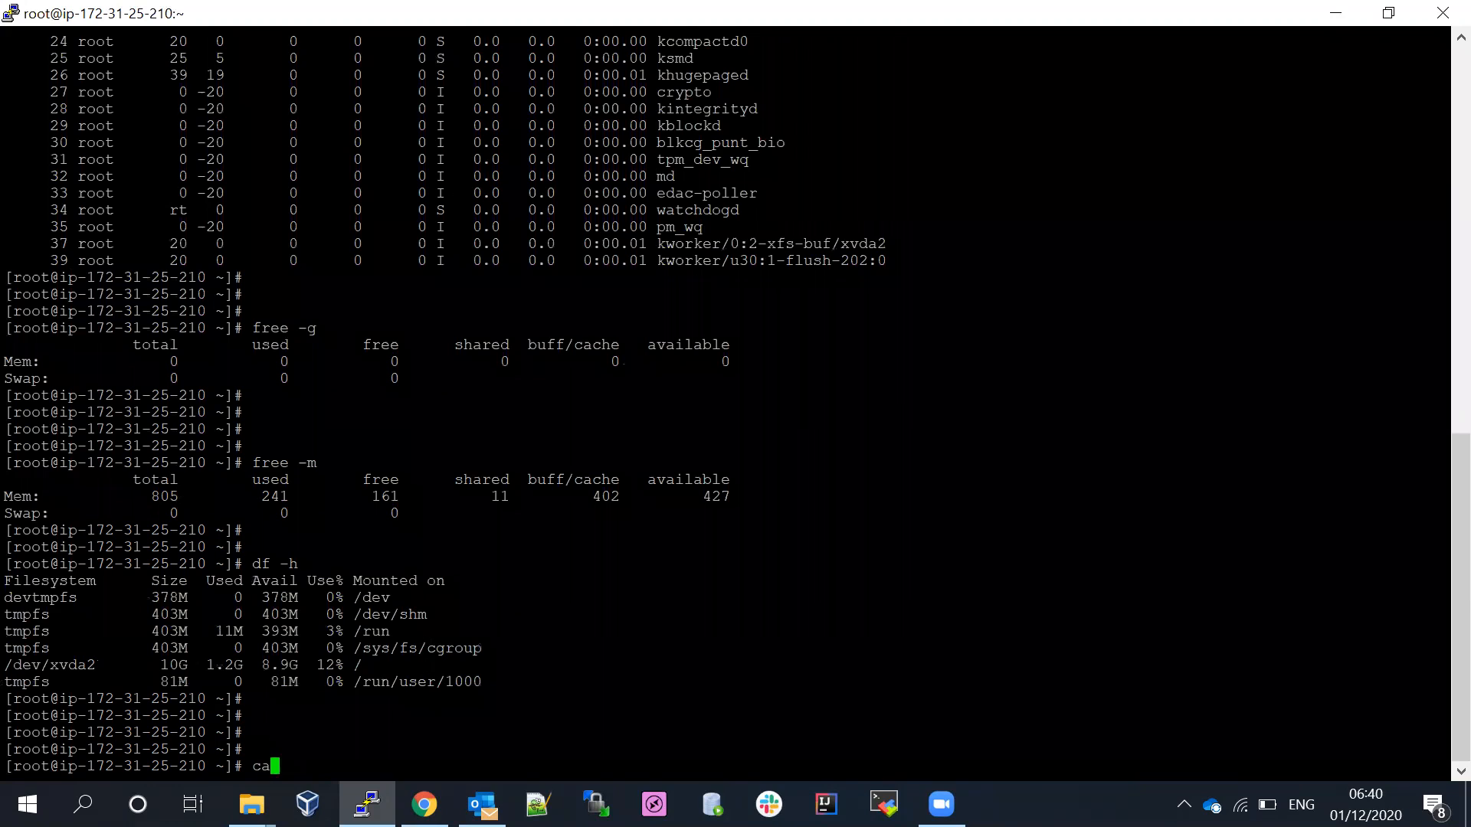
text(t /etc/re)
key(BackSpace)
key(BackSpace)
text(os-release)
key(Tab)
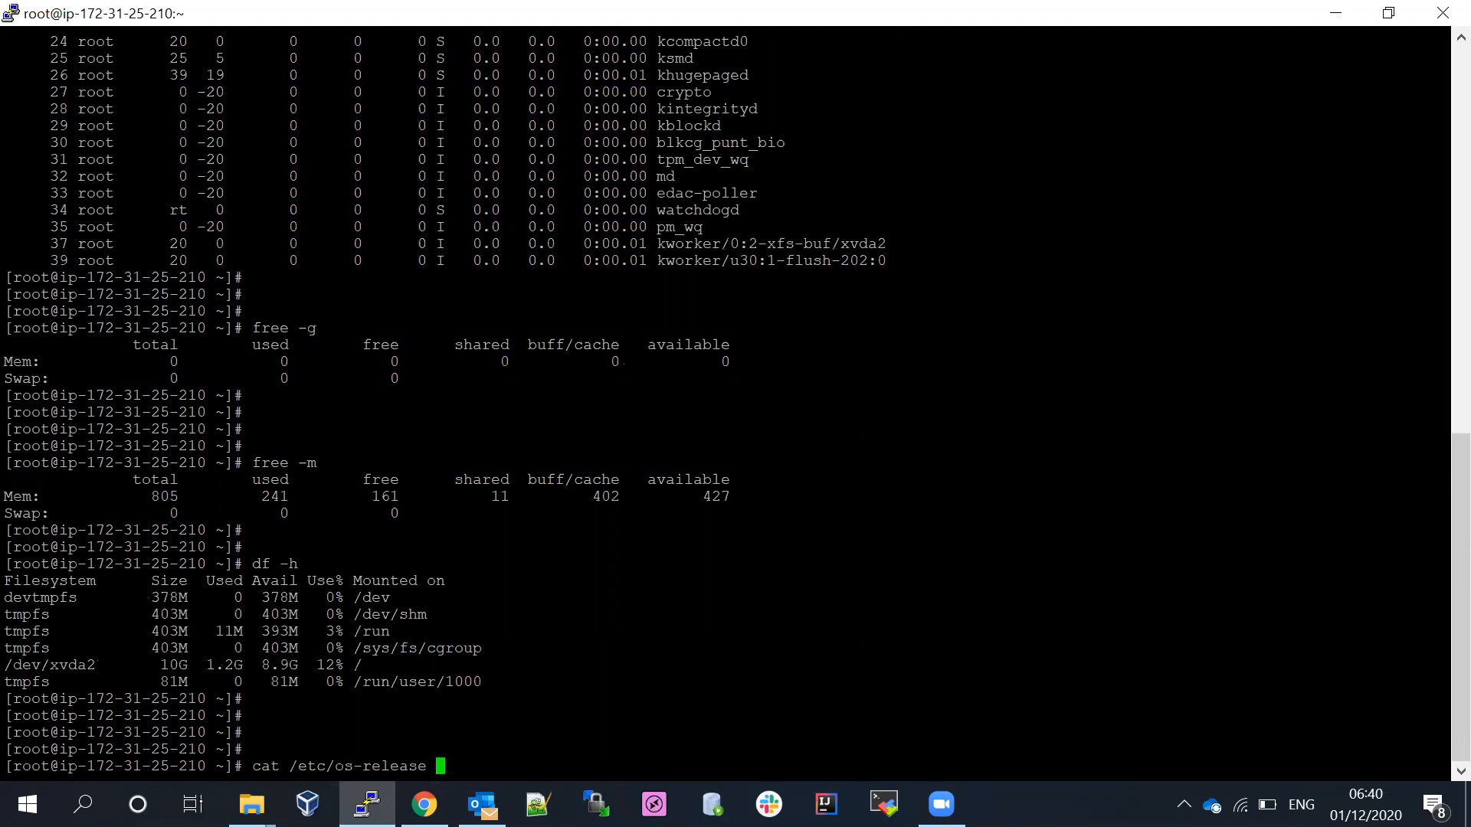
key(Return)
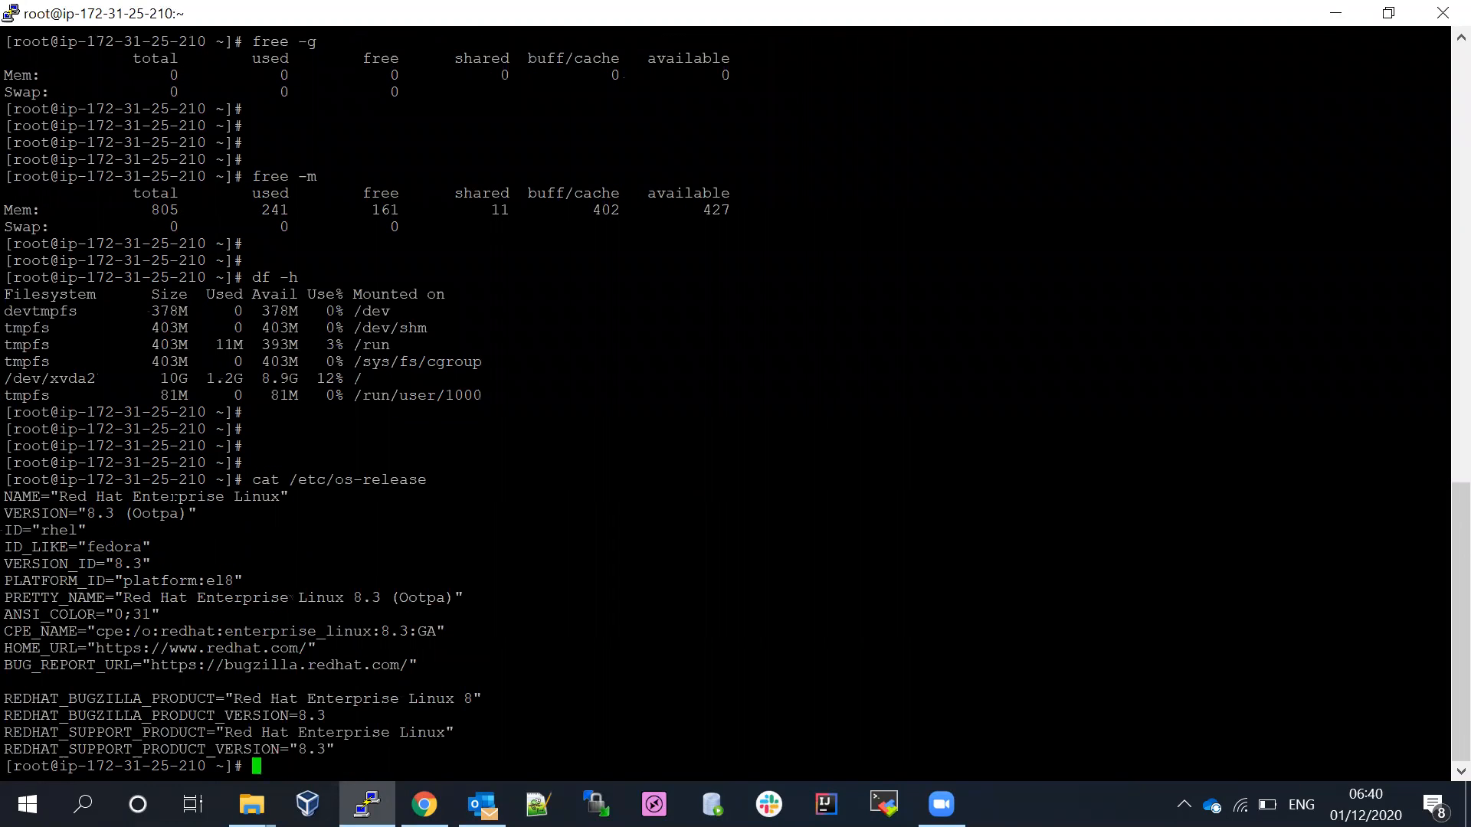
drag(5, 497, 230, 598)
click(230, 598)
Step: Run top again to view the live process list, and quit back to the root prompt
key(Return)
key(Return)
key(Return)
key(Return)
text(top)
key(Return)
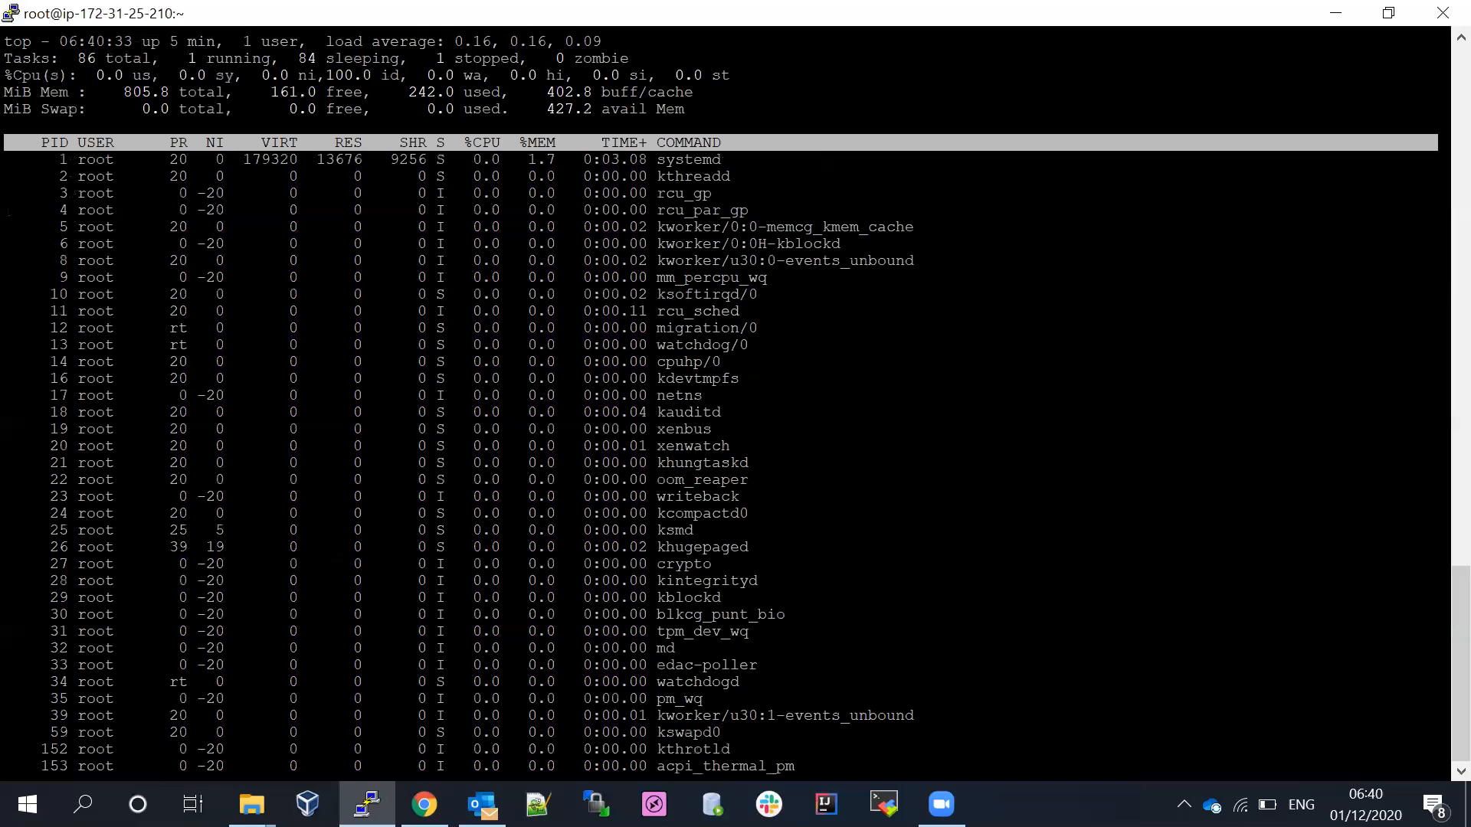
key(q)
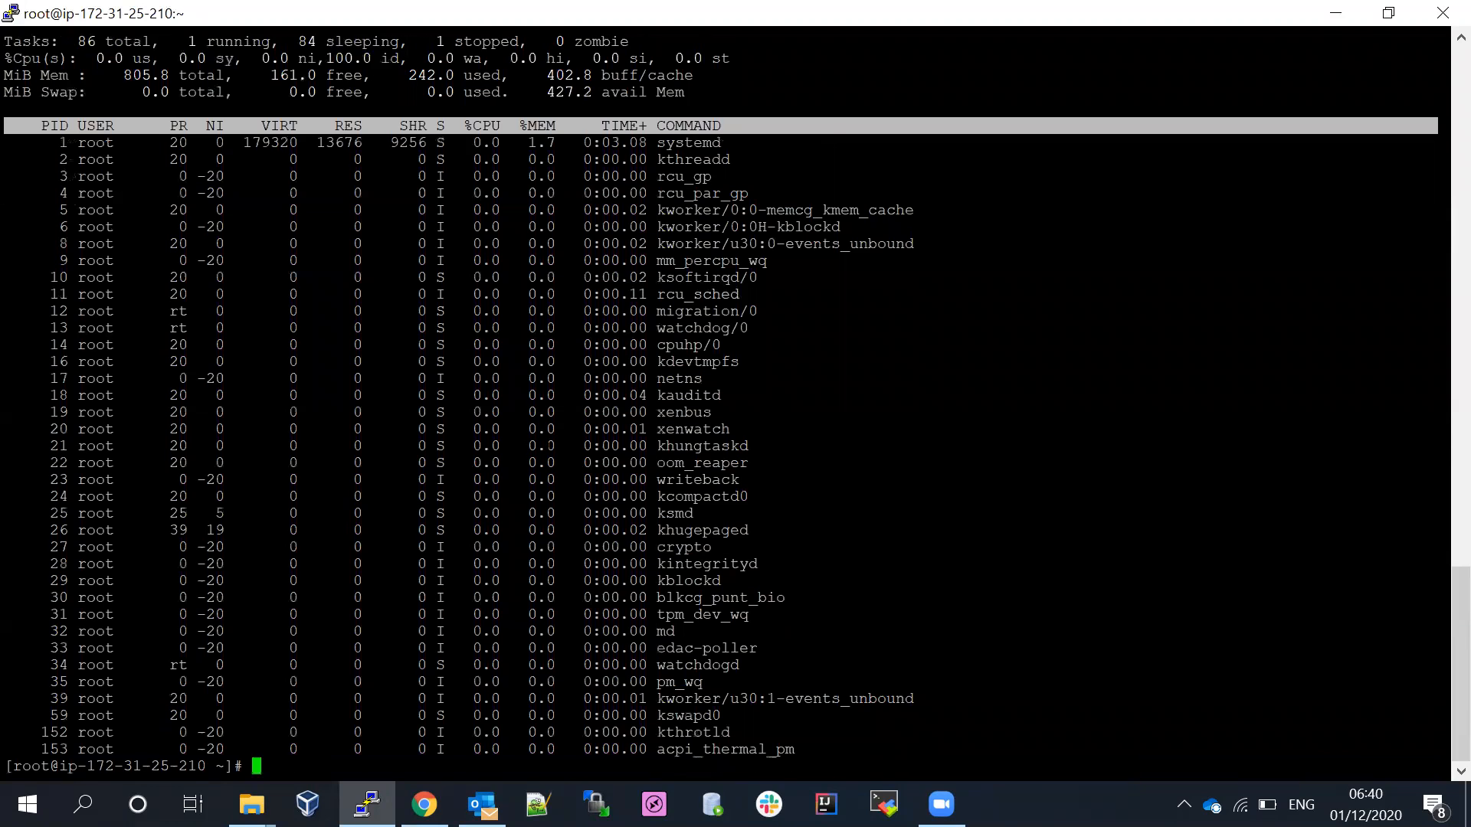
key(Return)
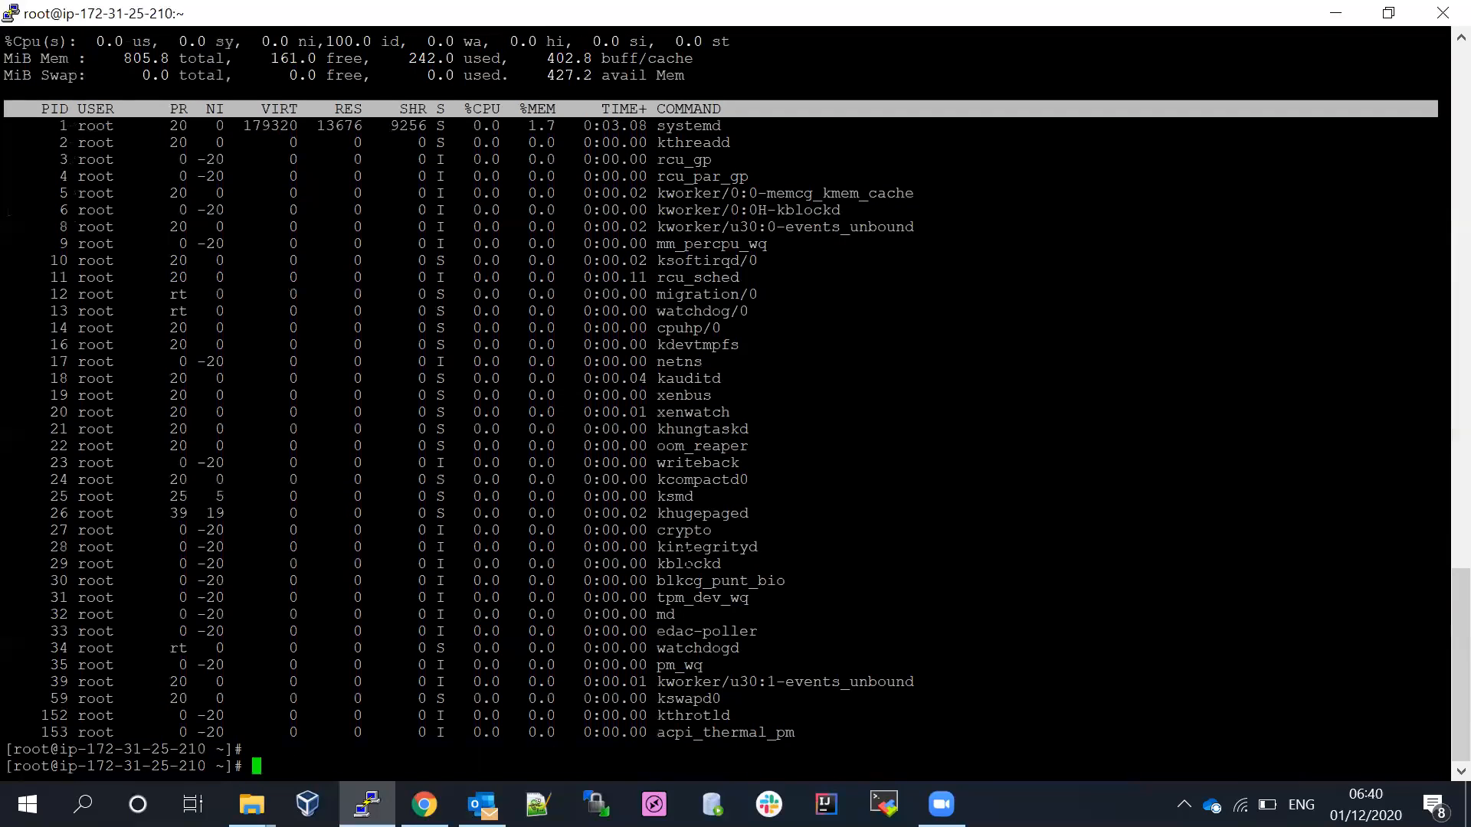